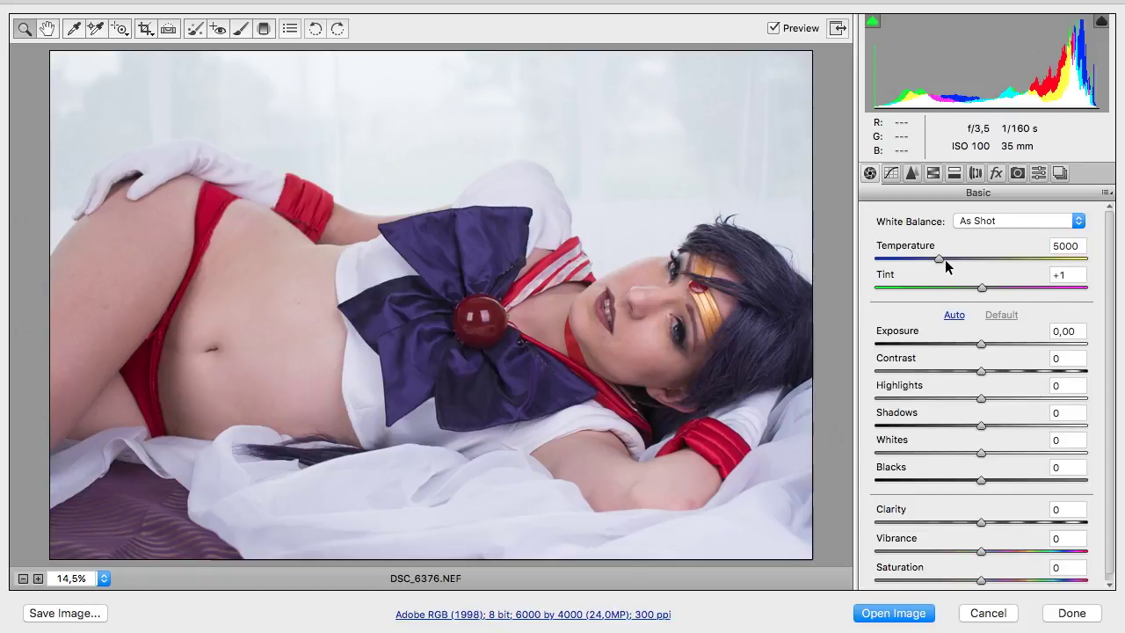
Try a cooler white balance temperature of 3450 and return the white balance to As Shot
left_click_drag(937, 260, 906, 259)
left_click(994, 222)
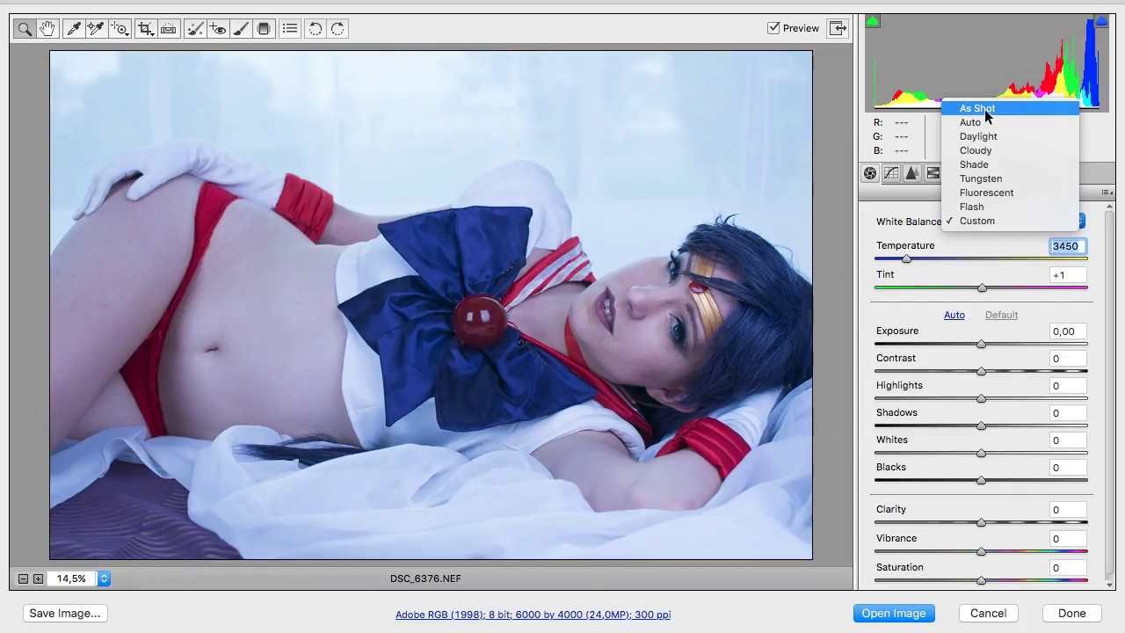
left_click(983, 109)
Try the Auto, Daylight, Cloudy and Shade white balance presets and return to As Shot
left_click(990, 220)
left_click(990, 234)
left_click(991, 223)
left_click(990, 235)
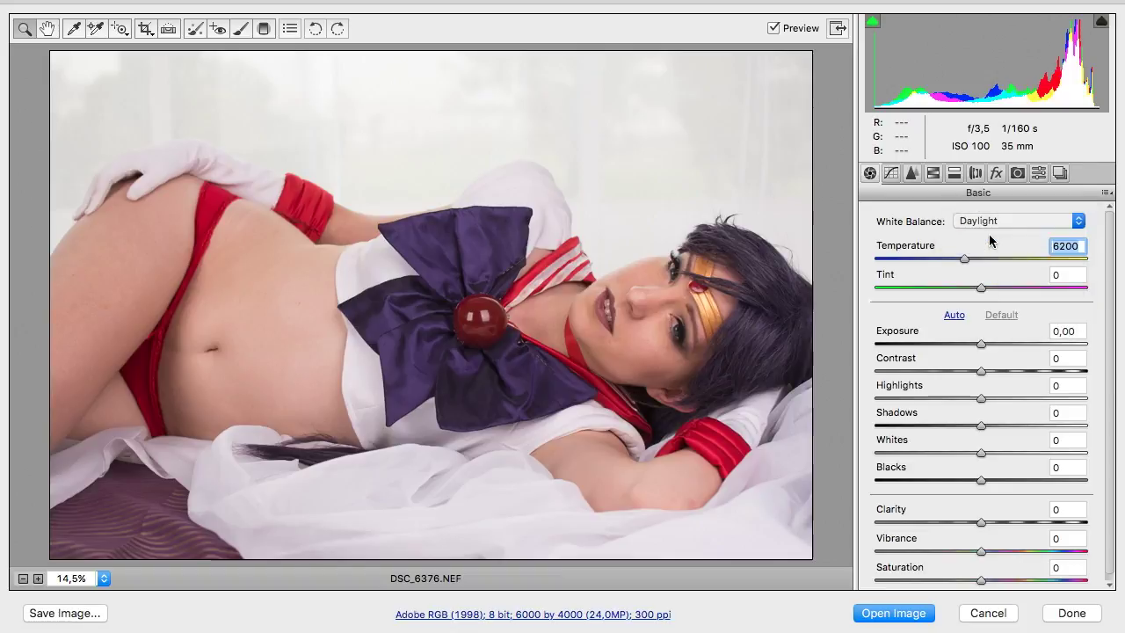
left_click(991, 224)
left_click(989, 235)
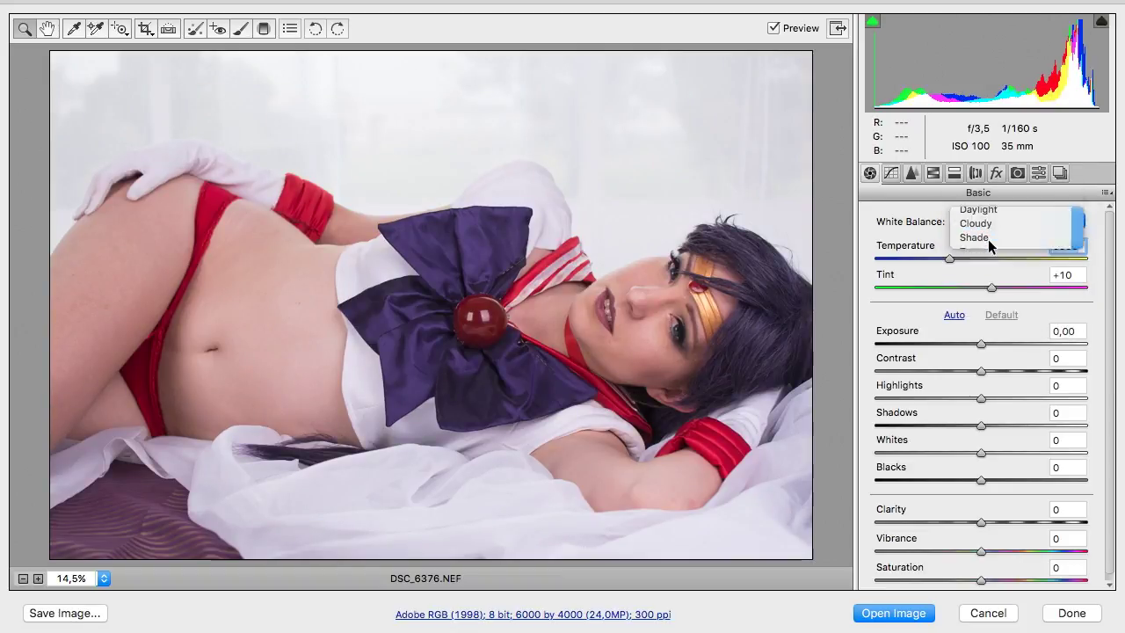
left_click(985, 225)
left_click(983, 232)
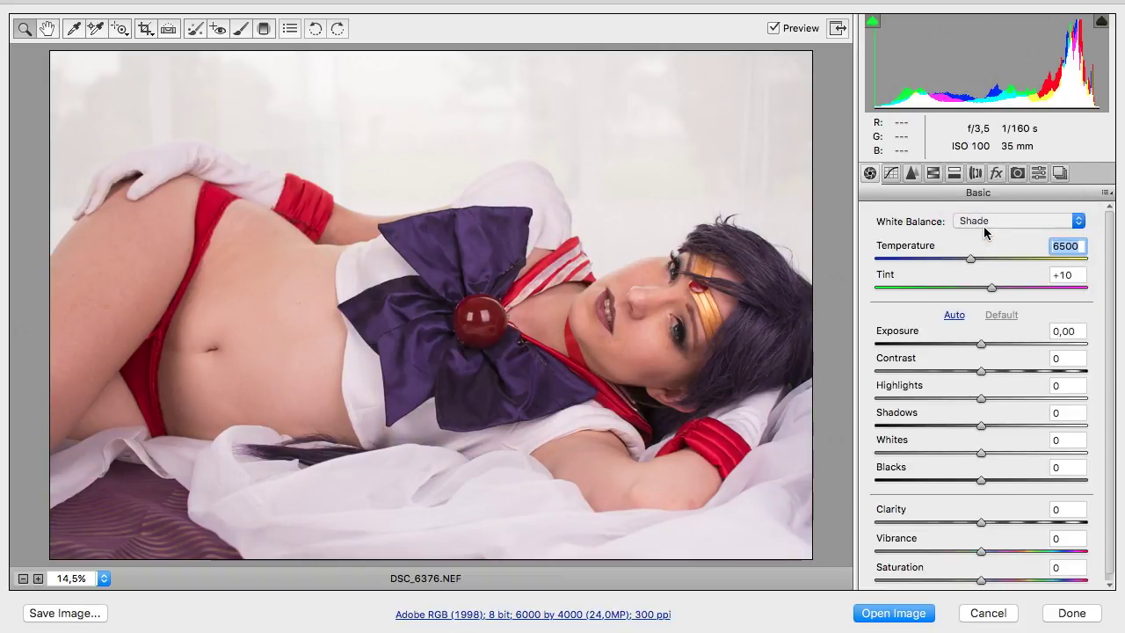
left_click(981, 222)
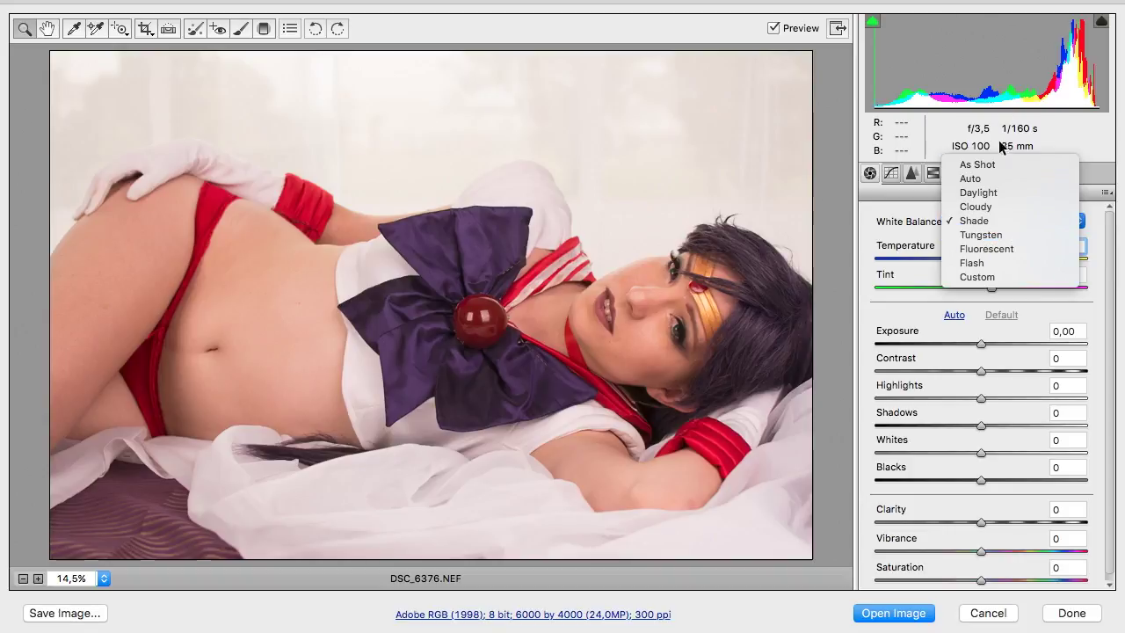
left_click(988, 164)
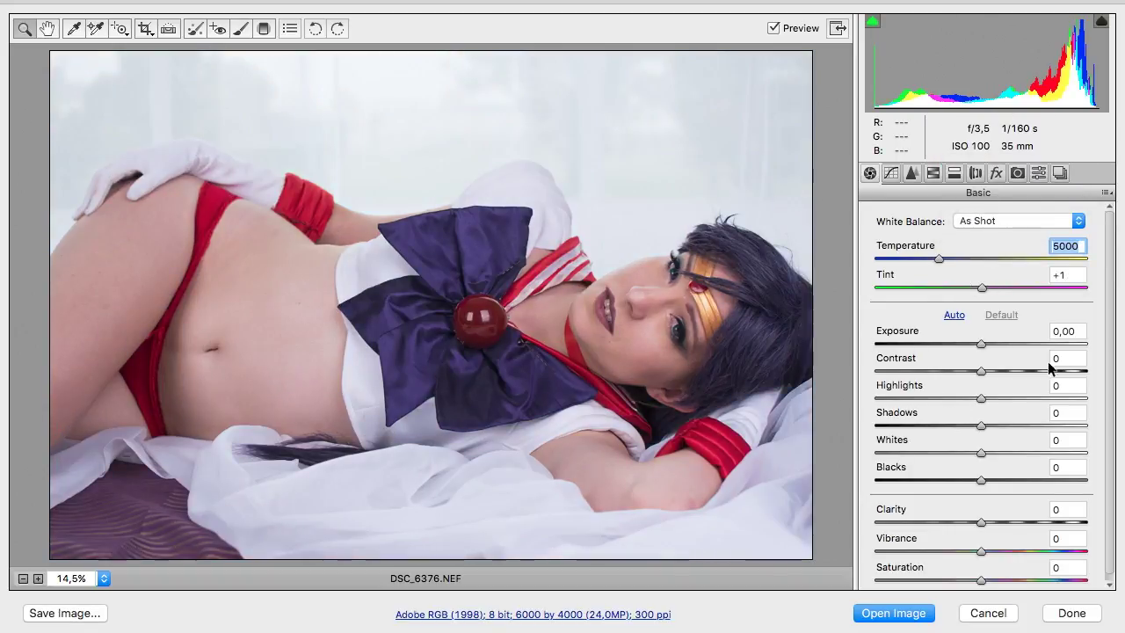
Raise the photo's Exposure to +0,35 and set the Contrast to 0
scroll(1036, 497, "down", 1)
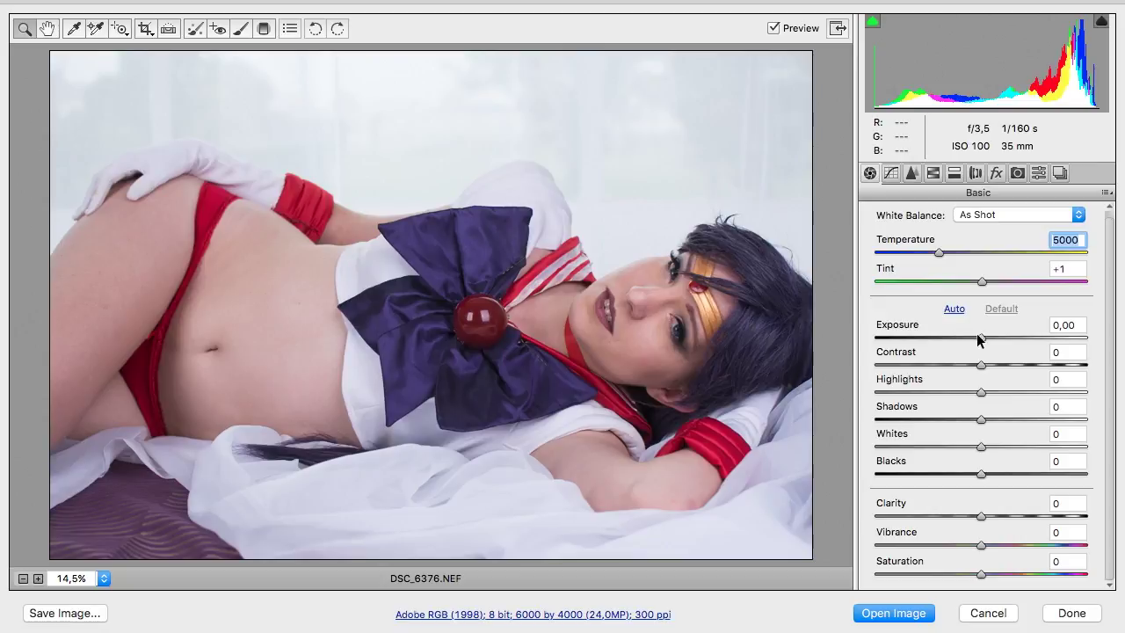
left_click_drag(979, 339, 985, 377)
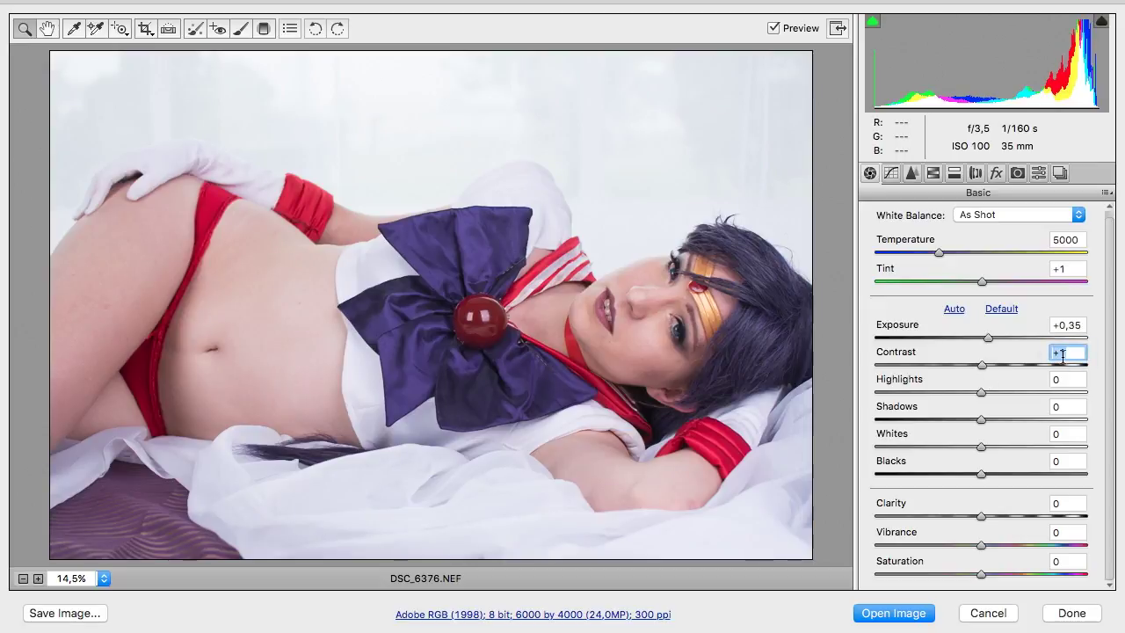
type("0")
Lower the Highlights to -34 and raise the Shadows to +17
left_click_drag(976, 395, 856, 476)
left_click_drag(914, 450, 980, 476)
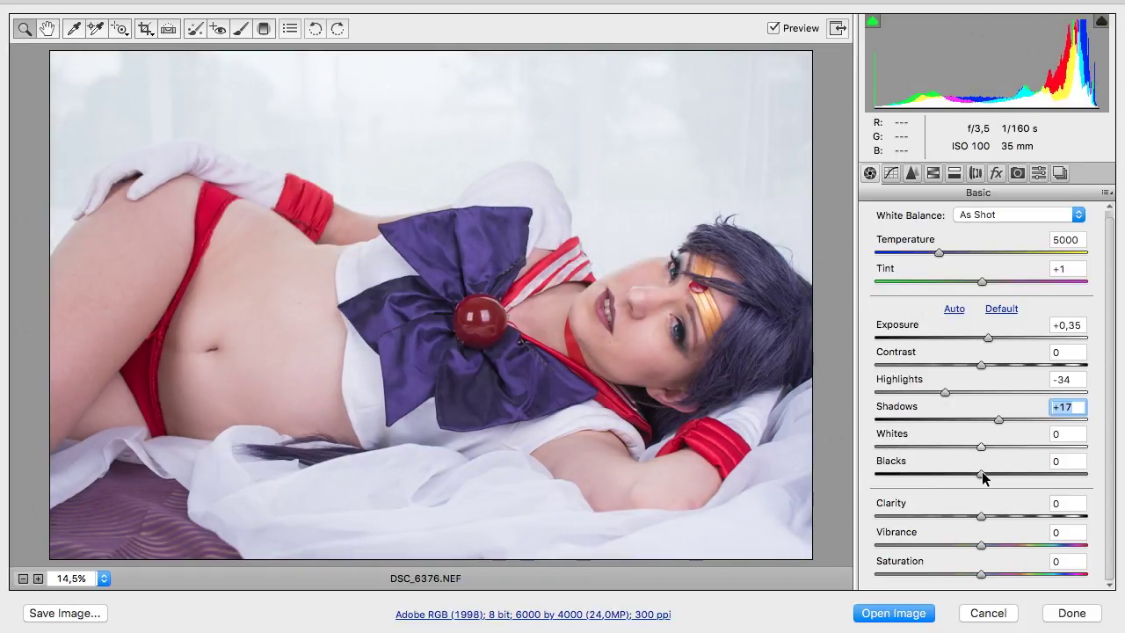
Try small changes to the Whites and Blacks and set both back to 0
key("Tab")
key("Up")
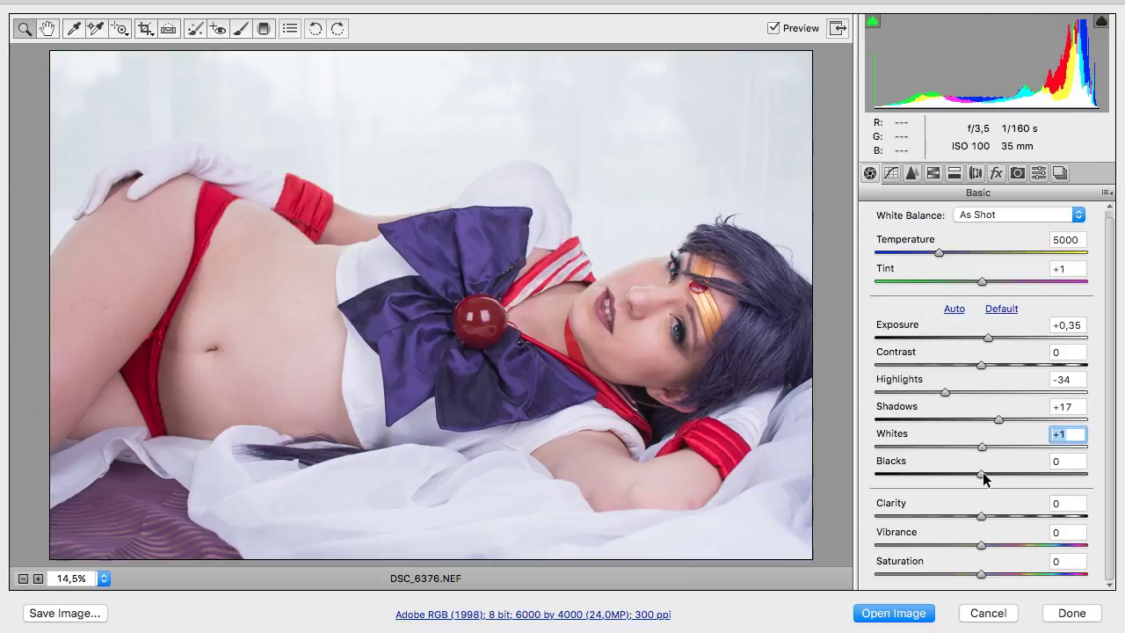
type("0")
mouse_move(983, 477)
left_mouse_down()
mouse_move(1115, 482)
mouse_move(987, 492)
mouse_move(1051, 487)
mouse_move(1059, 497)
mouse_move(981, 490)
left_mouse_up()
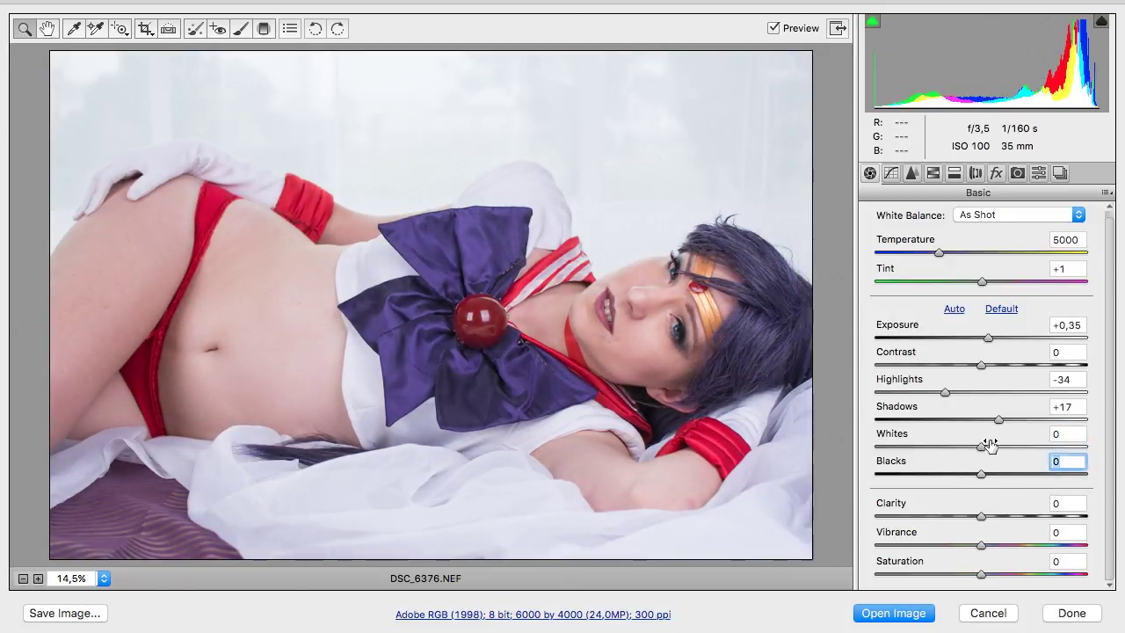
Test stronger Shadows and set them to +21
left_click_drag(998, 427, 1085, 433)
left_click_drag(1085, 421, 1002, 426)
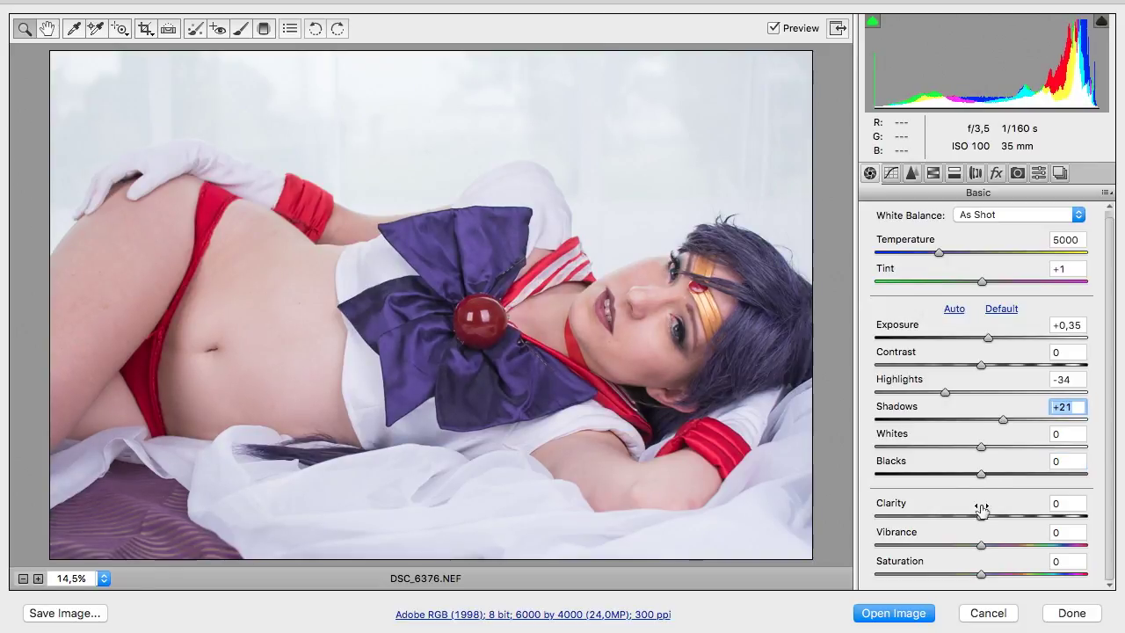
Try the Clarity slider, a Vibrance of +53 and a Saturation of +100, and reset them to 0
left_click_drag(980, 518, 980, 560)
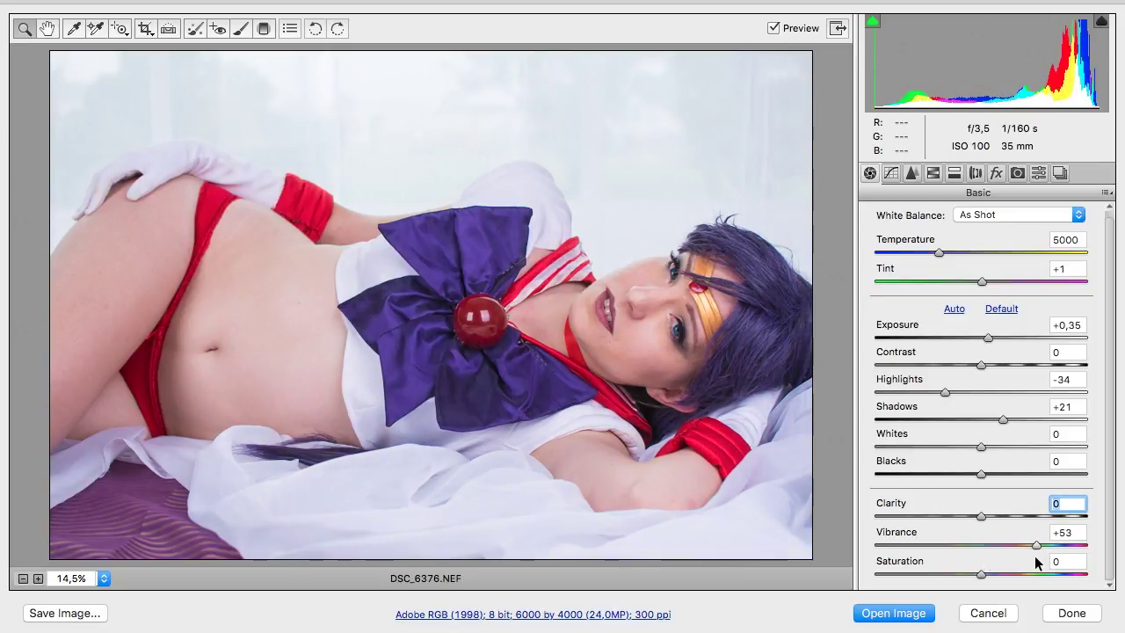
left_click_drag(1034, 555, 977, 560)
double_click(979, 561)
left_click_drag(982, 574, 1090, 573)
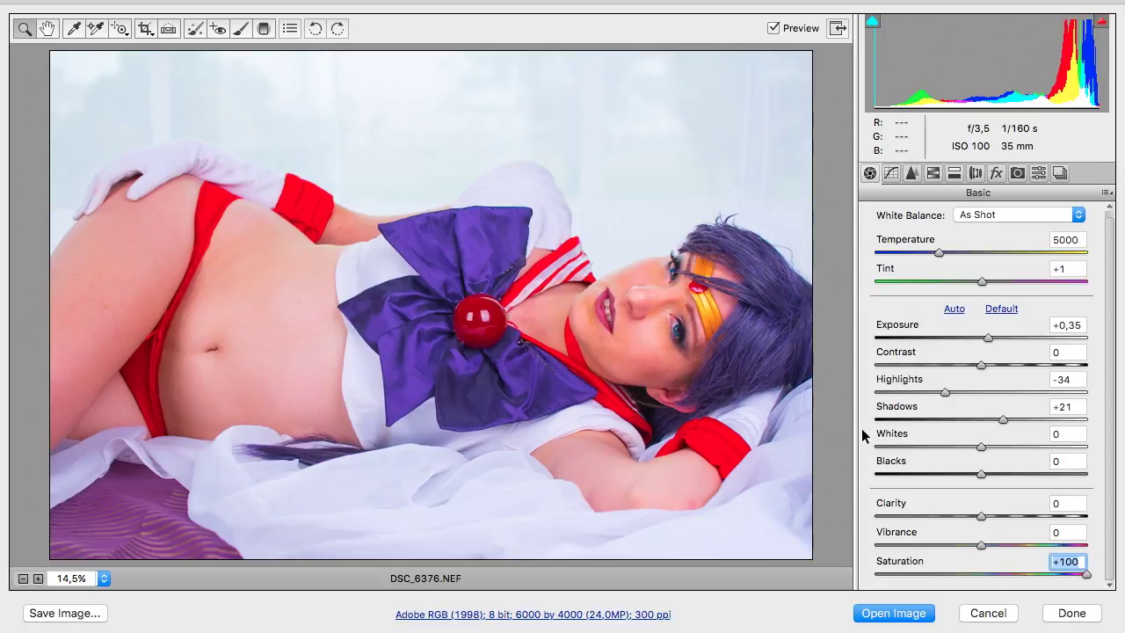
type("0")
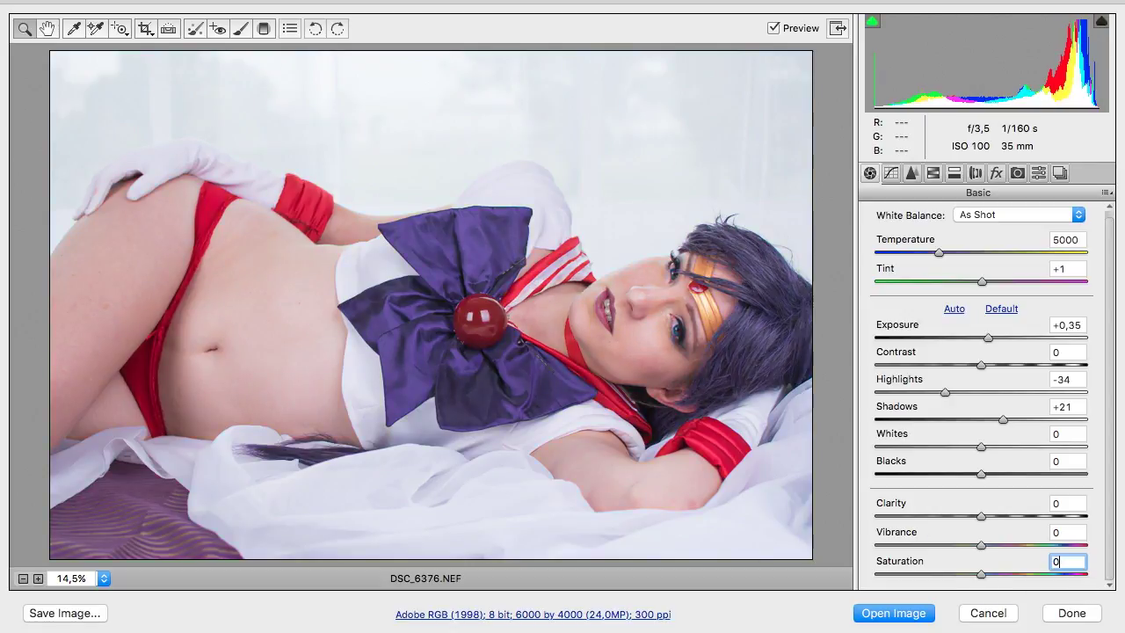
Try a Vibrance of +100 for comparison and set it back to 0
left_click_drag(981, 545, 1088, 545)
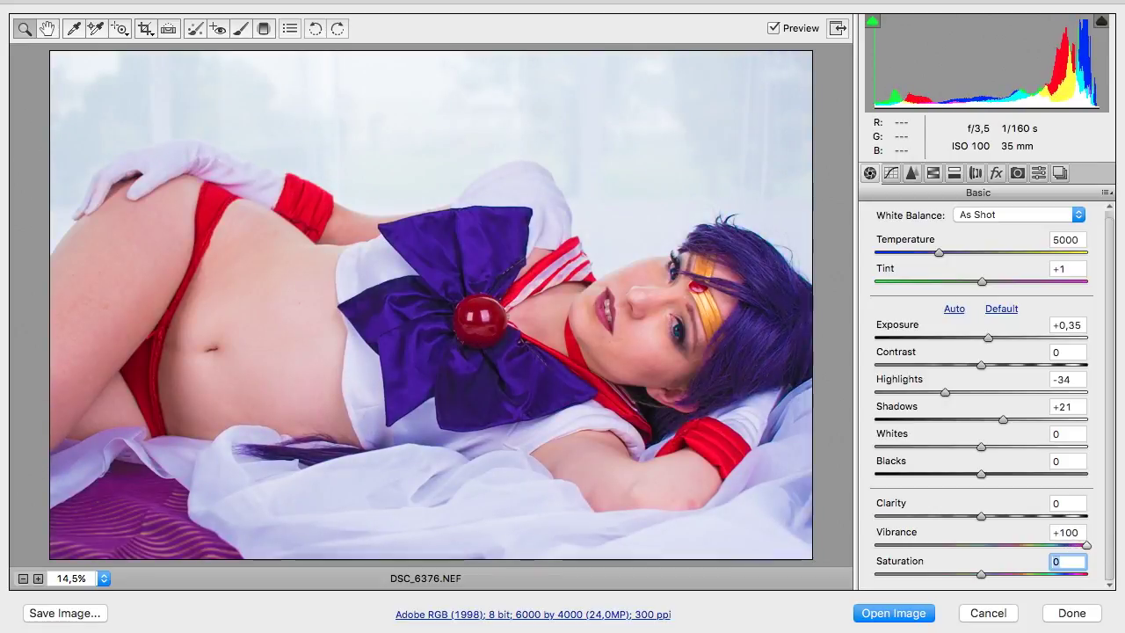
left_click_drag(1088, 547, 980, 559)
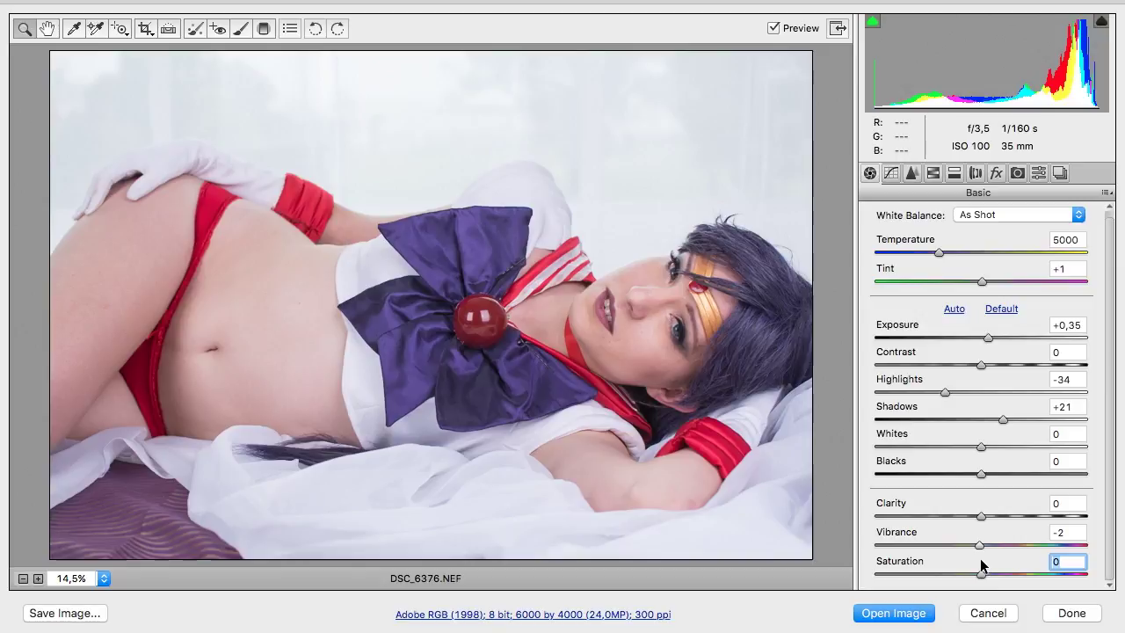
key("shift+Tab")
type("0")
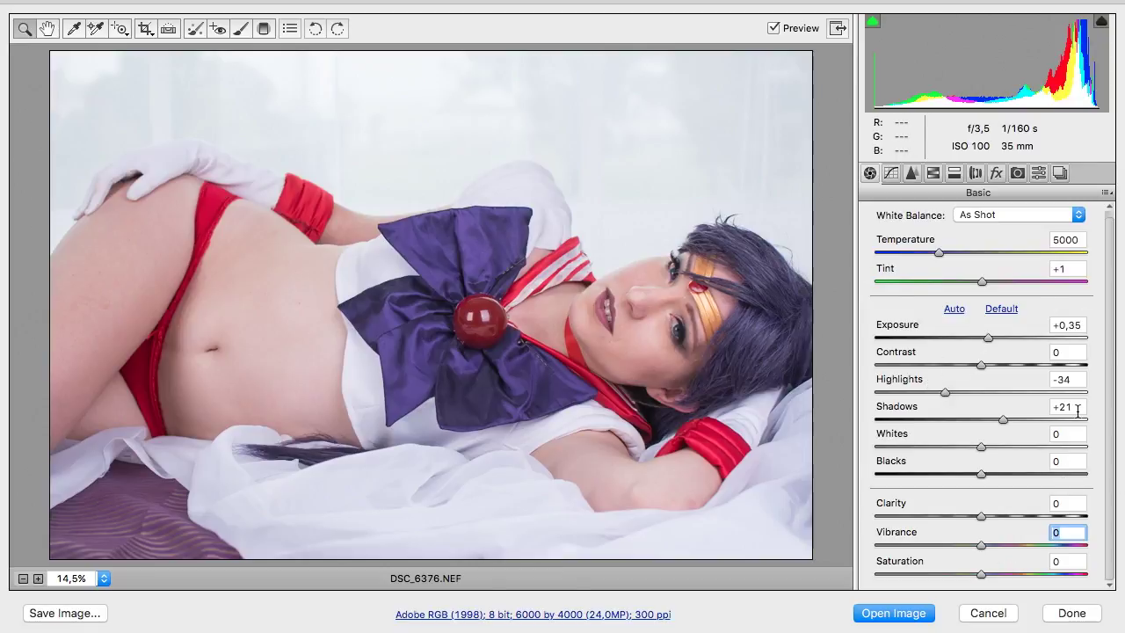
Open the Tone Curve settings and try the parametric curve with Highlights at +18
left_click(891, 174)
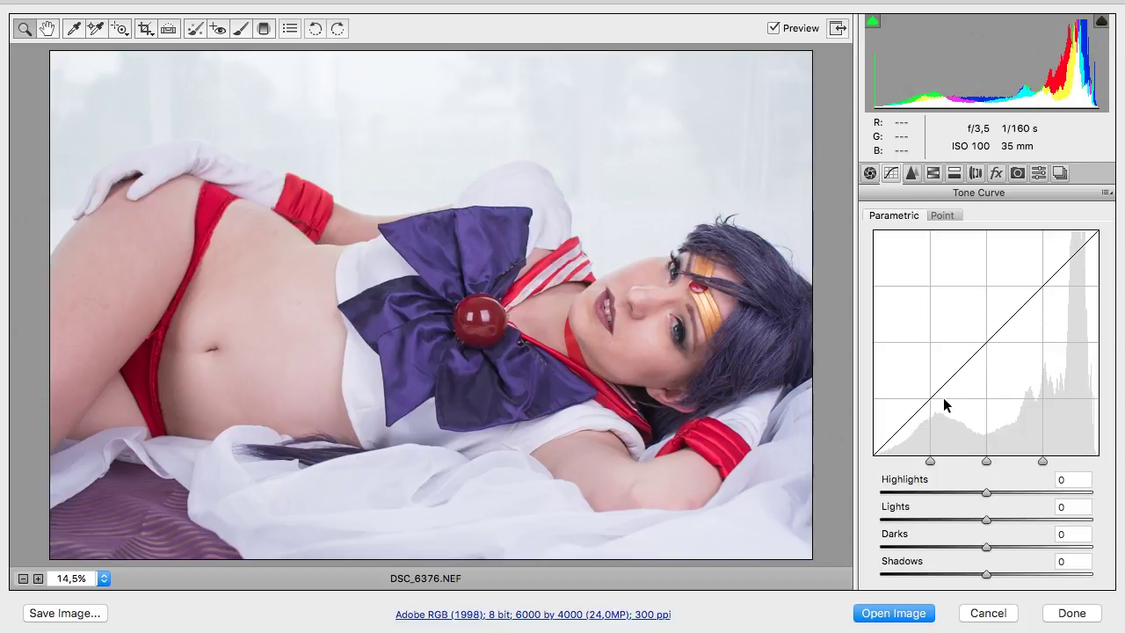
key("alt")
left_click_drag(992, 466, 1025, 466)
left_click_drag(986, 463, 990, 463)
left_click_drag(988, 497, 986, 533)
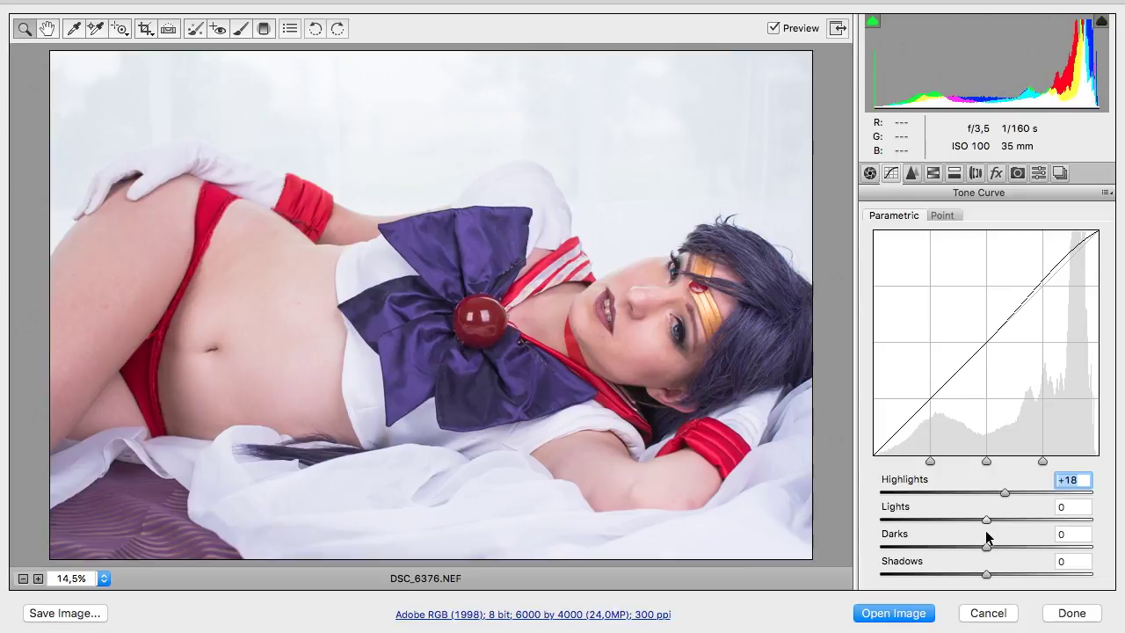
Reset the parametric tone curve's Lights and Highlights to 0
key("Tab")
type("0")
left_click_drag(1002, 492, 986, 493)
key("shift+Tab")
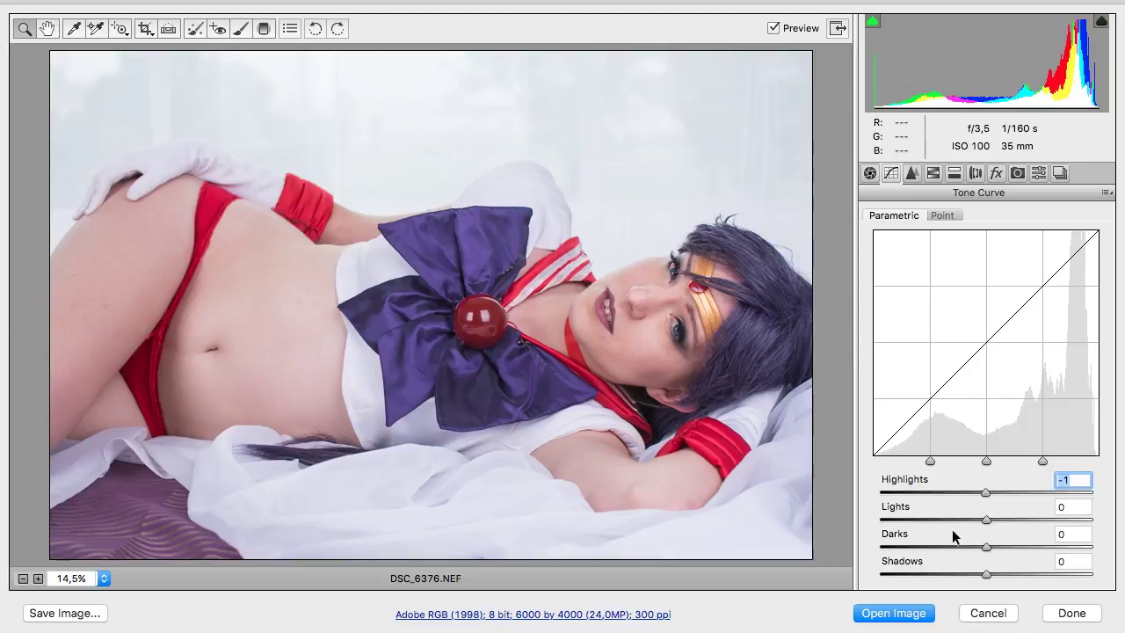
type("0")
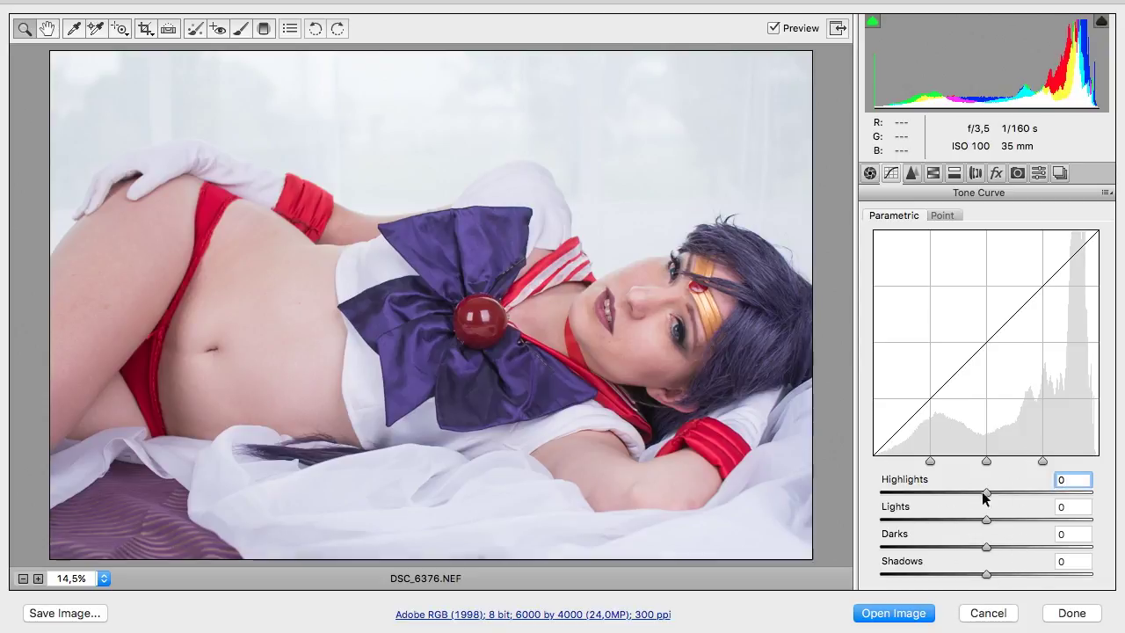
mouse_move(990, 548)
left_mouse_down()
mouse_move(1006, 545)
mouse_move(987, 555)
left_mouse_up()
Add a midpoint to the RGB channel's point curve and shift its output up and down
left_click(942, 216)
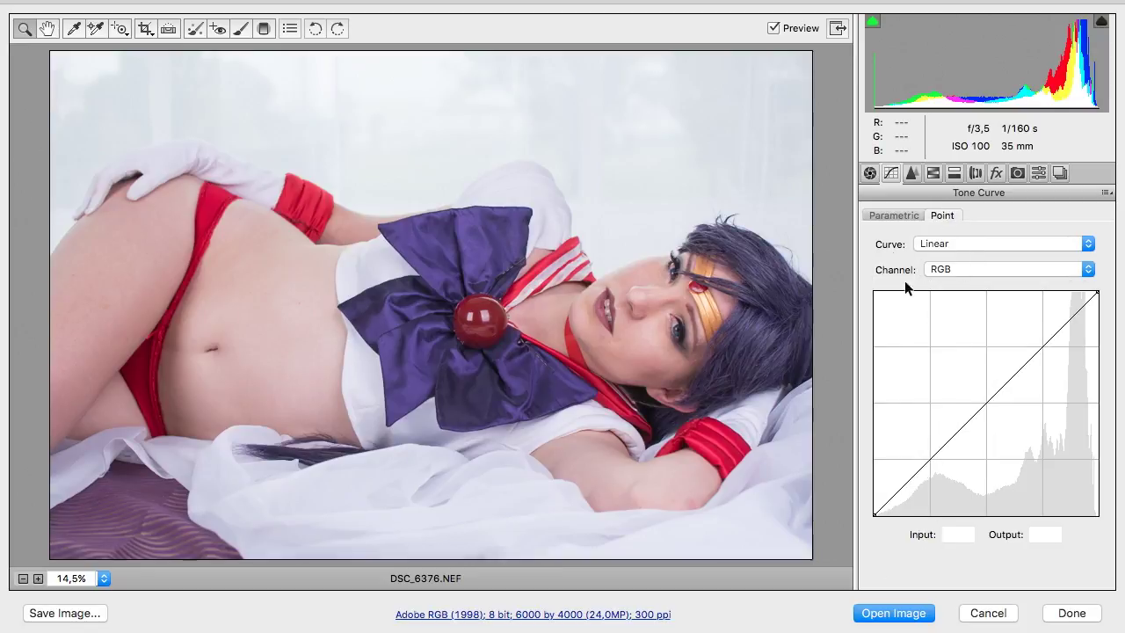
left_click(986, 403)
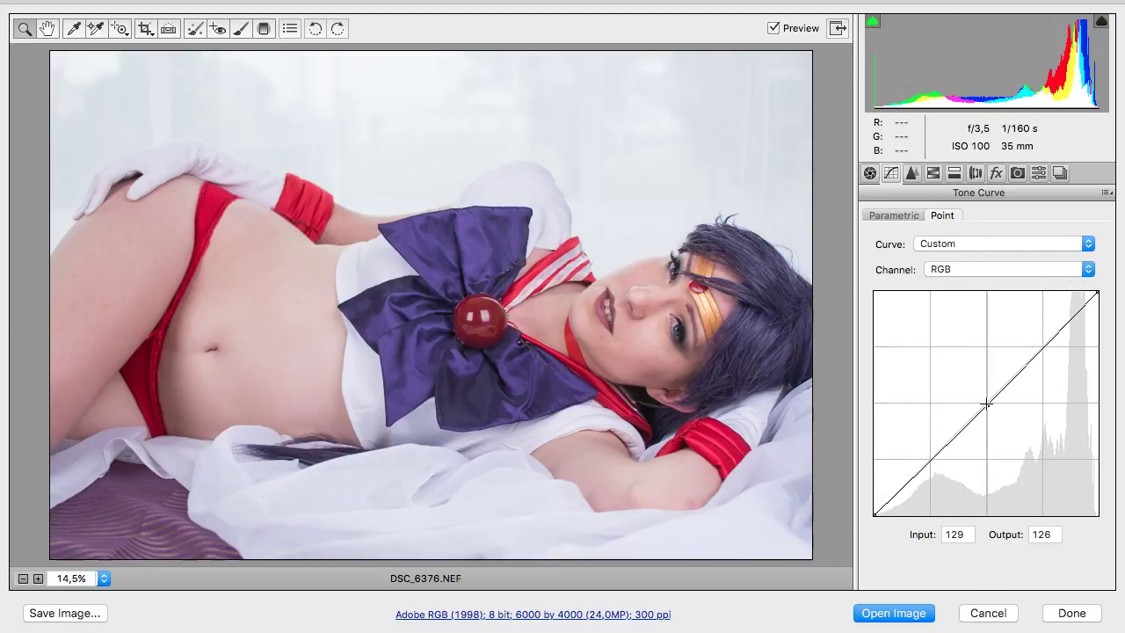
key("Up")
key("Up")
key("Up")
key("Up")
key("Up")
key("Up")
key("Up")
key("Up")
key("Up")
key("Up")
key("Up")
key("Up")
key("Up")
key("Up")
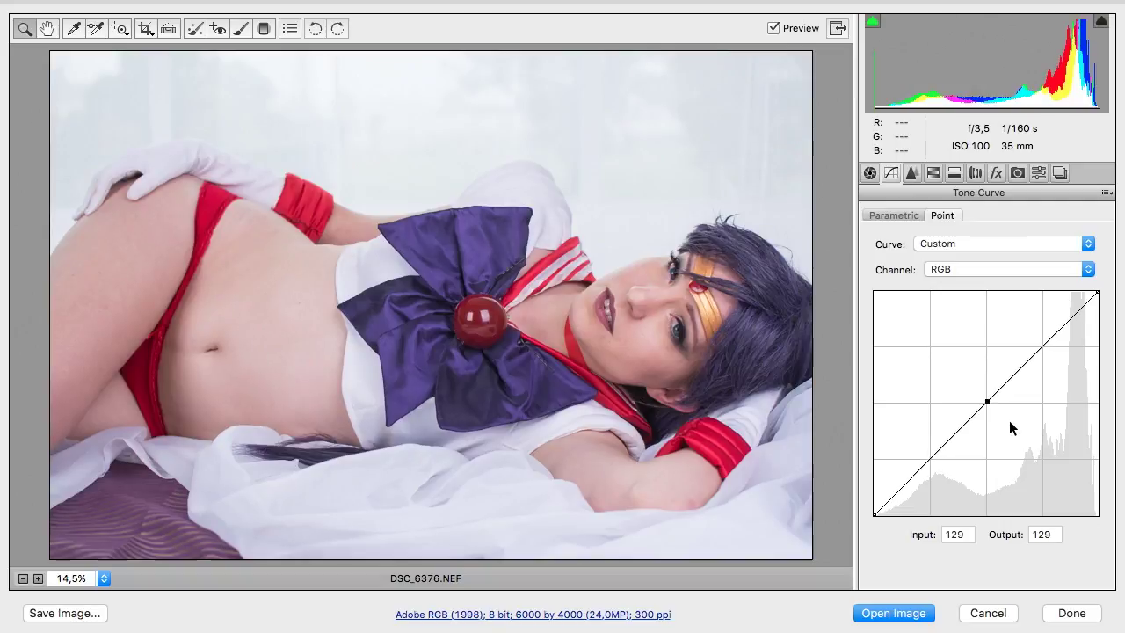
key("Down")
key("Down")
key("Down")
key("Down")
key("Down")
key("Down")
key("Down")
key("Down")
key("Down")
key("Down")
key("Down")
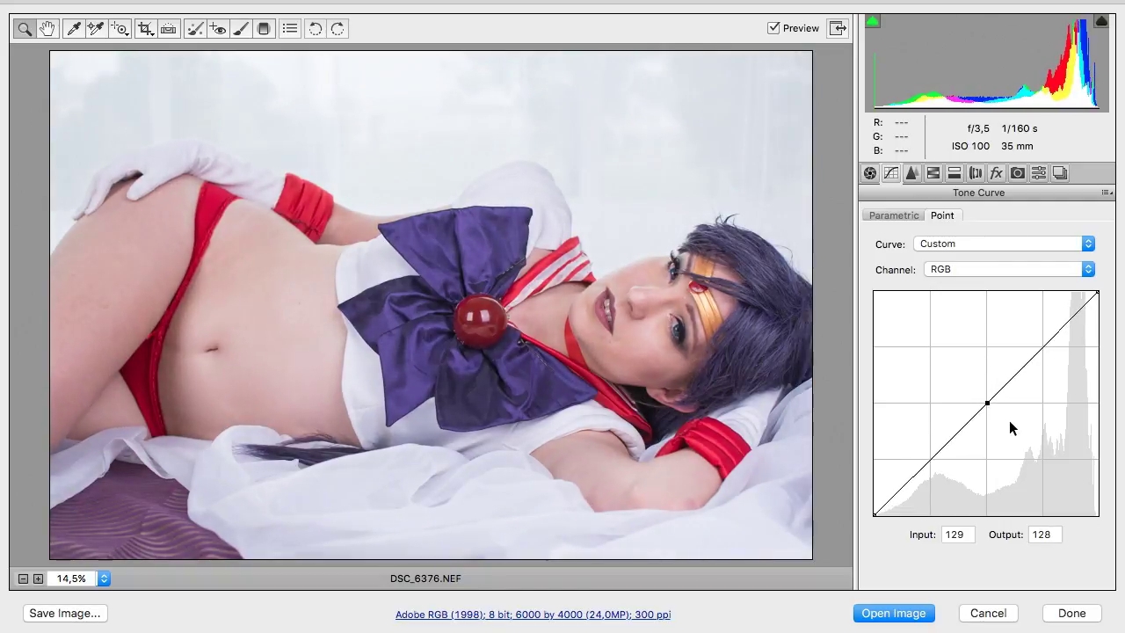
key("Up")
key("Up")
key("Up")
key("Up")
key("Up")
key("Up")
key("Up")
key("Up")
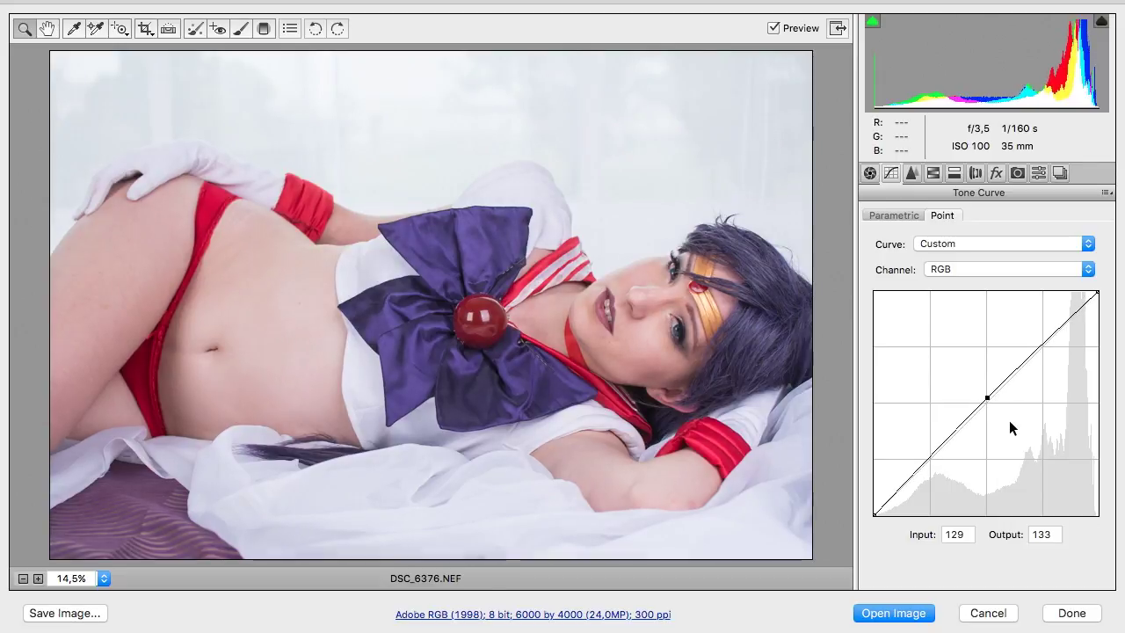
Move the RGB curve's midpoint to input 128, output 128, and delete the point
key("Left")
key("Down")
key("Down")
key("Down")
key("Down")
key("Down")
key("Down")
key("Down")
key("Down")
key("Down")
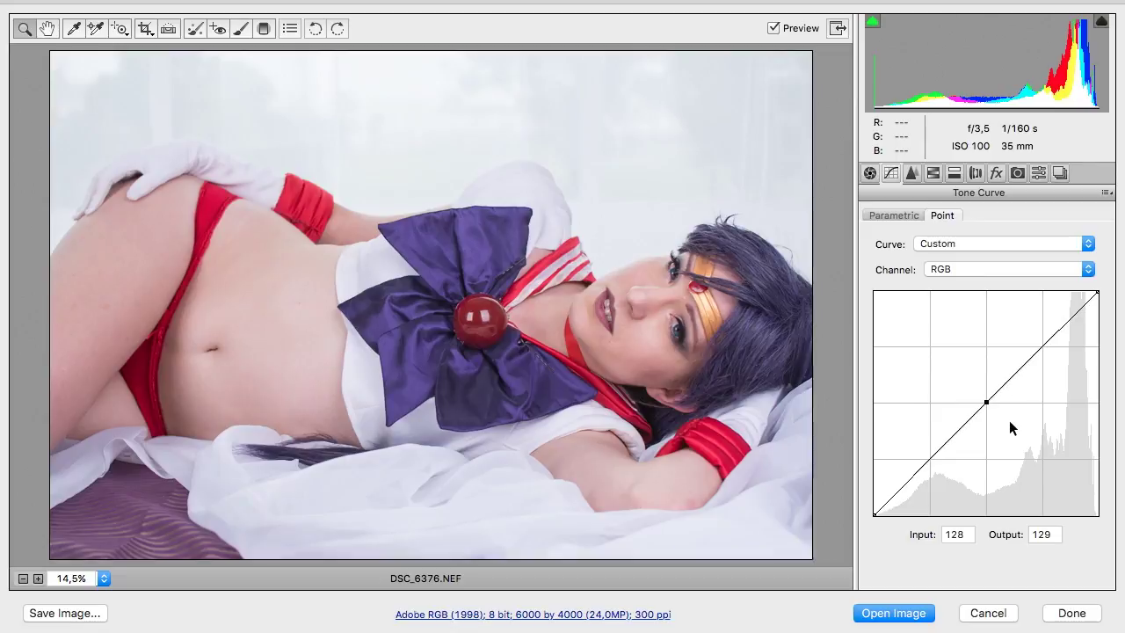
key("Down")
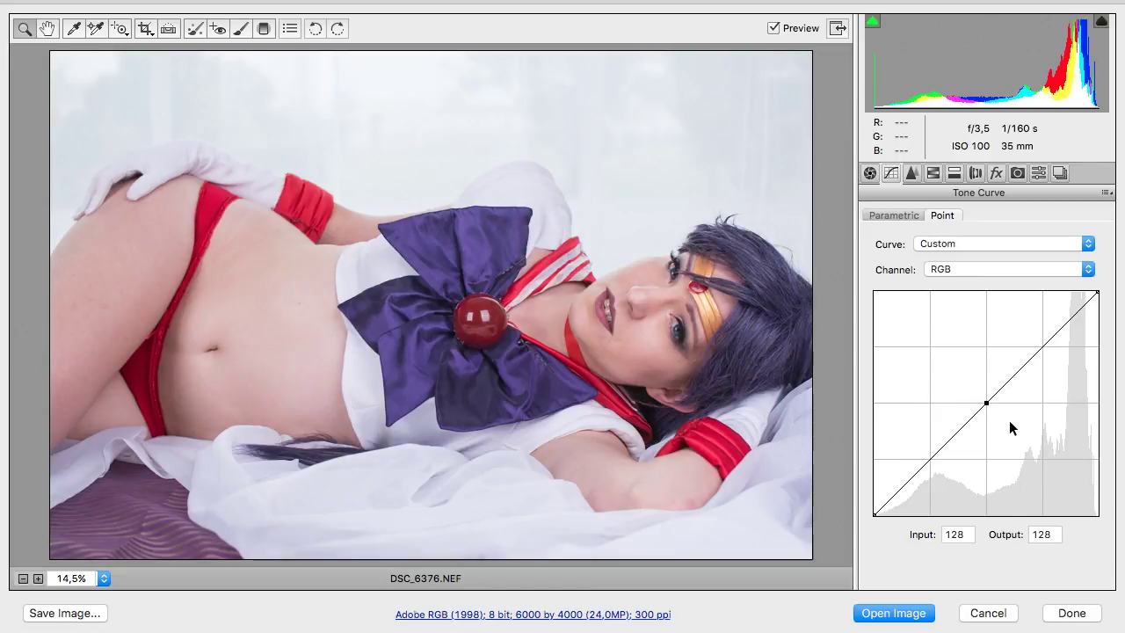
key("Delete")
Switch the point curve to the Red channel and place a midpoint at input 128, output 128
left_click(946, 270)
left_click(949, 282)
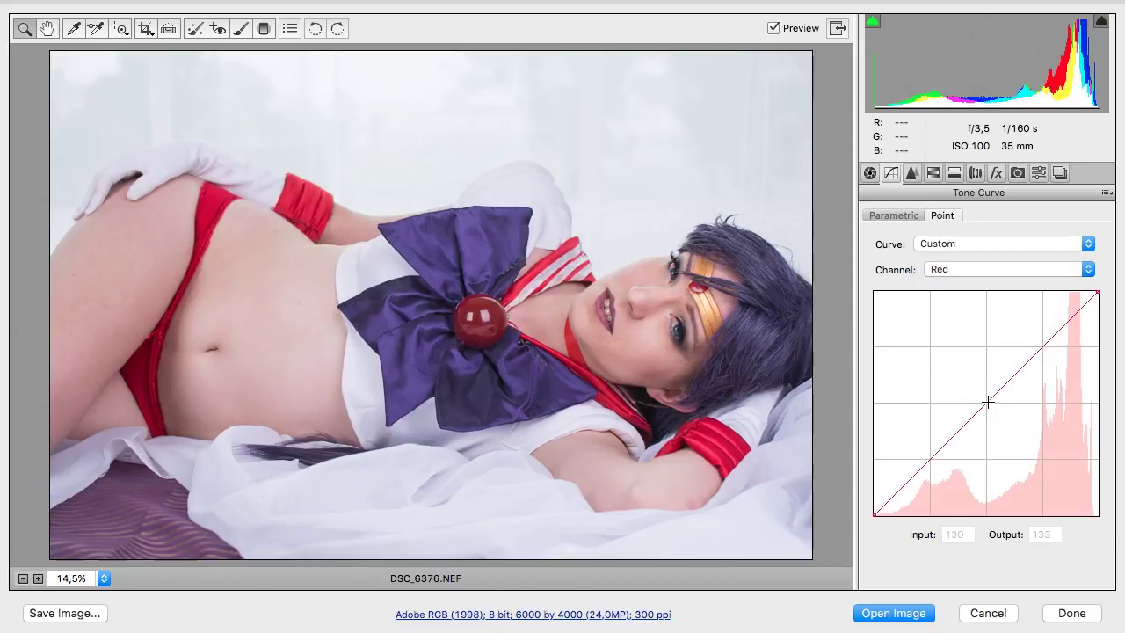
left_click(986, 403)
key("Up")
key("Up")
key("Up")
key("Up")
key("Up")
key("Up")
key("Up")
key("Up")
key("Up")
mouse_move(987, 402)
left_mouse_down()
mouse_move(986, 418)
mouse_move(985, 404)
mouse_move(964, 401)
mouse_move(1002, 396)
mouse_move(992, 427)
mouse_move(986, 405)
left_mouse_up()
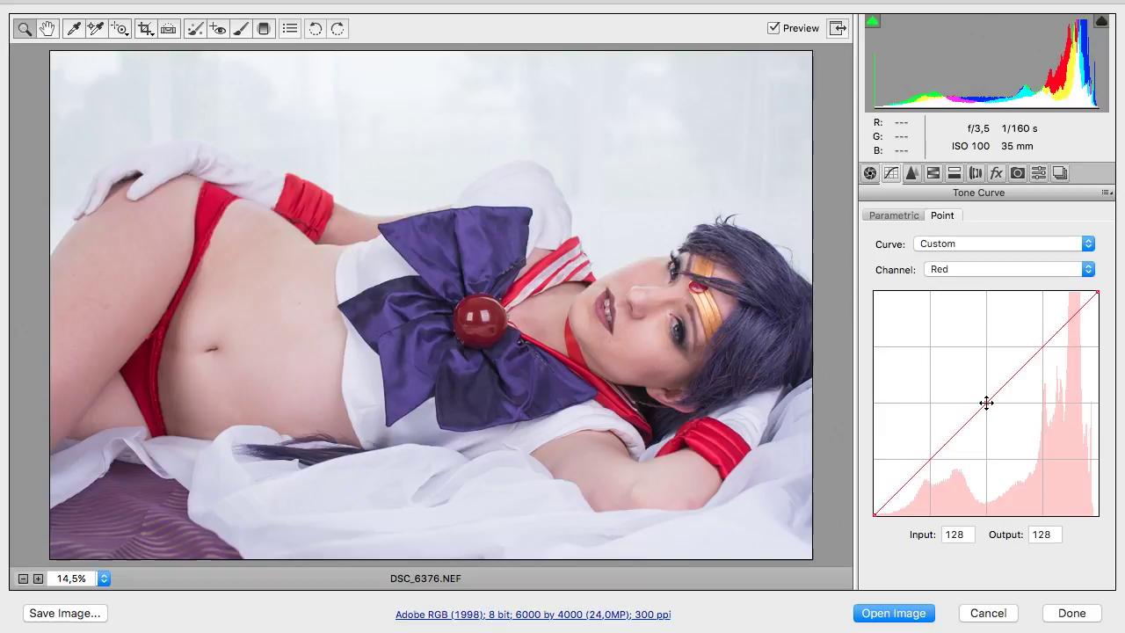
Try moving the Red curve's black point to input 2 and white point to input 242, output 254, and delete the white point
left_click(874, 514)
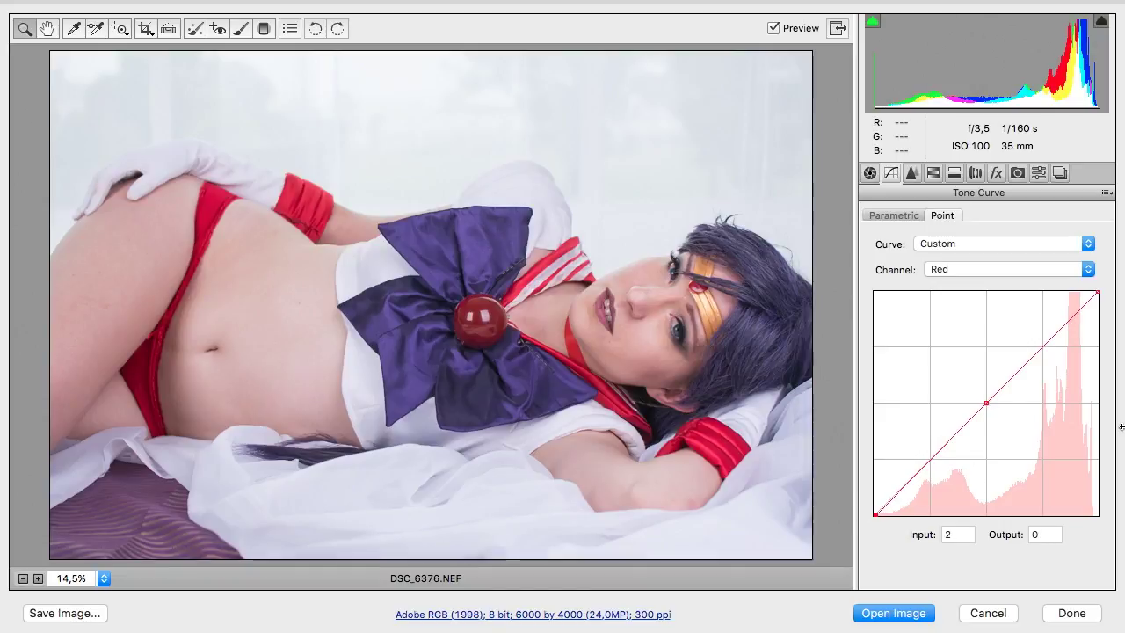
left_click(1098, 292)
key("Left")
key("Left")
key("Left")
key("Left")
key("Left")
key("Left")
key("Left")
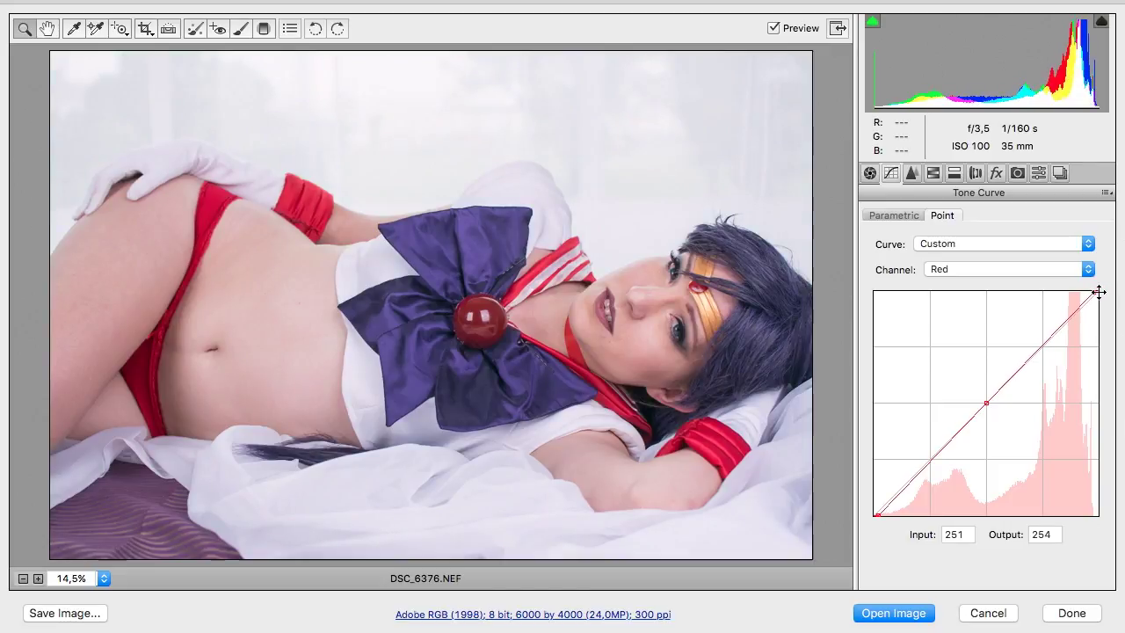
key("Left")
key("Left")
key("Left")
key("Left")
key("Left")
key("Left")
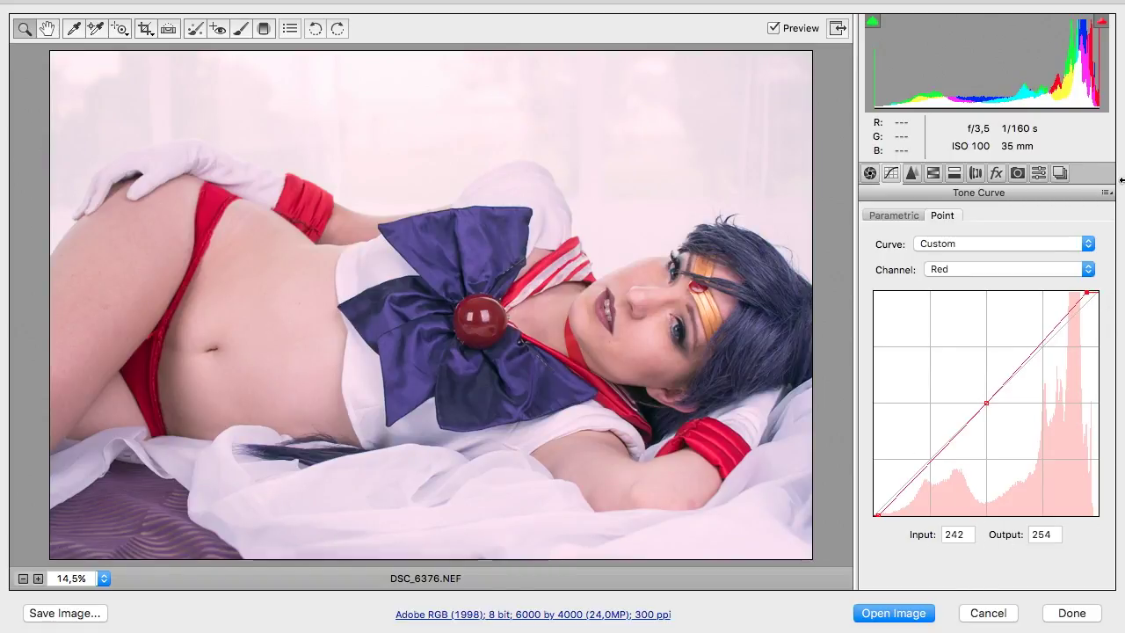
key("Delete")
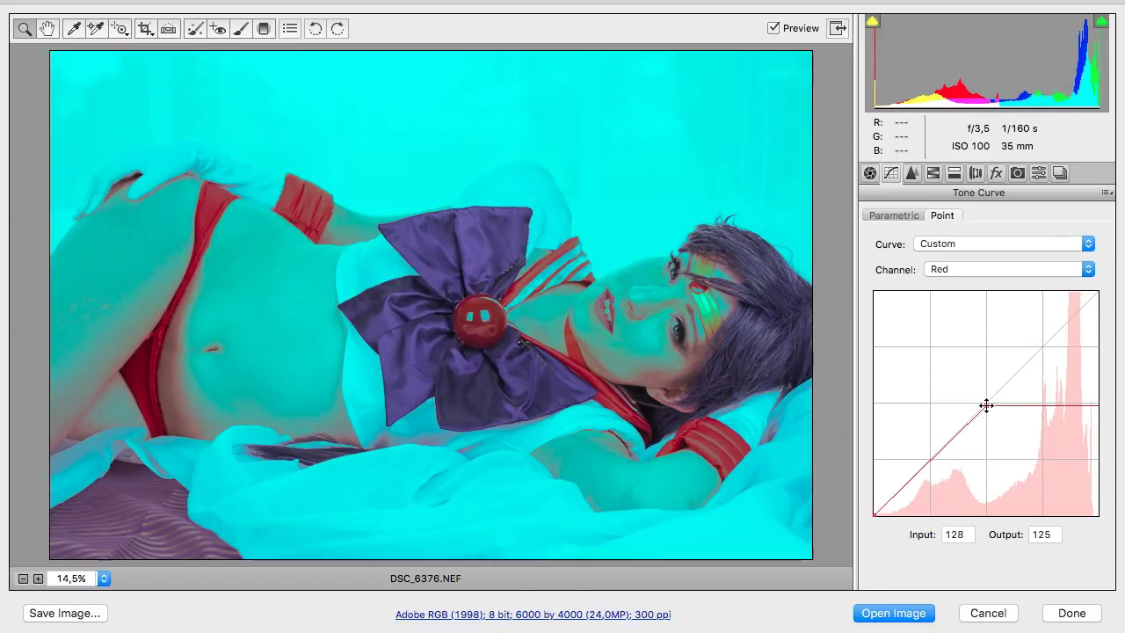
Undo the last change to the Red channel's point curve
key("super+z")
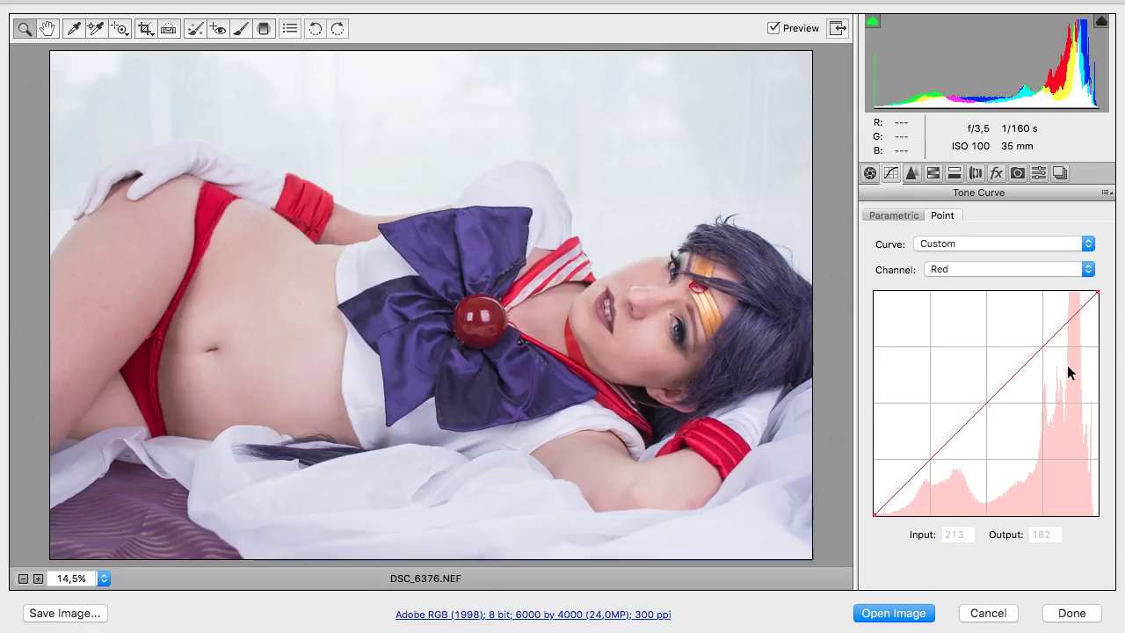
Examine the image noise and fine detail at 100% zoom from the face across the bow fabric to the abdomen
left_click(910, 173)
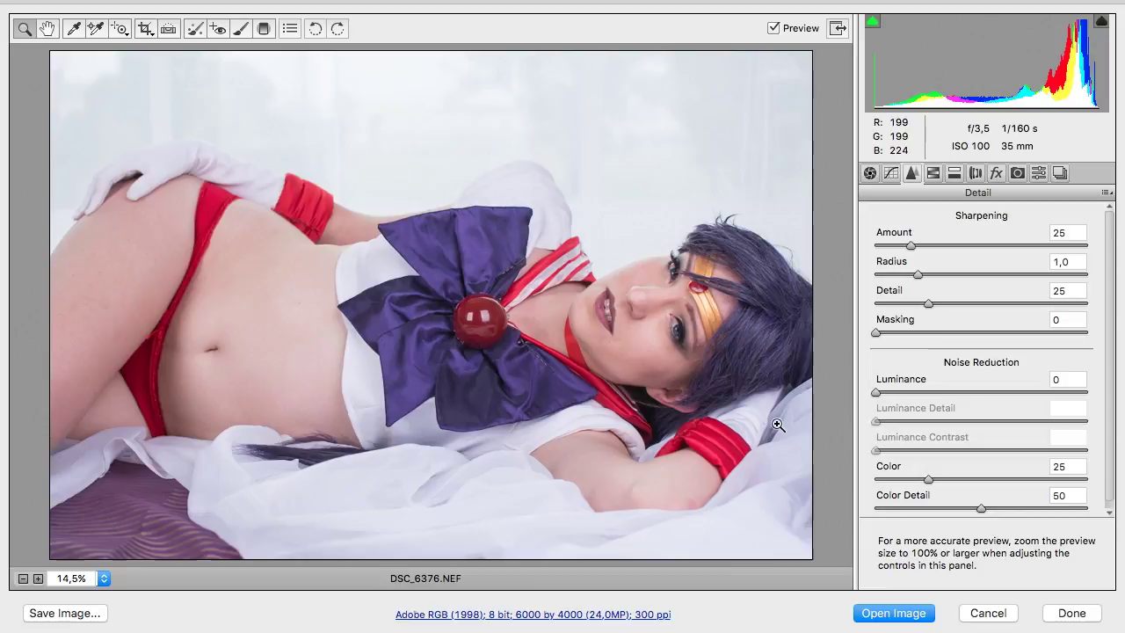
scroll(1003, 429, "down", 1)
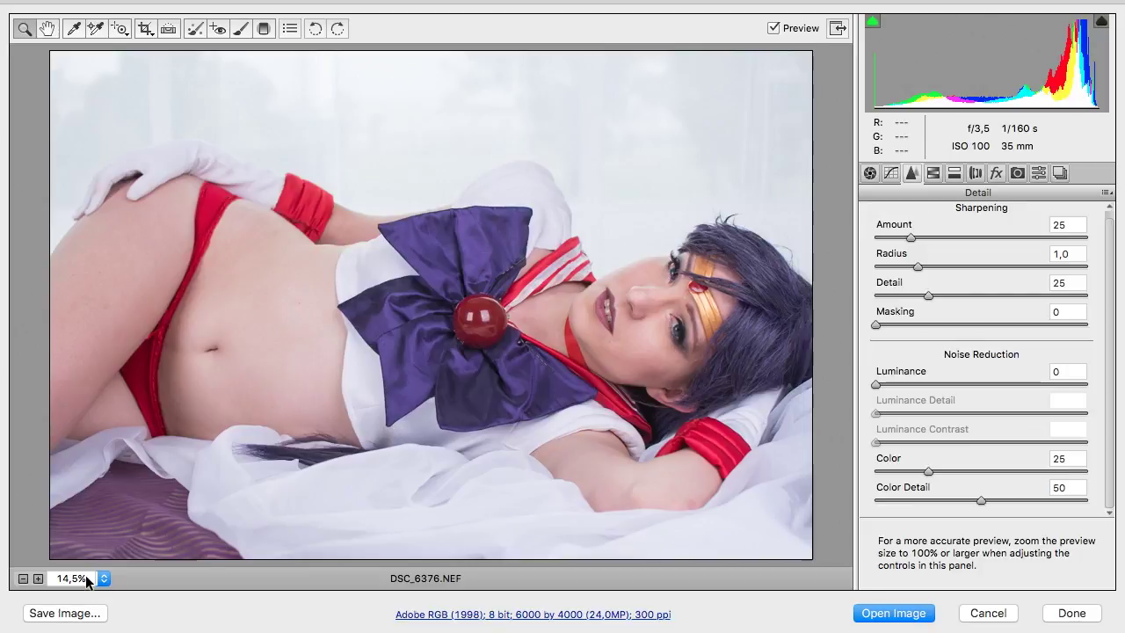
key("super+equal")
key("super+equal")
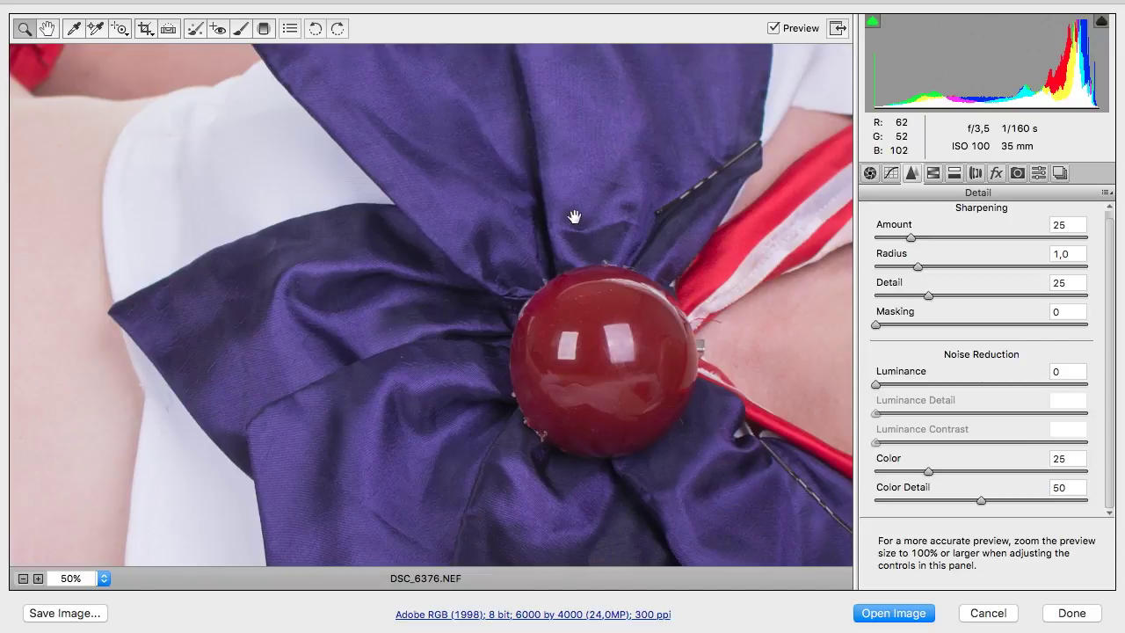
scroll(640, 235, "right", 10)
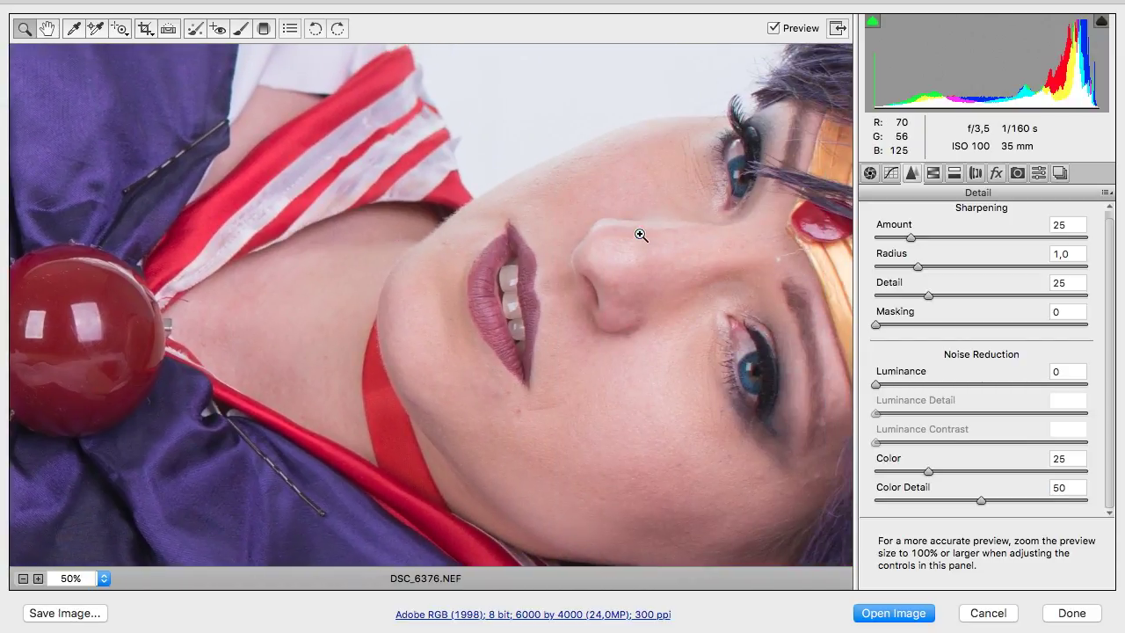
scroll(641, 234, "right", 5)
scroll(641, 235, "down", 3)
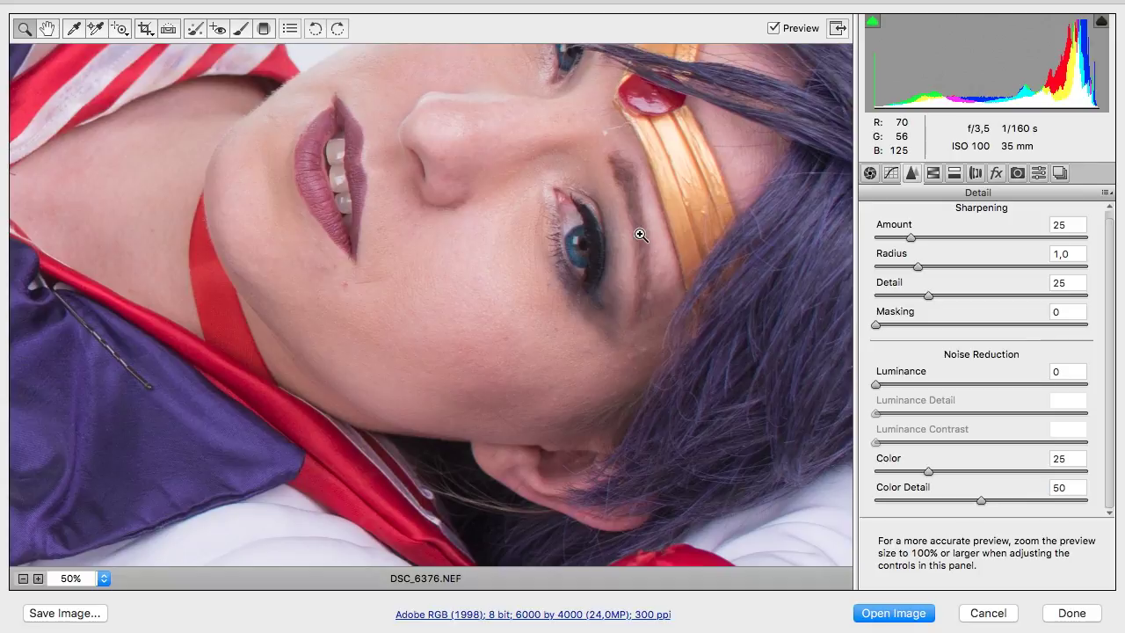
left_click(639, 232)
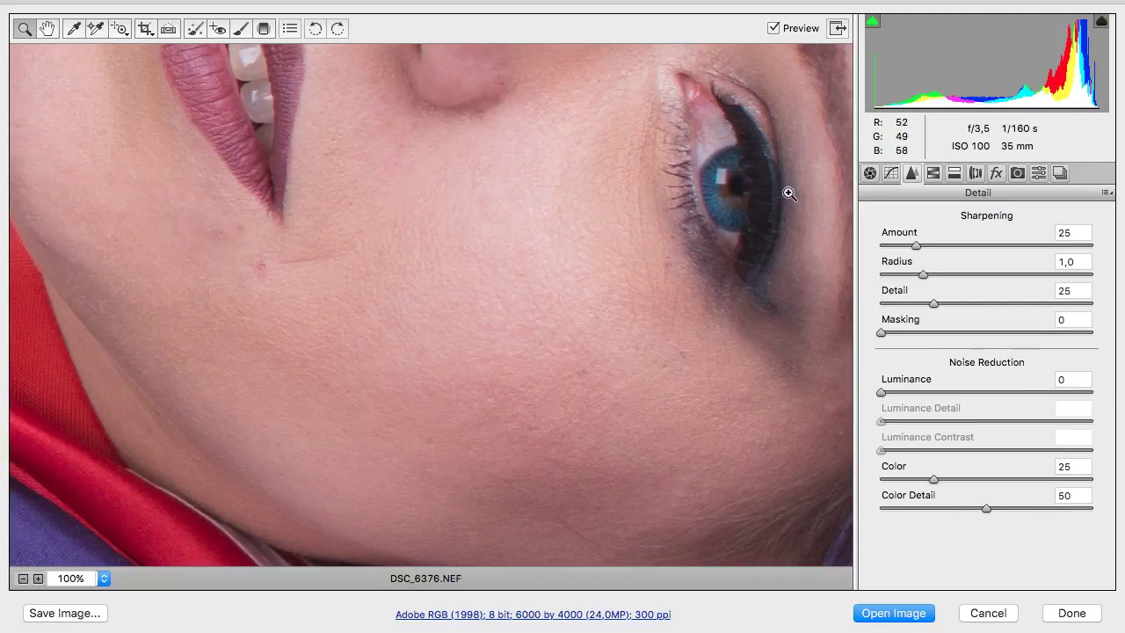
scroll(487, 349, "left", 15)
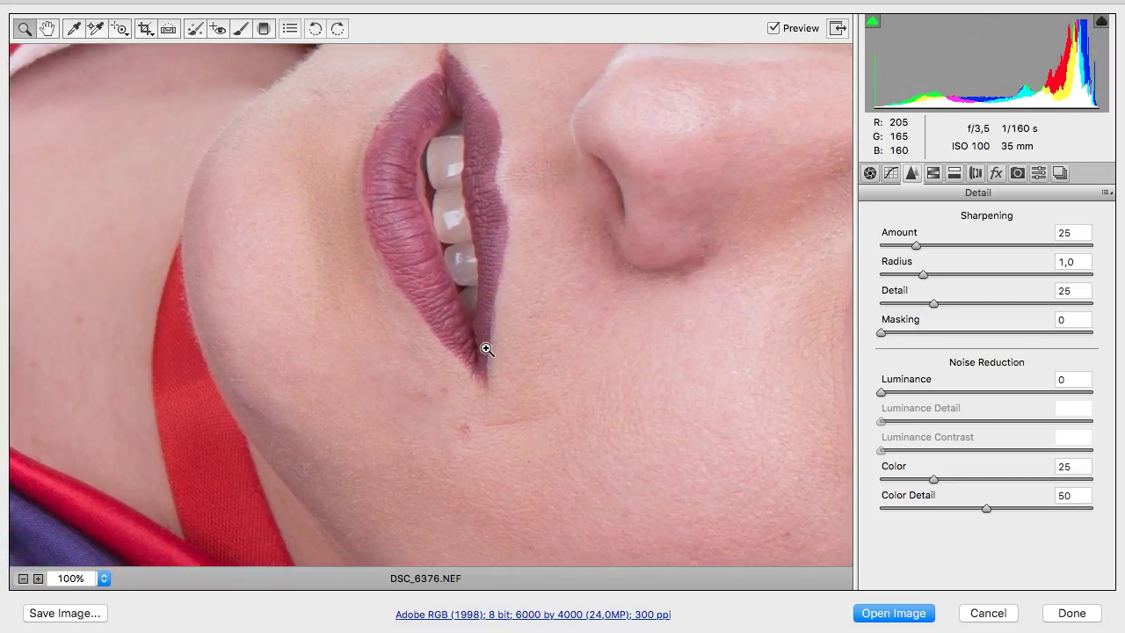
scroll(487, 349, "down", 20)
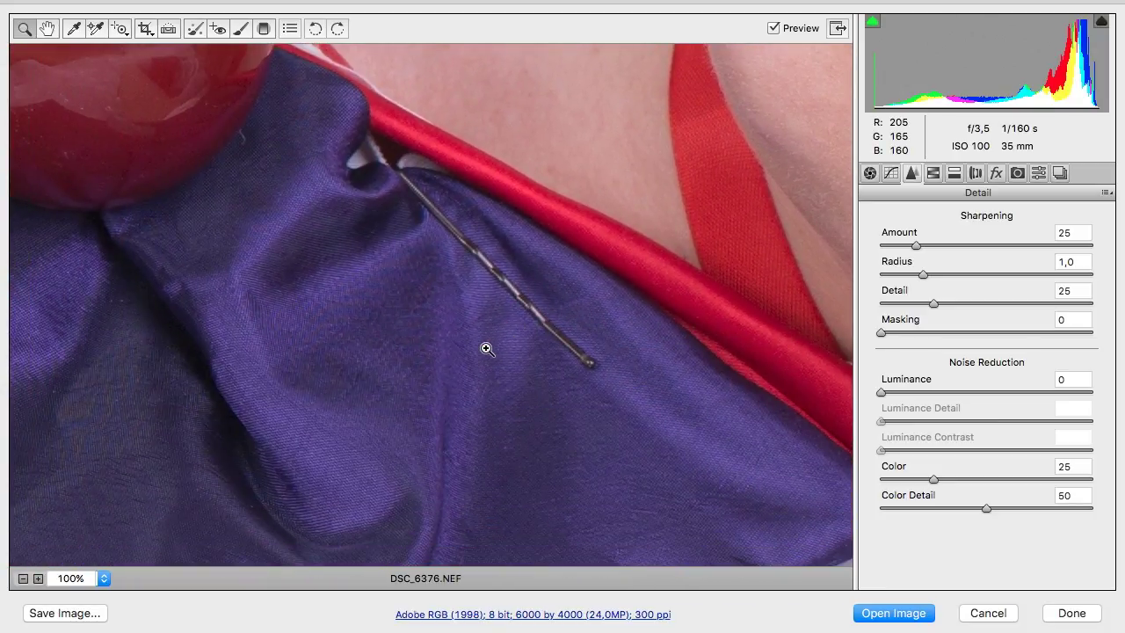
scroll(487, 349, "left", 20)
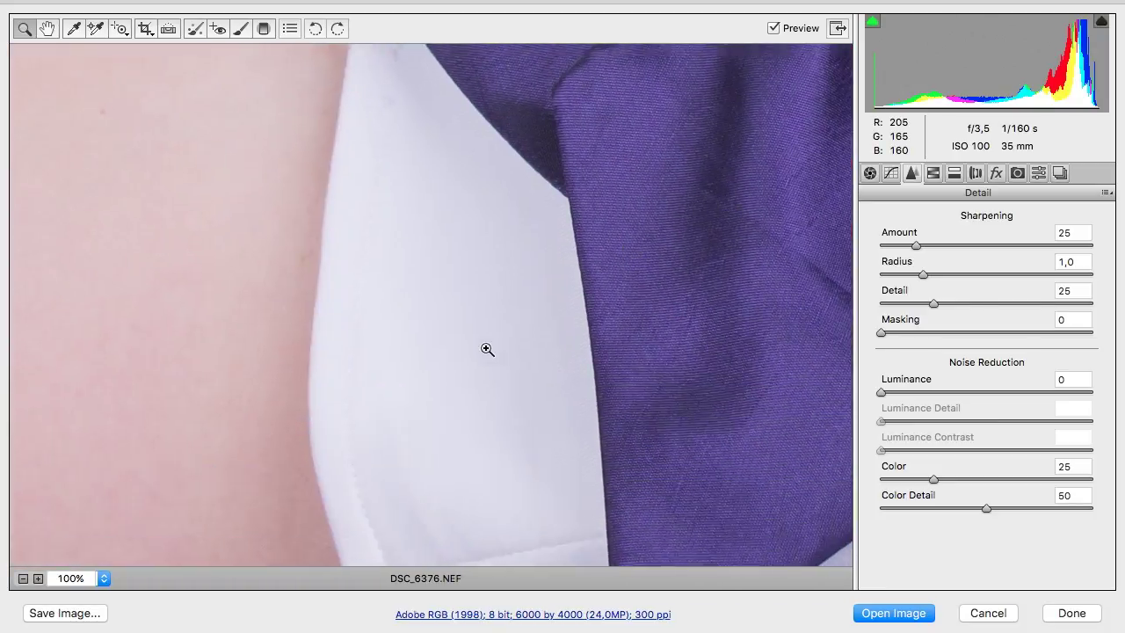
scroll(487, 348, "left", 20)
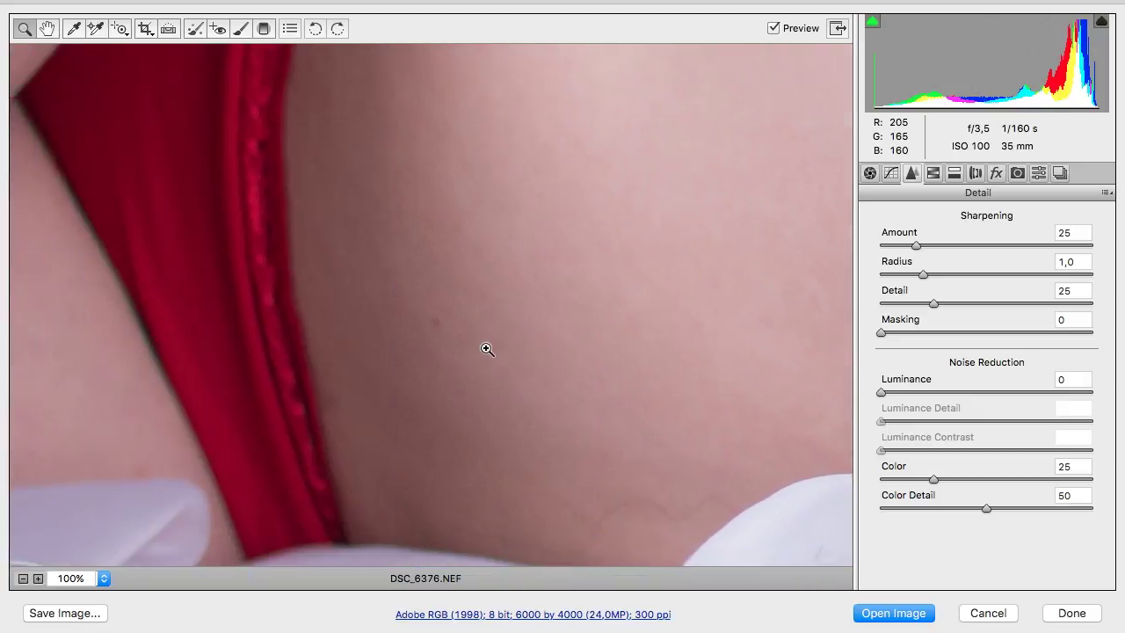
scroll(487, 349, "left", 2)
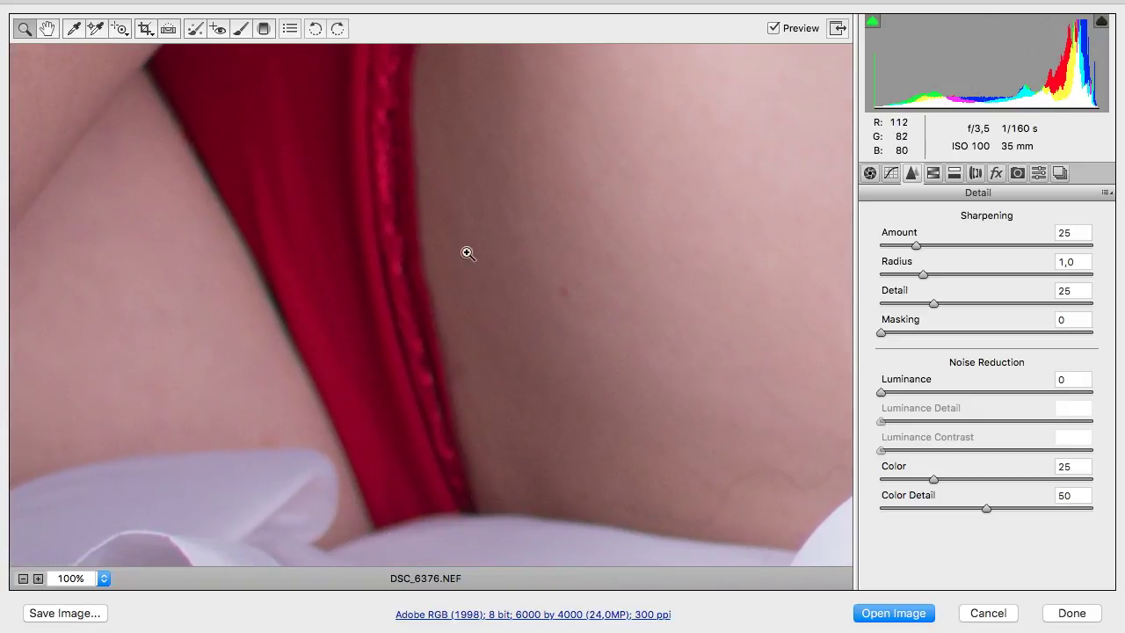
Try luminance noise reduction at 44, check its effect on the skin, fabric and face, and return it to 0
left_click_drag(880, 392, 978, 391)
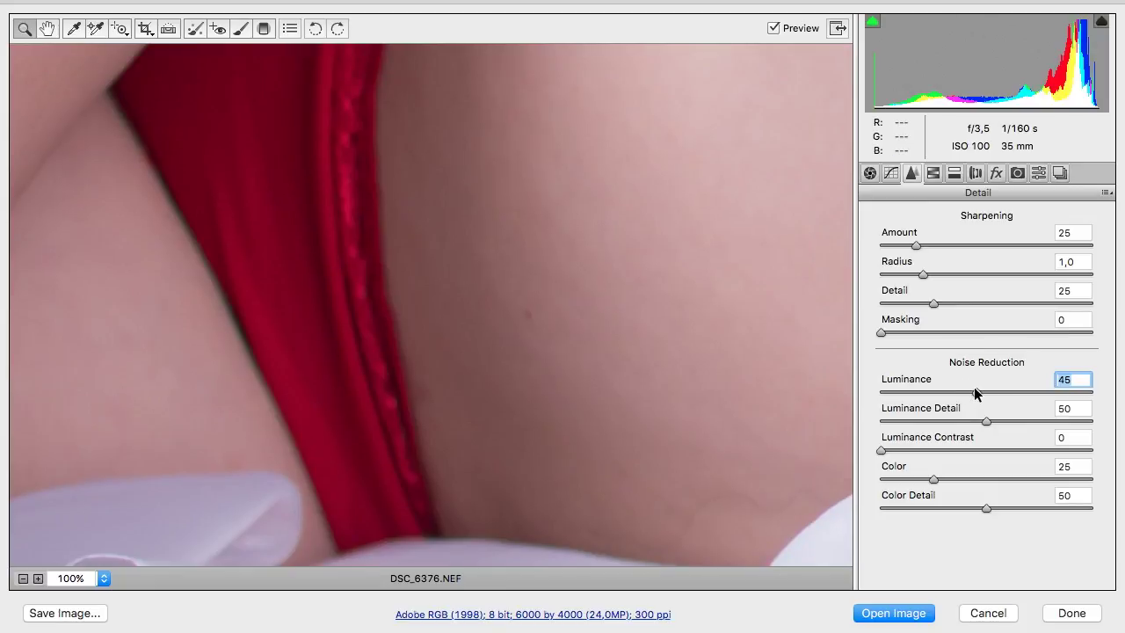
mouse_move(976, 391)
left_mouse_down()
mouse_move(841, 383)
mouse_move(971, 392)
left_mouse_up()
scroll(609, 211, "right", 10)
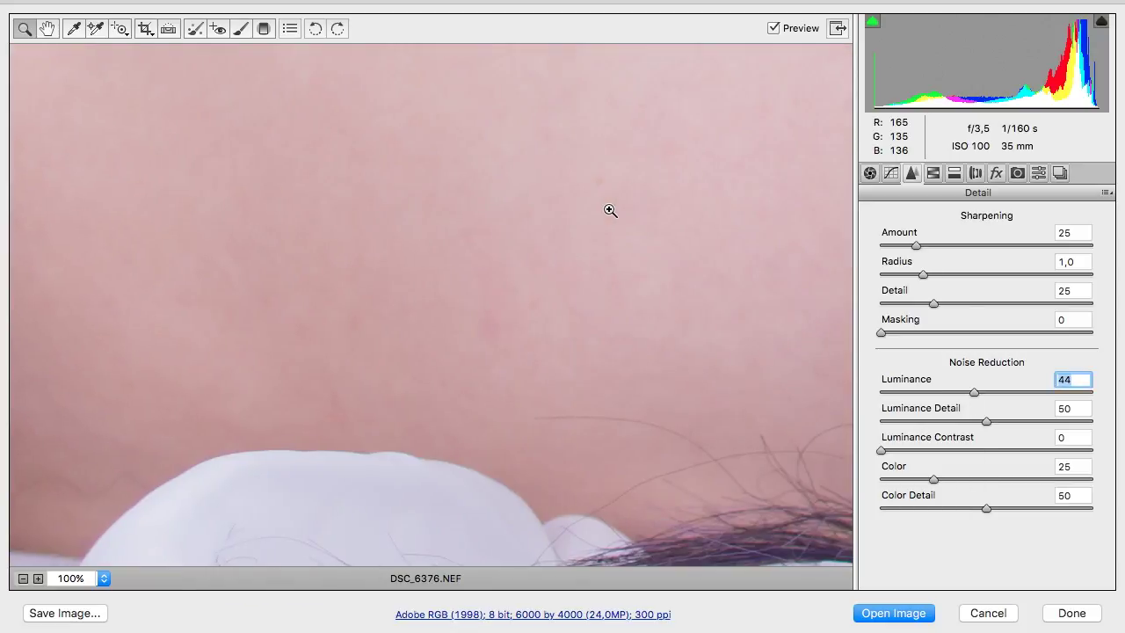
scroll(610, 211, "right", 10)
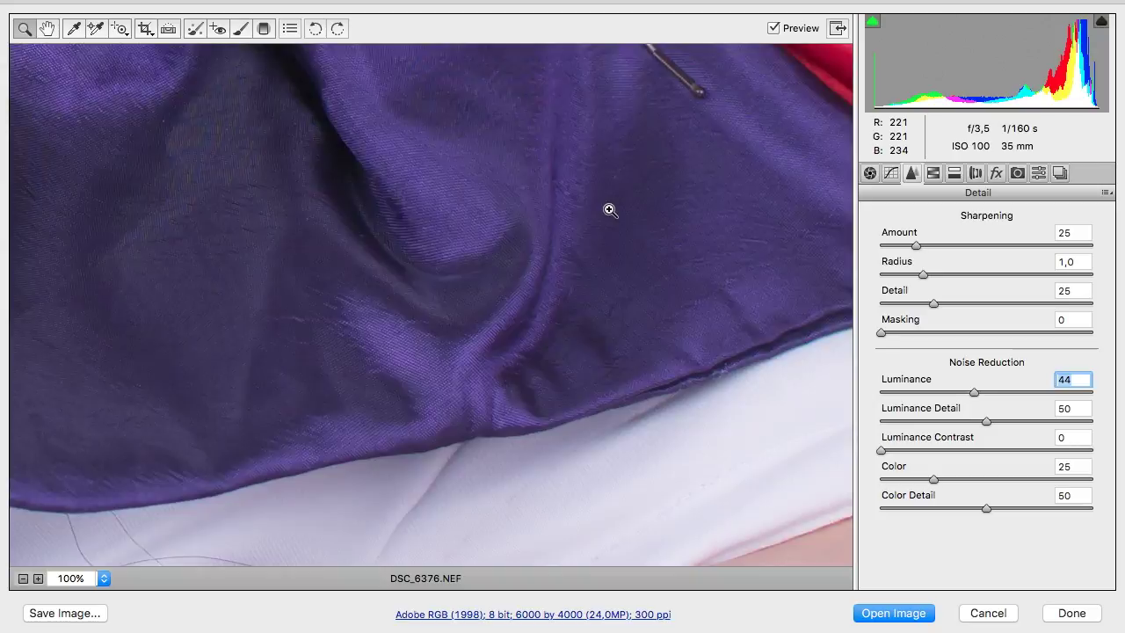
scroll(610, 211, "up", 15)
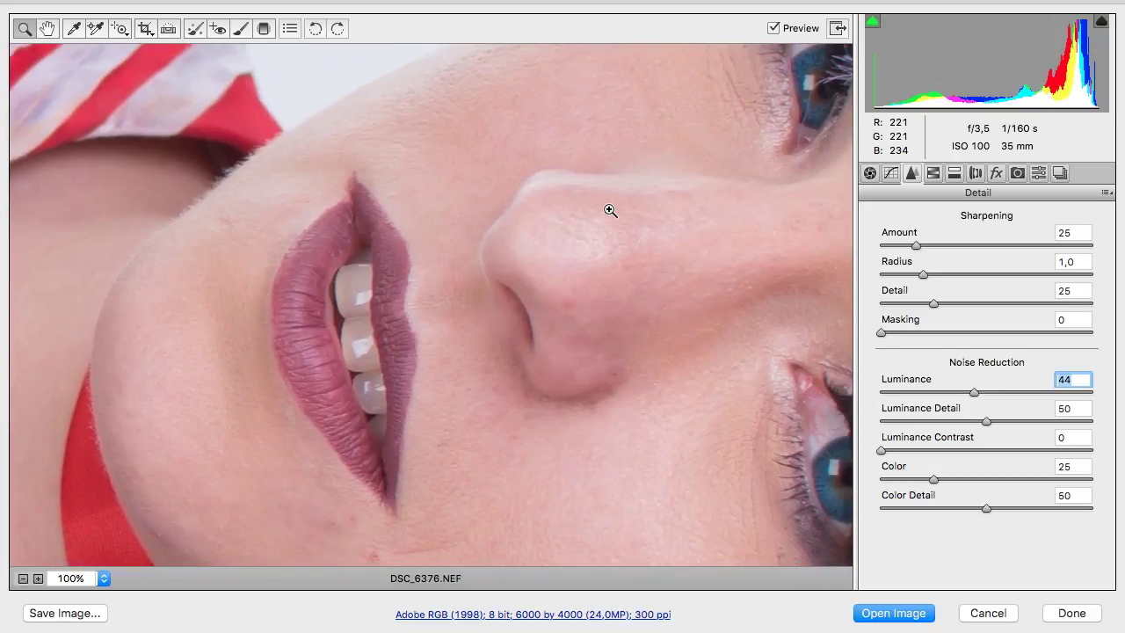
scroll(610, 211, "right", 10)
scroll(609, 211, "down", 4)
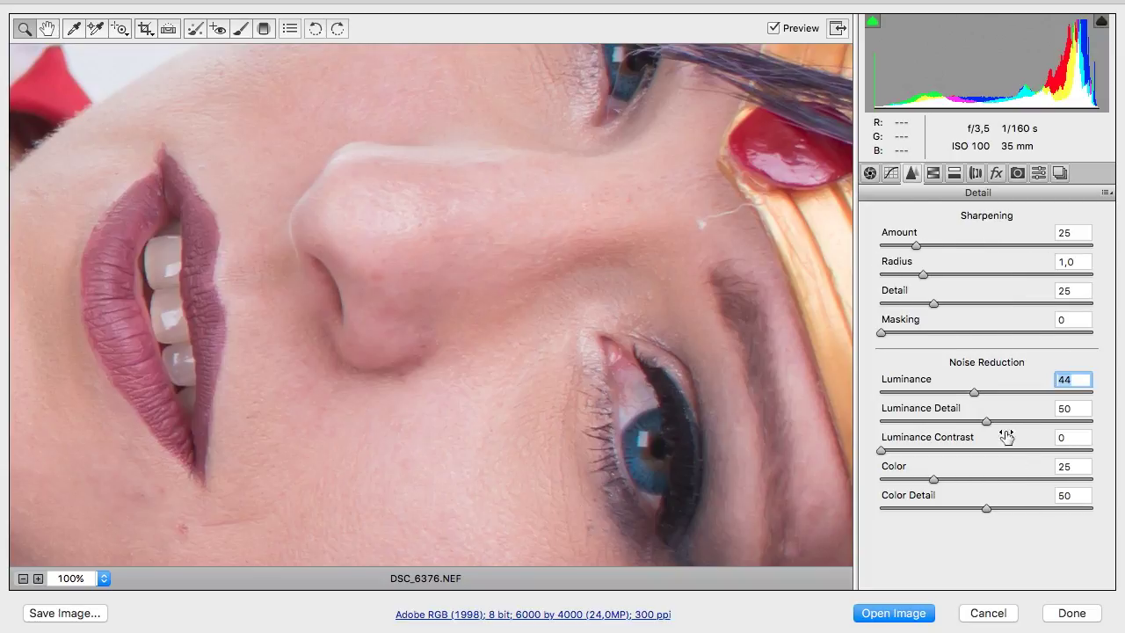
left_click_drag(967, 390, 773, 394)
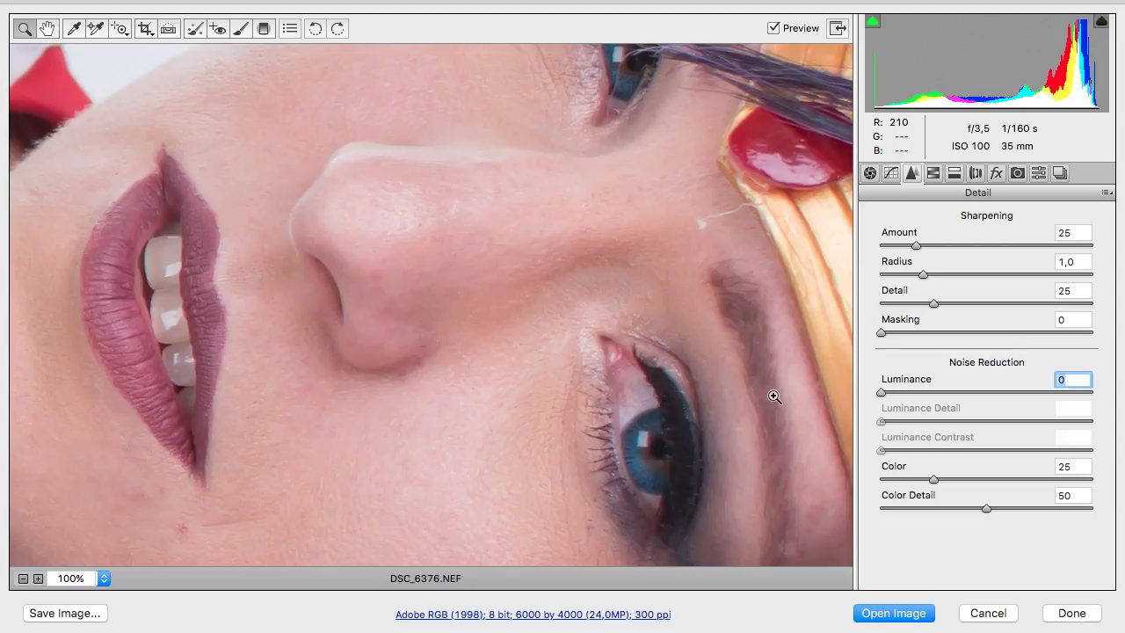
Sharpen the image with an Amount of 40 and a Radius of 1,1, judging the effect around the eye
mouse_move(914, 249)
left_mouse_down()
mouse_move(840, 246)
mouse_move(904, 245)
left_mouse_up()
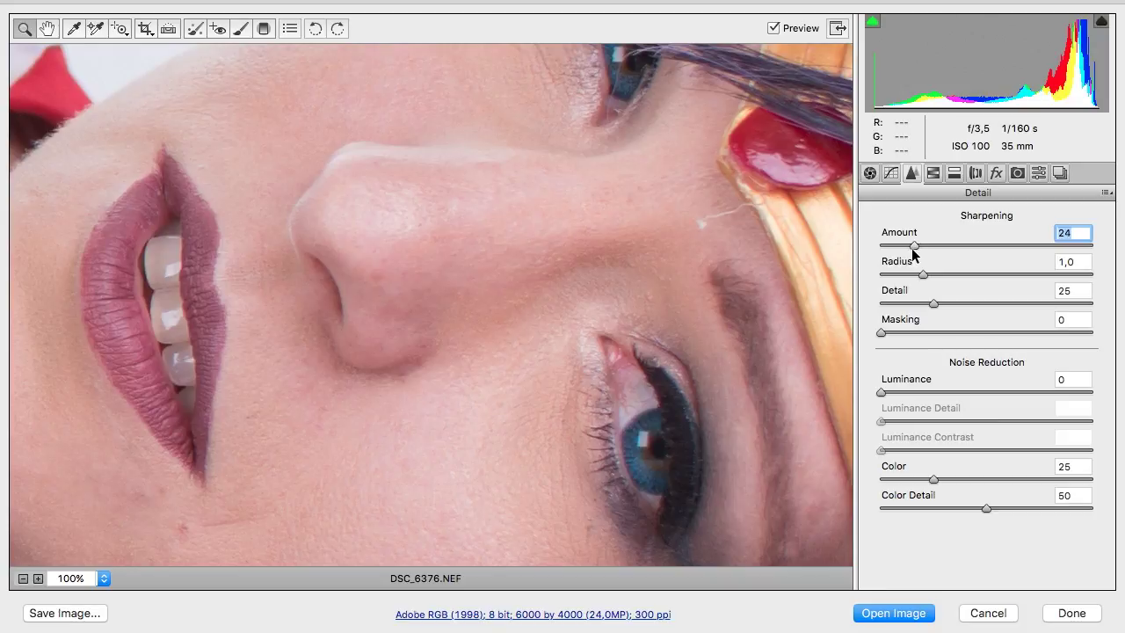
scroll(485, 384, "down", 5)
scroll(484, 384, "right", 4)
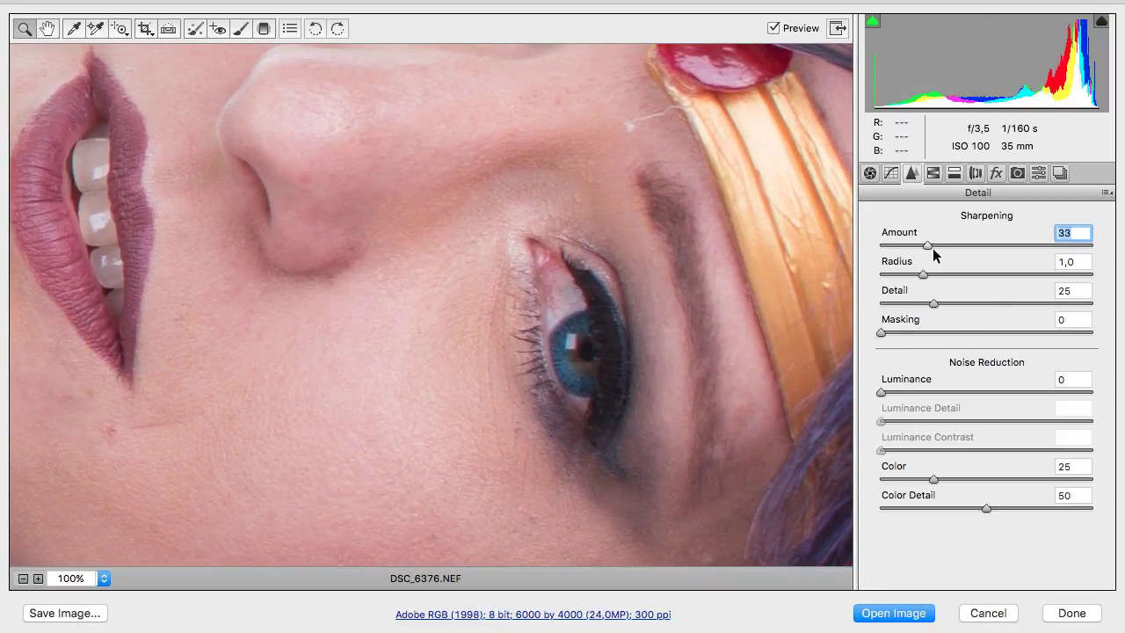
left_click_drag(924, 279, 935, 279)
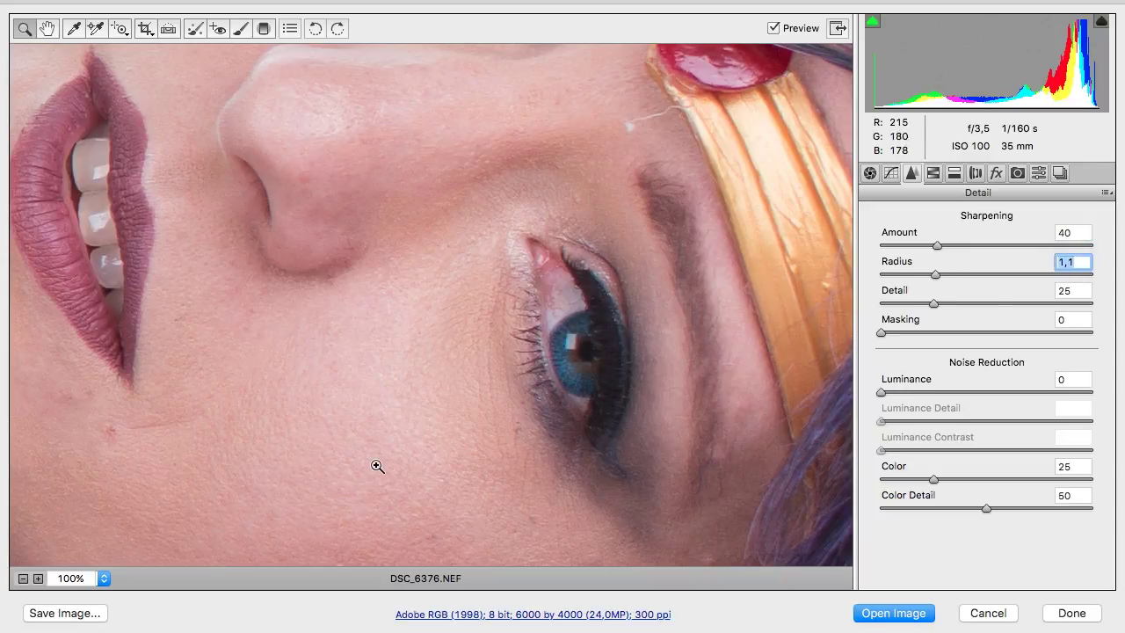
Inspect the sharpening on the lips, nose, eyes and gold tiara, and return to the full image view
scroll(374, 464, "up", 4)
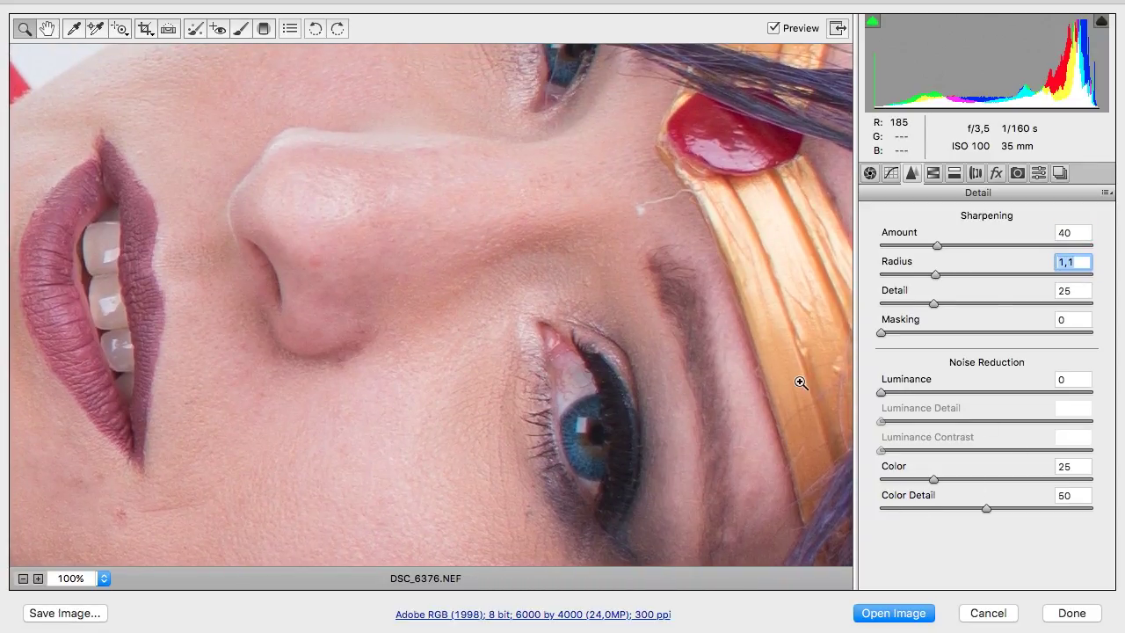
scroll(319, 336, "left", 8)
scroll(319, 337, "down", 3)
scroll(321, 342, "up", 10)
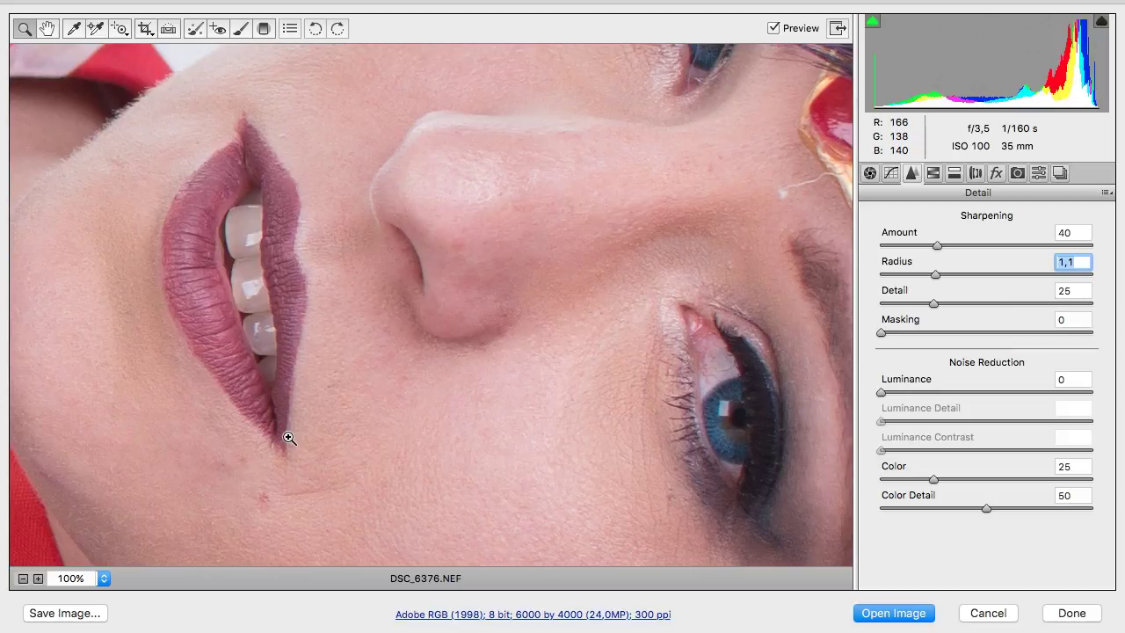
scroll(290, 434, "right", 5)
scroll(289, 437, "right", 8)
scroll(289, 437, "down", 12)
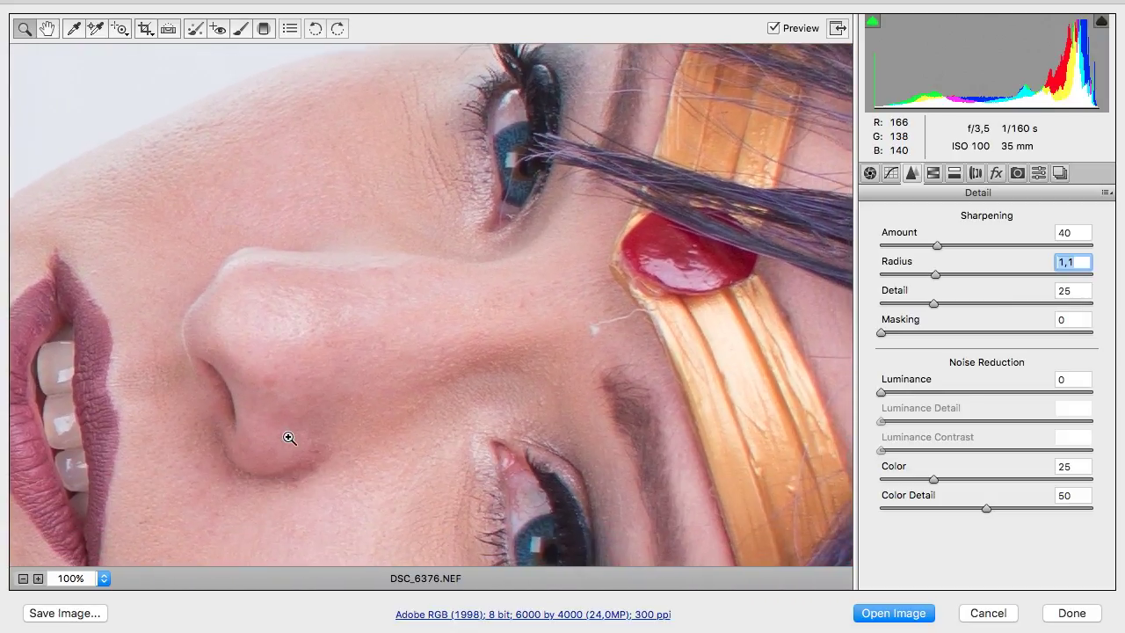
scroll(289, 437, "down", 4)
key("super+0")
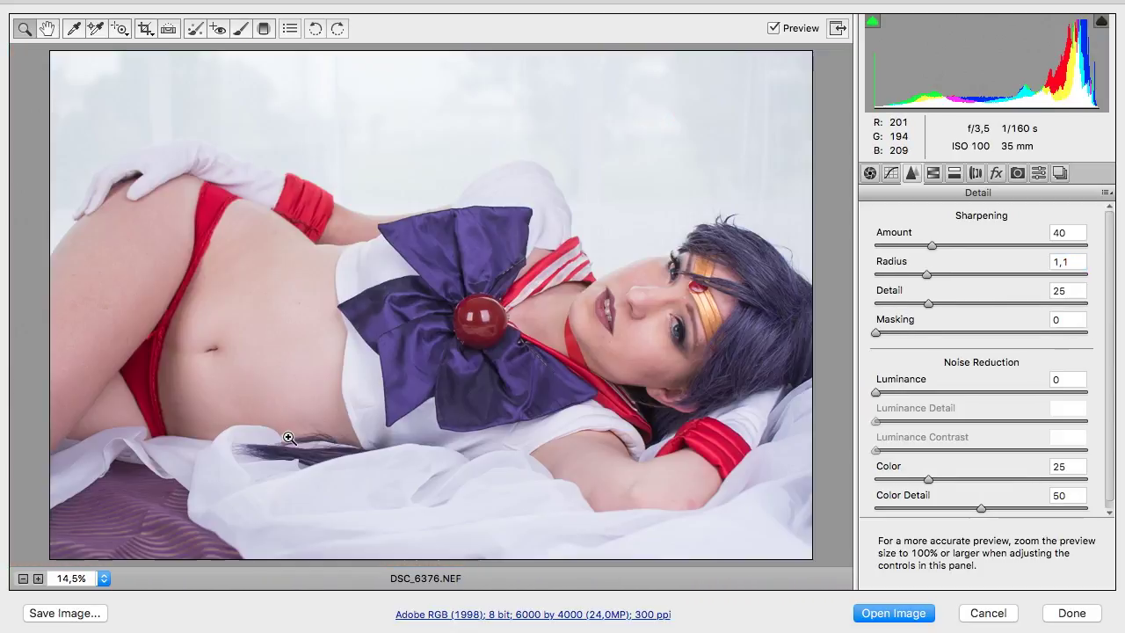
Convert the image to grayscale with Reds at +24 and Oranges at +7, and compare it with the colour version
left_click(934, 173)
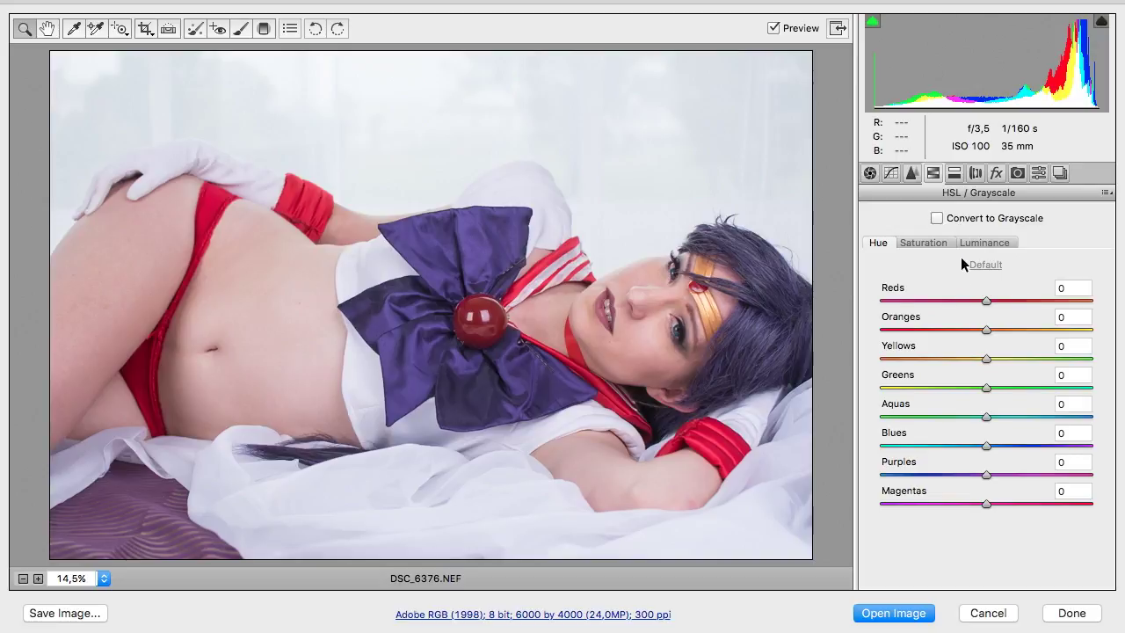
left_click(937, 218)
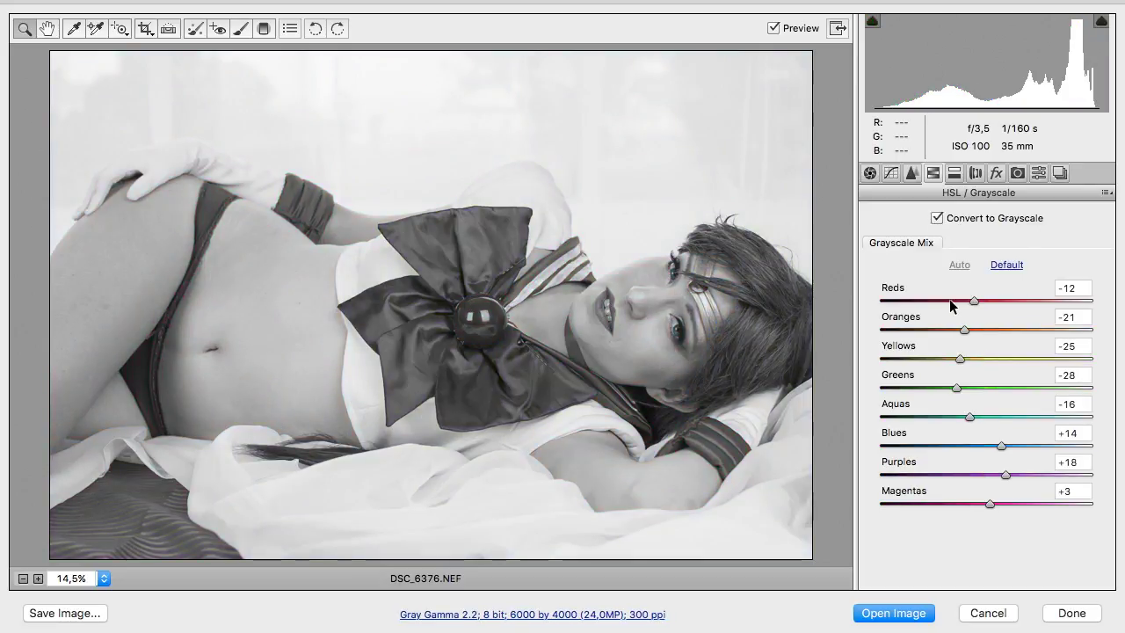
left_click_drag(973, 301, 996, 308)
left_click_drag(927, 316, 994, 330)
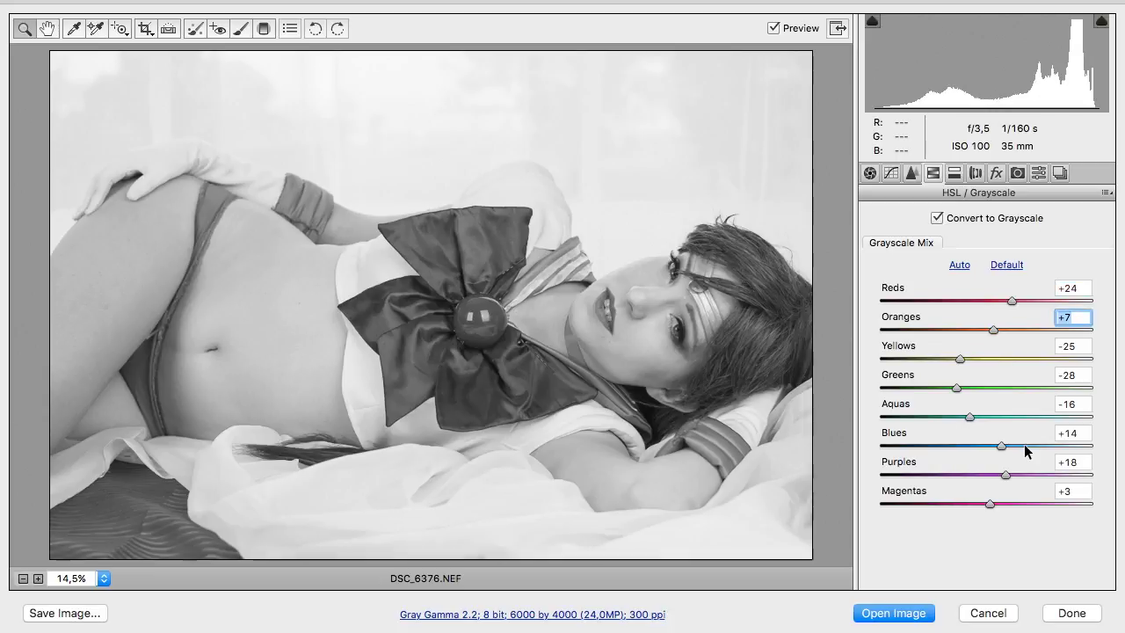
left_click(937, 219)
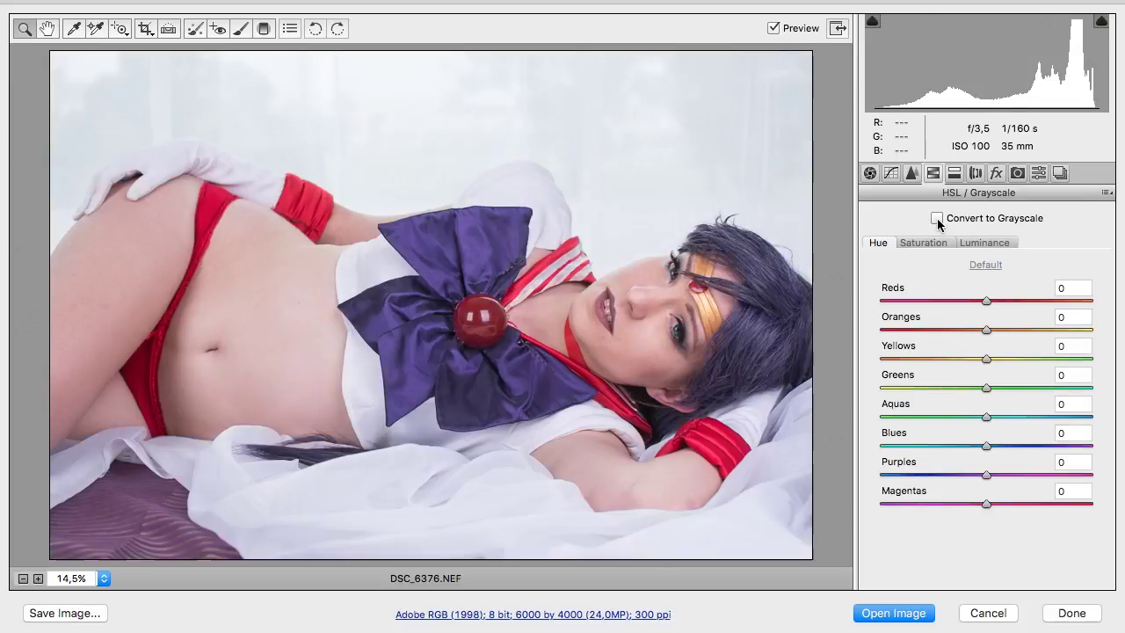
left_click(937, 219)
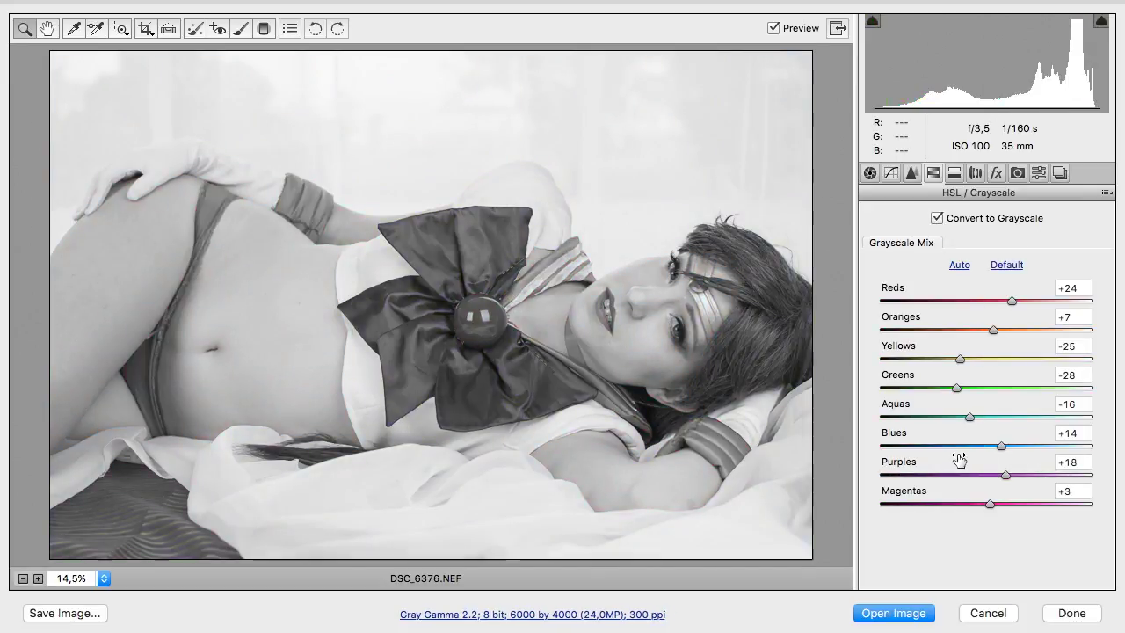
Try Aquas at -23 in the grayscale mix and restore the automatic mix
left_click_drag(969, 417, 962, 417)
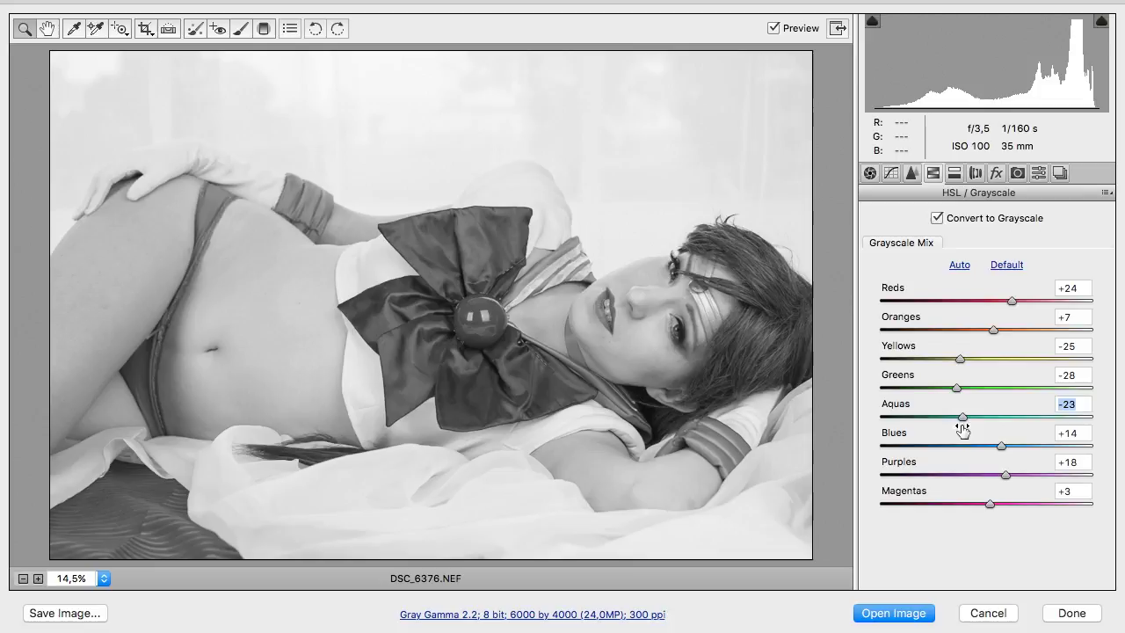
left_click(962, 267)
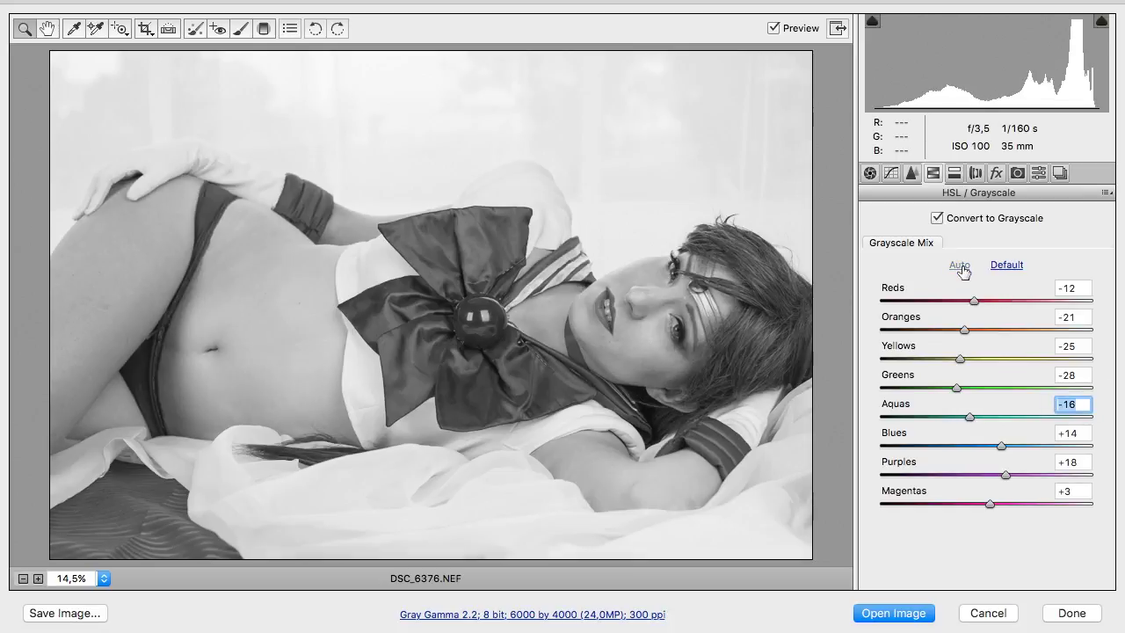
Reset the grayscale mix to its defaults and set Reds to +23, Greens to +42, Blues to +48 and Purples to +22
left_click(1007, 265)
mouse_move(985, 475)
left_mouse_down()
mouse_move(1034, 475)
mouse_move(987, 482)
mouse_move(999, 482)
left_mouse_up()
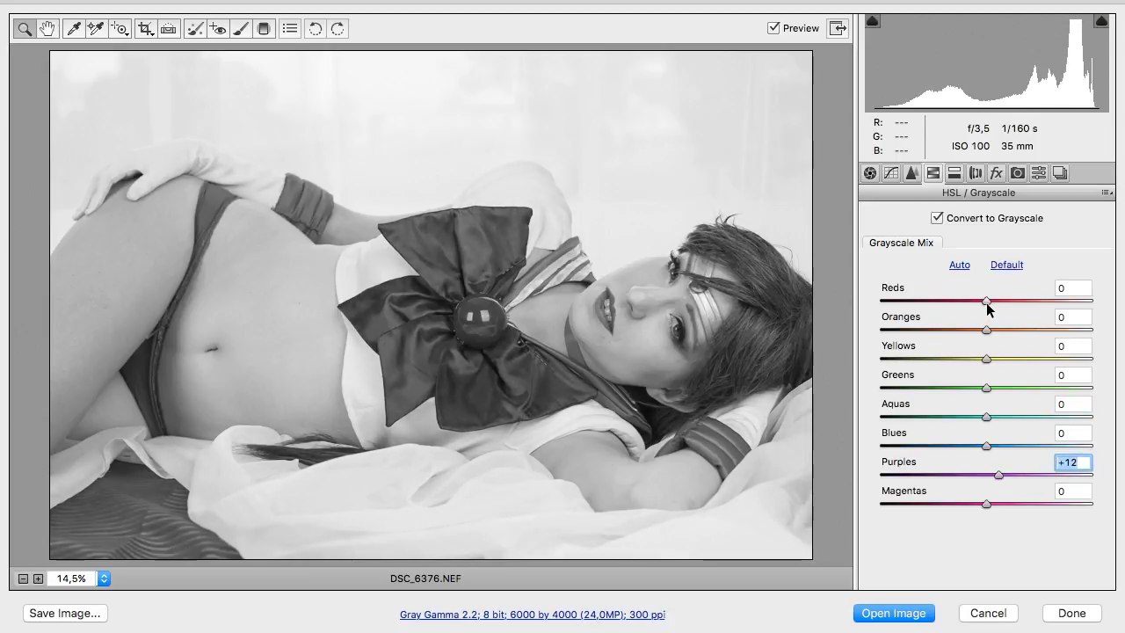
left_click_drag(1002, 303, 1012, 307)
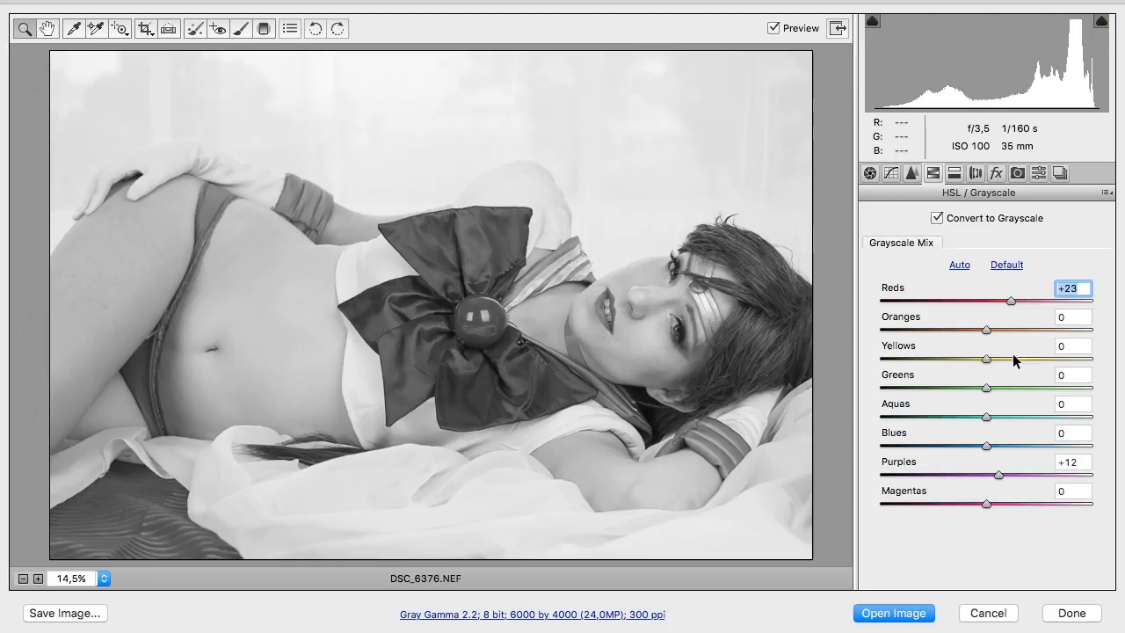
left_click_drag(987, 389, 1031, 393)
left_click_drag(988, 446, 1010, 477)
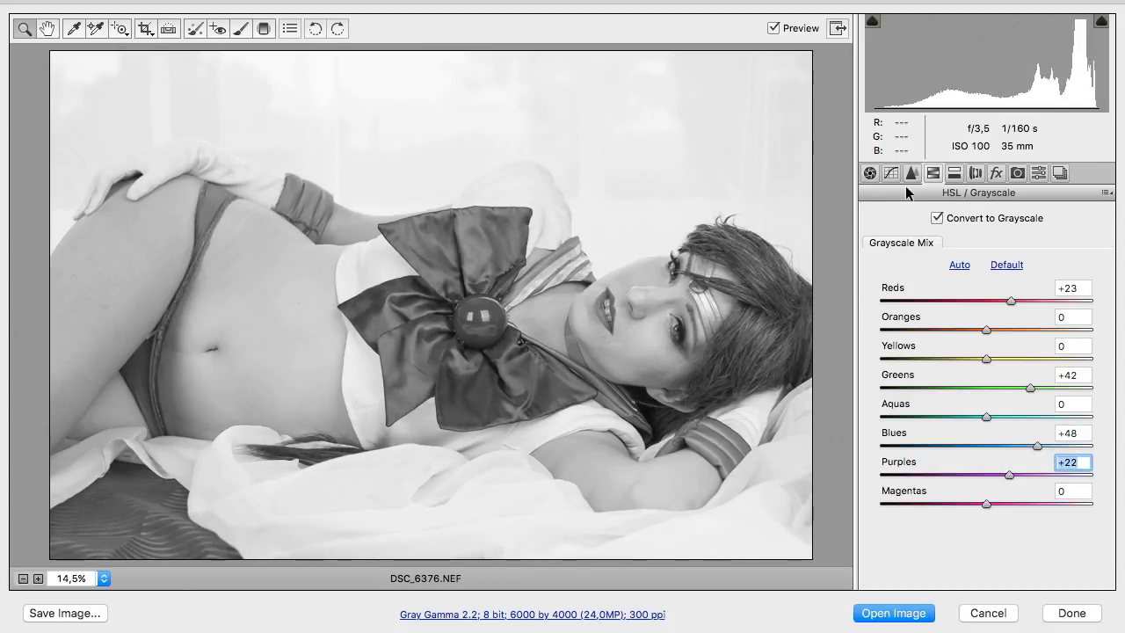
Turn off the grayscale conversion, and try changes to the HSL saturation and luminance, resetting both to their defaults
left_click(937, 218)
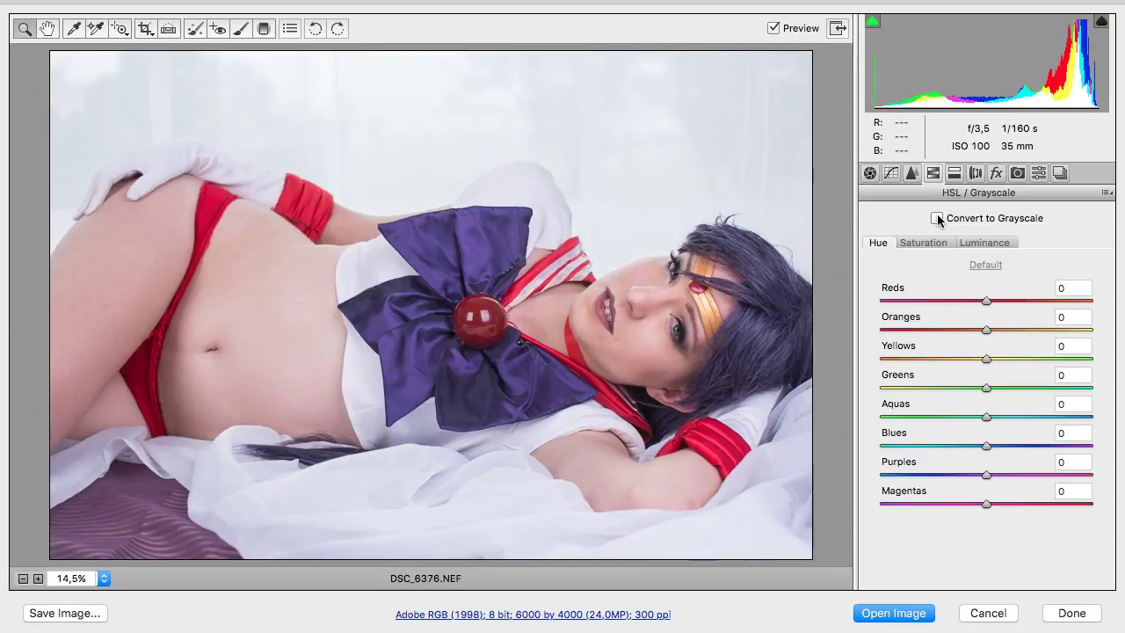
left_click(934, 241)
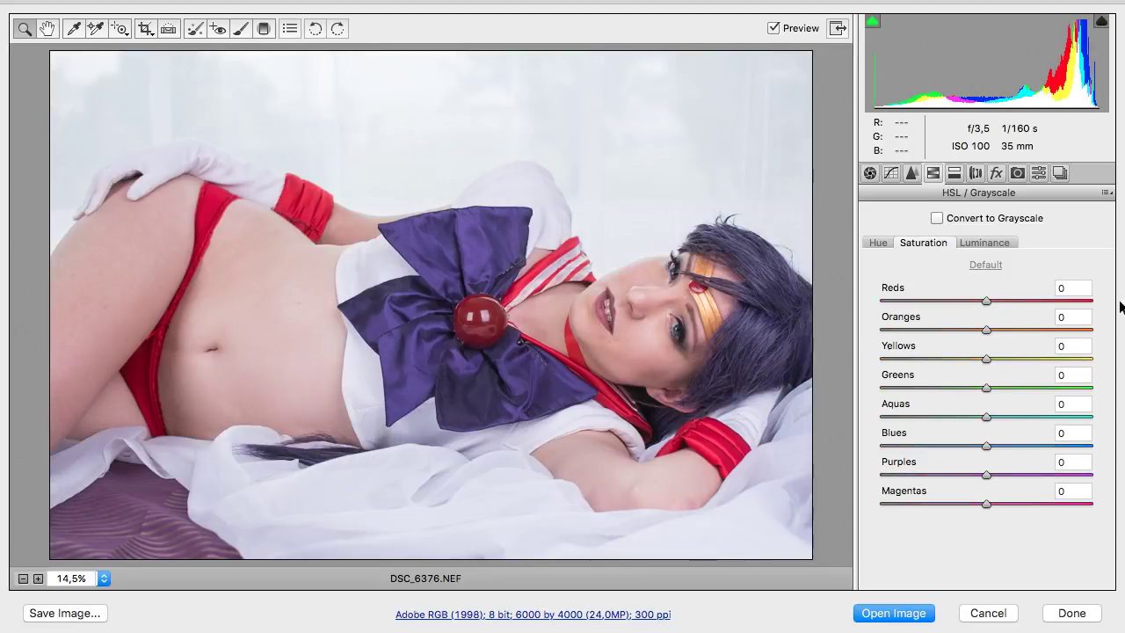
left_click_drag(1010, 301, 934, 334)
left_click(985, 243)
left_click(919, 242)
left_click(984, 264)
left_click(981, 245)
left_click(986, 265)
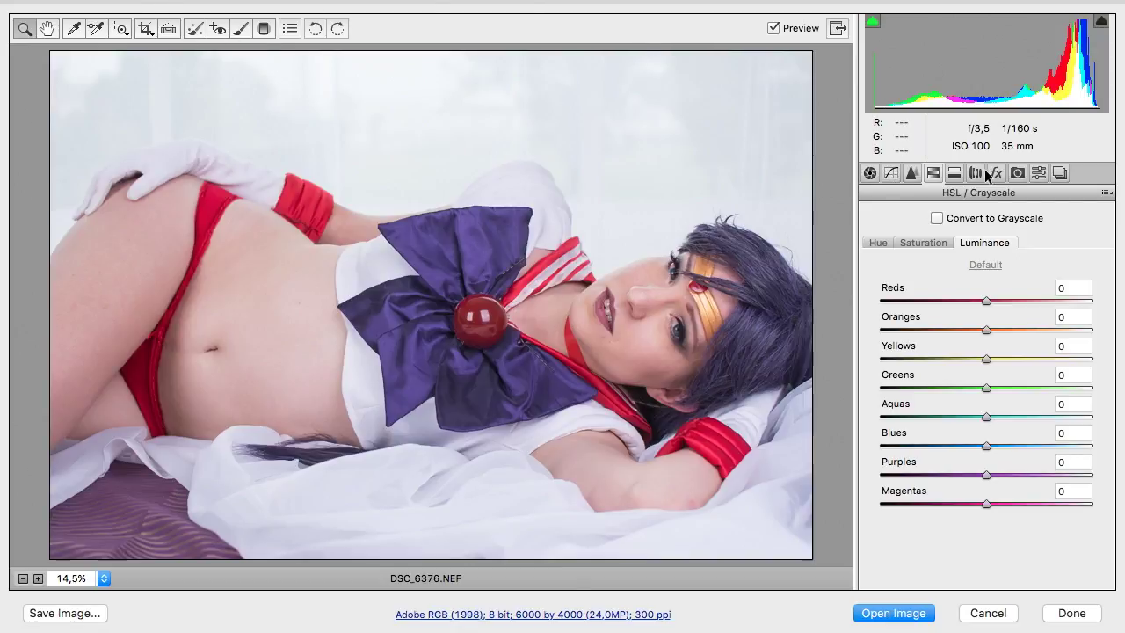
Try shifting the split-toning highlights hue, and undo the changes
left_click(957, 174)
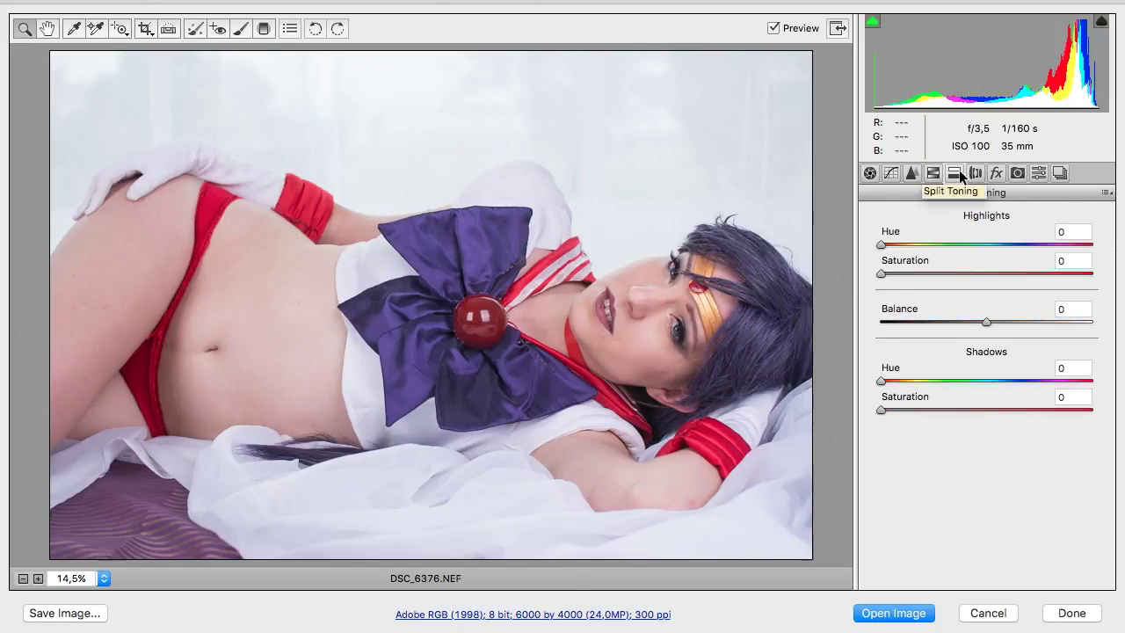
left_click_drag(883, 244, 1053, 274)
key("super+z")
key("super+z")
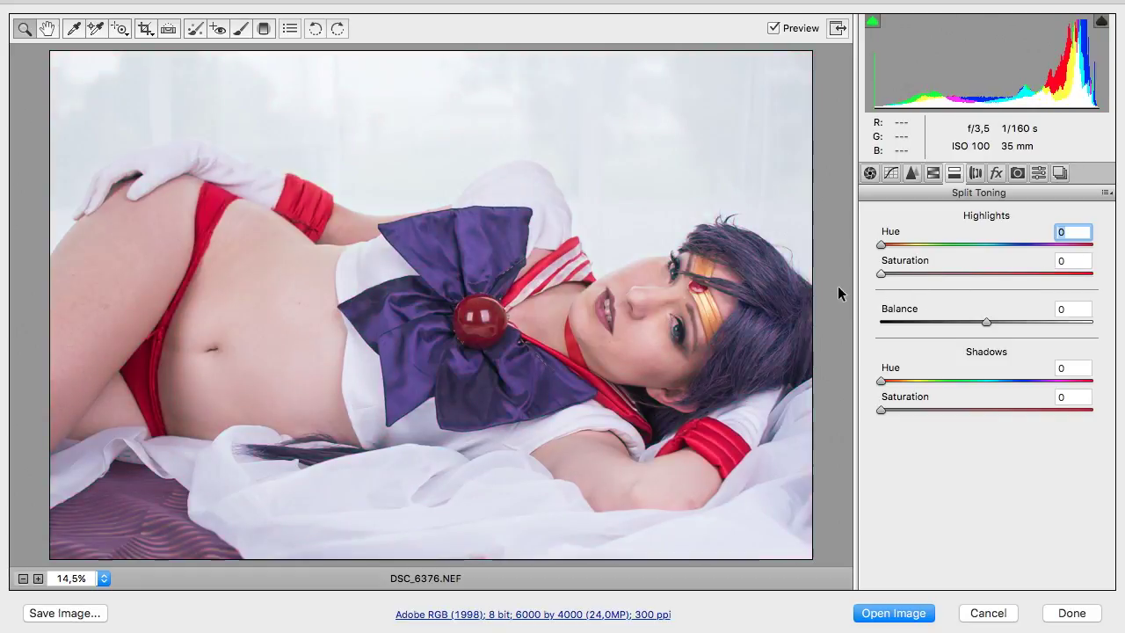
Try saturating the split-toning highlights at hue 150, undo the saturation, and set the highlights hue to 230 with the shadows hue at 0
left_click_drag(879, 244, 967, 252)
left_click_drag(886, 274, 964, 275)
key("super+z")
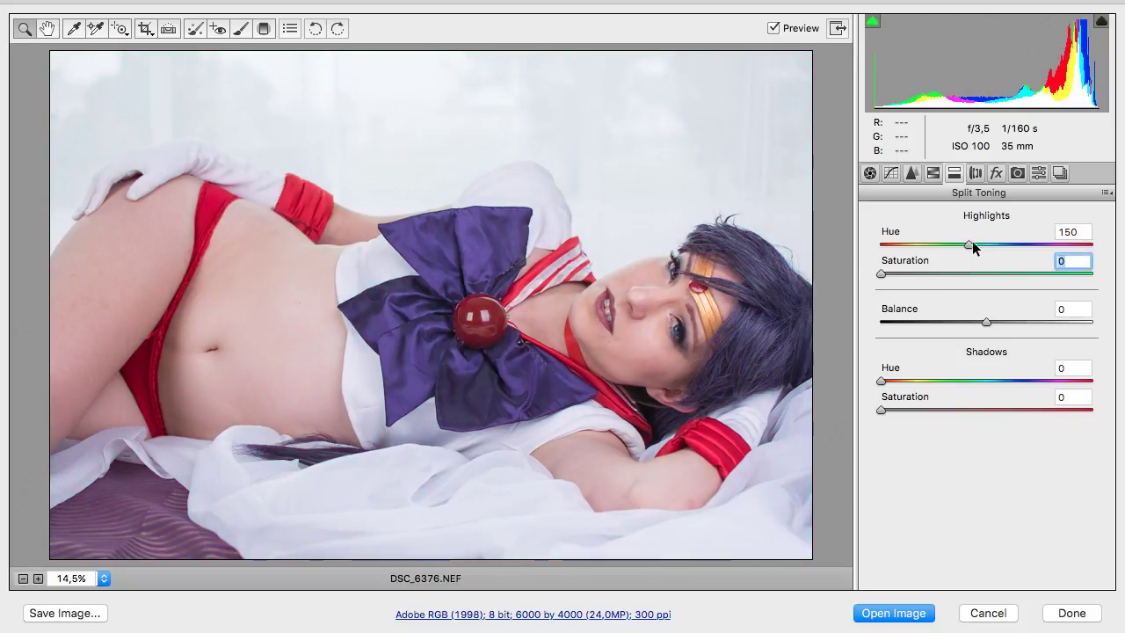
left_click_drag(972, 244, 1015, 245)
left_click_drag(883, 381, 853, 391)
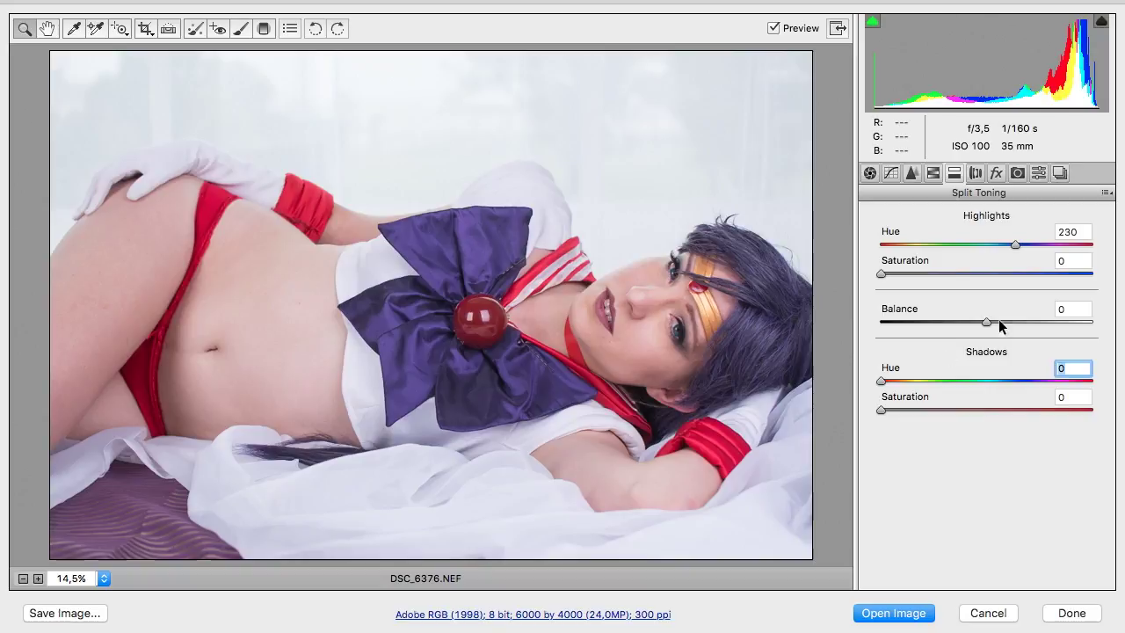
Compare the image repeatedly with and without the lens profile corrections, and leave the corrections disabled
left_click(979, 175)
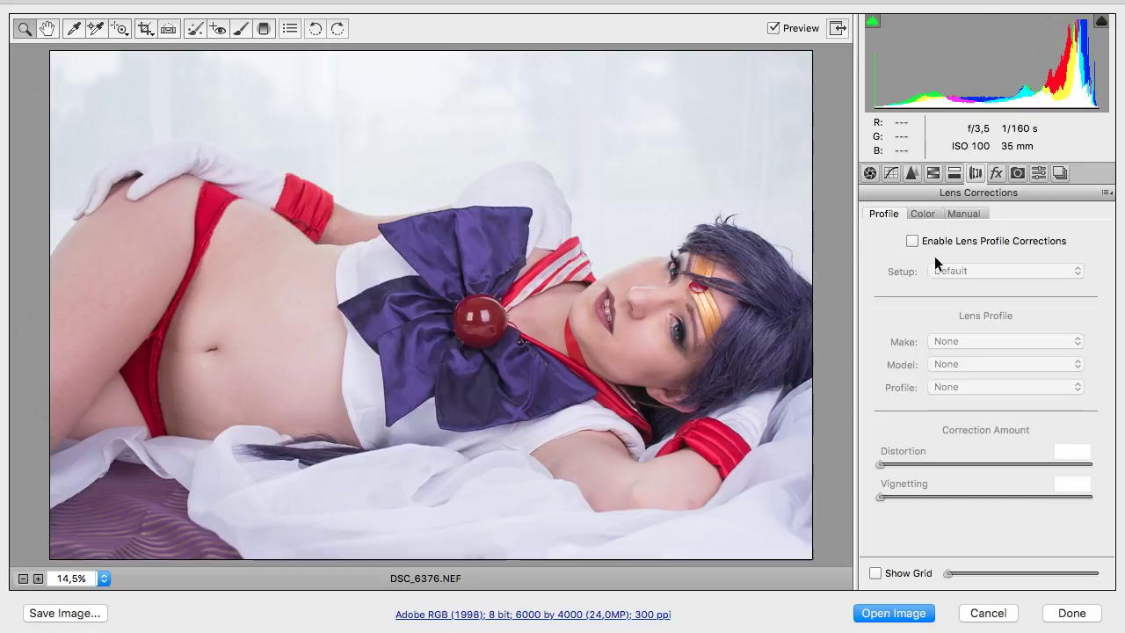
left_click(913, 240)
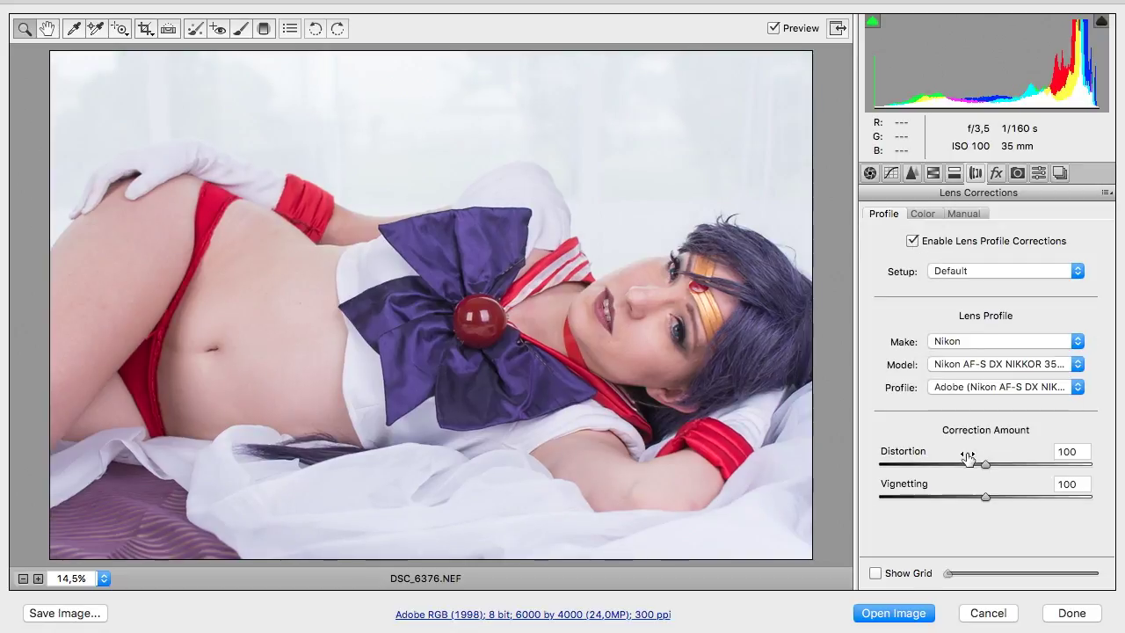
left_click(912, 241)
left_click(912, 241)
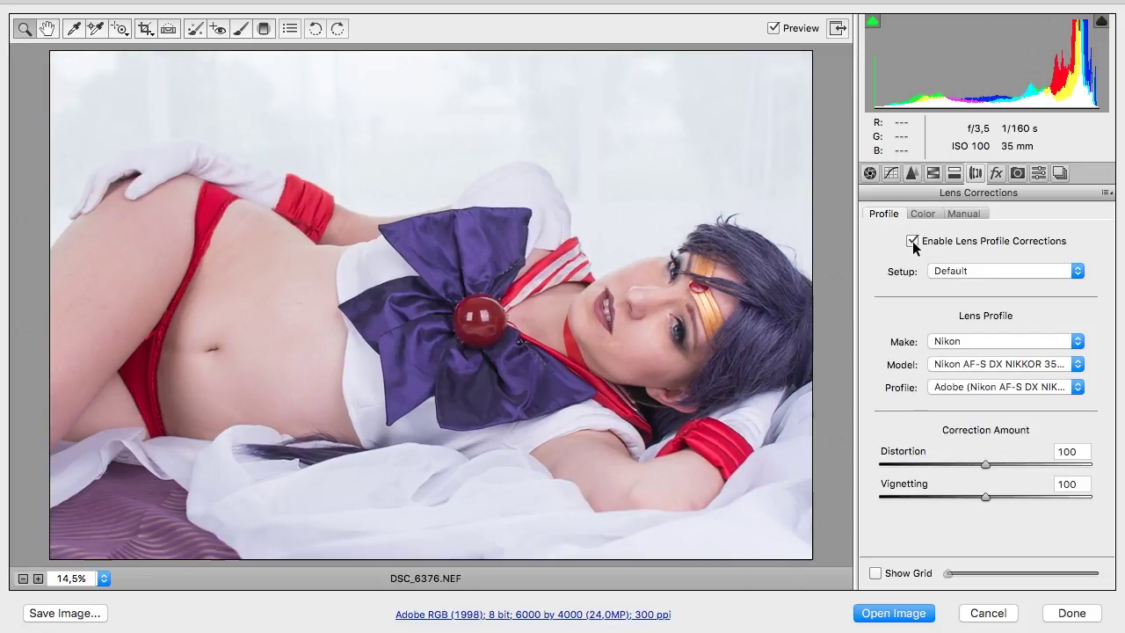
left_click(913, 241)
left_click(912, 241)
left_click(912, 240)
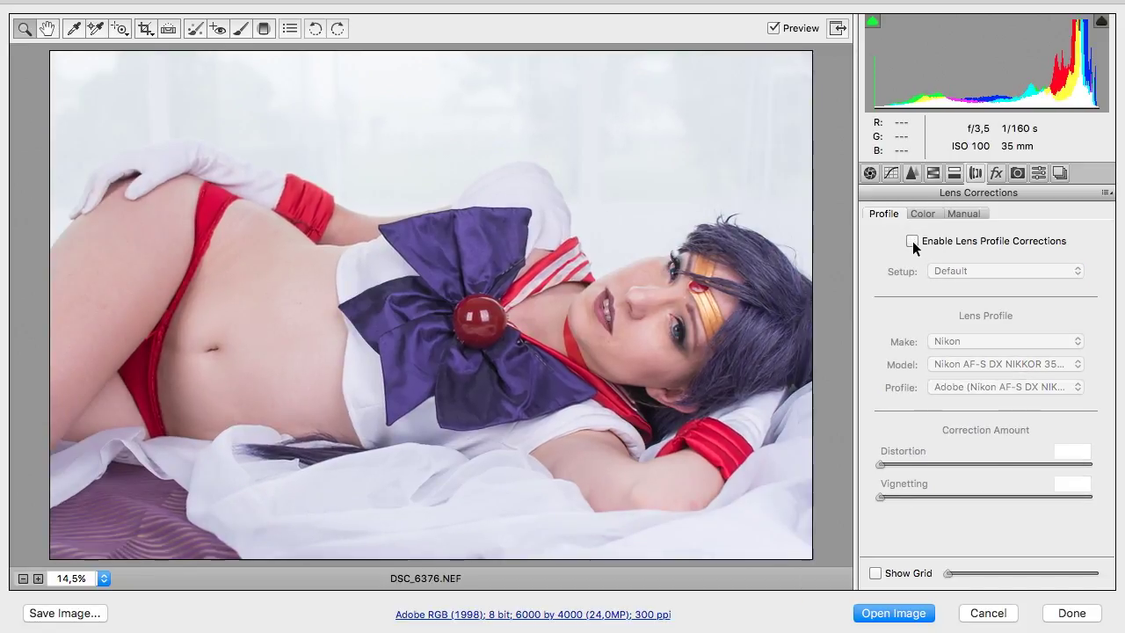
left_click(912, 241)
left_click(912, 241)
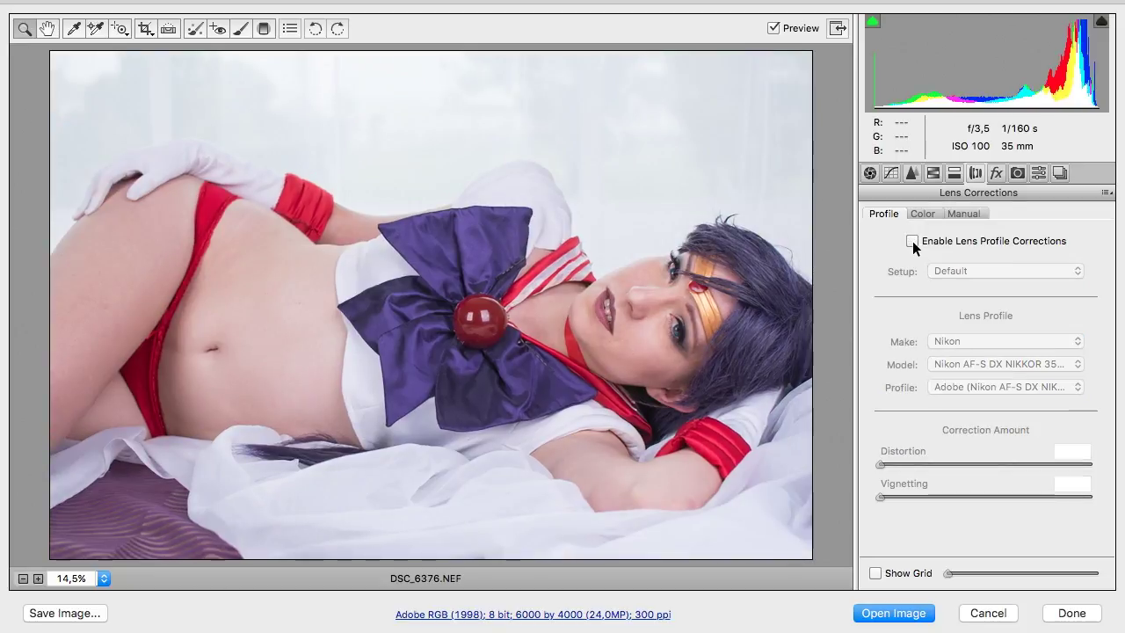
left_click(912, 241)
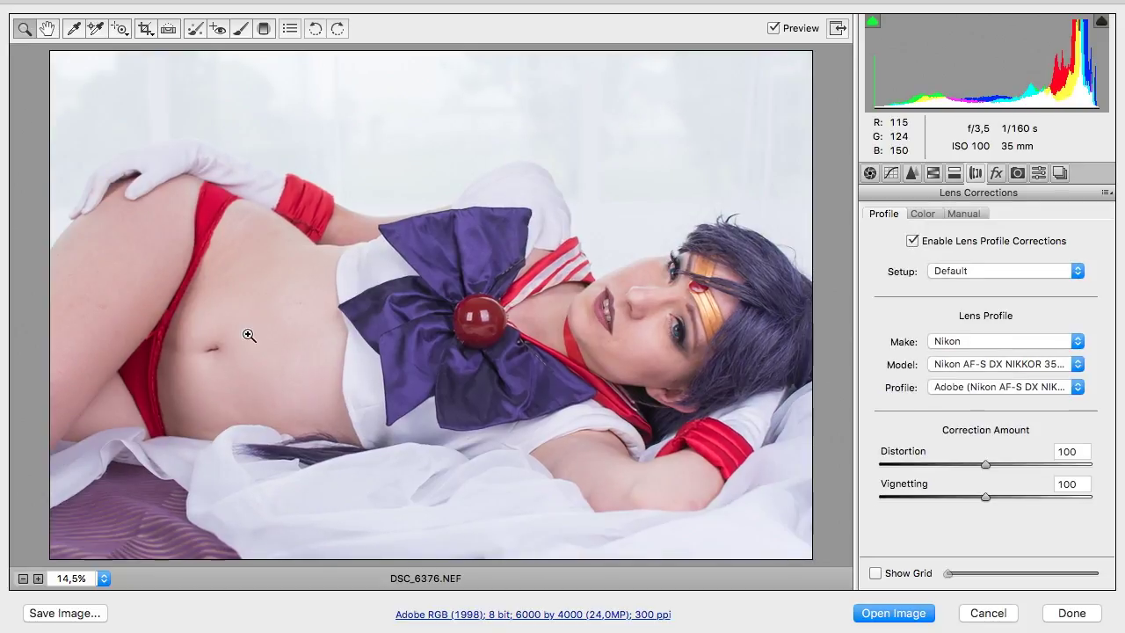
left_click(912, 241)
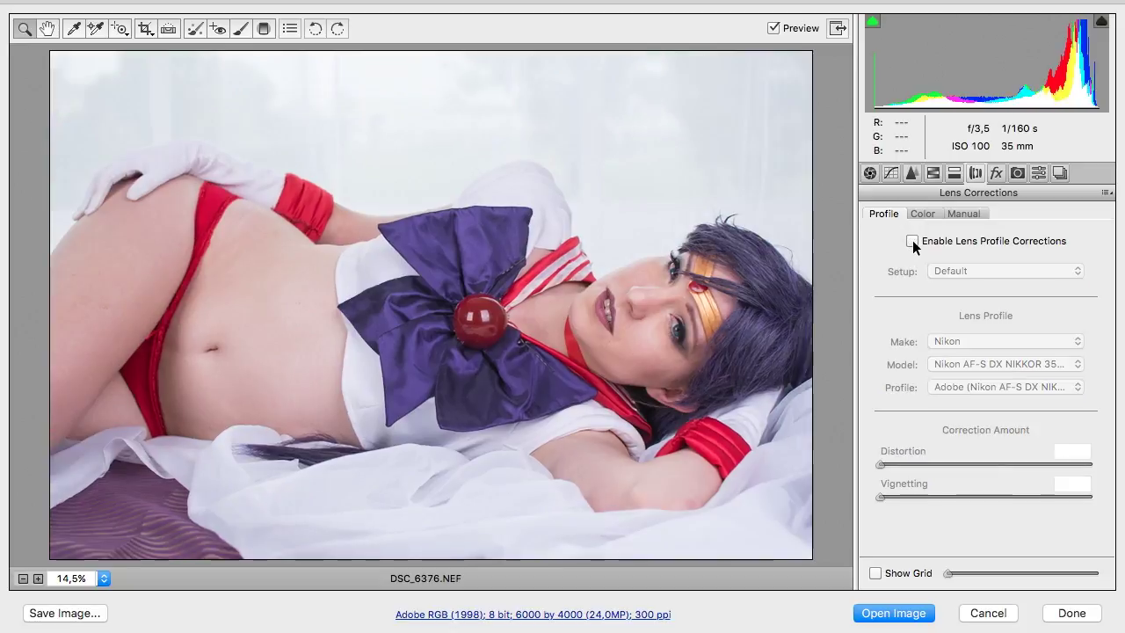
left_click(912, 241)
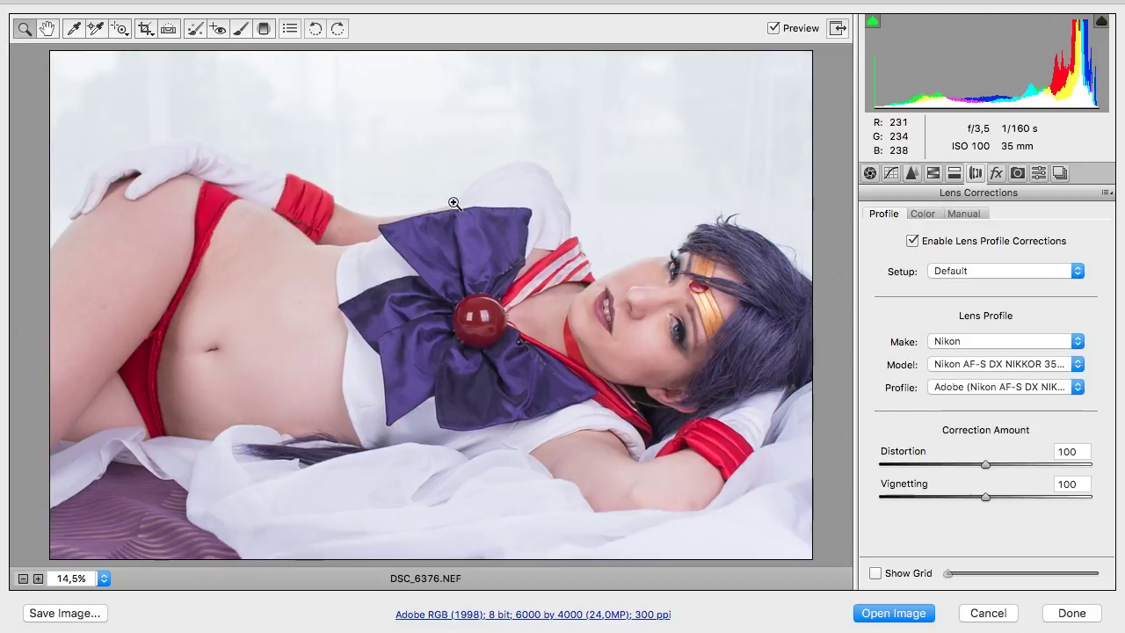
left_click(912, 241)
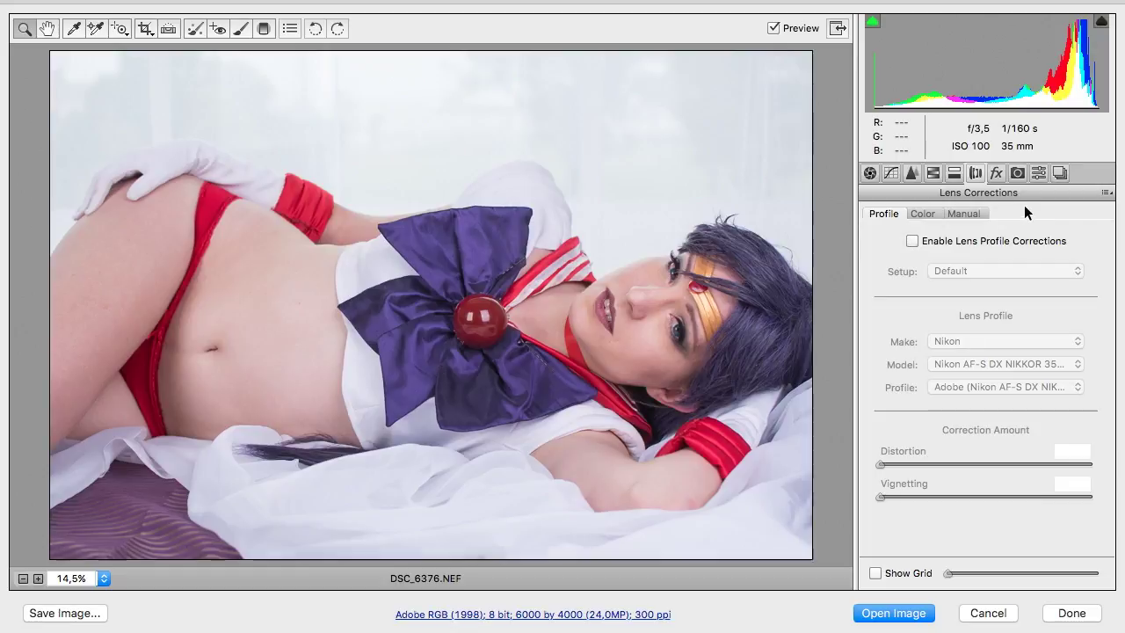
Set the defringe green hue range to 39 / 57 in the lens colour corrections
left_click(919, 213)
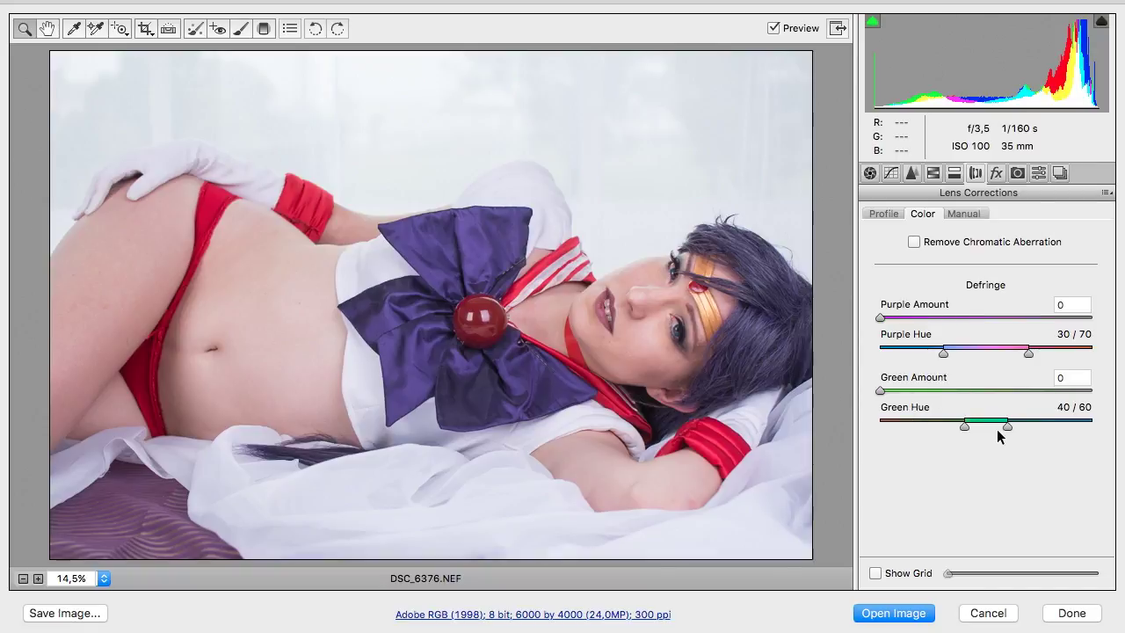
left_click_drag(1008, 428, 999, 430)
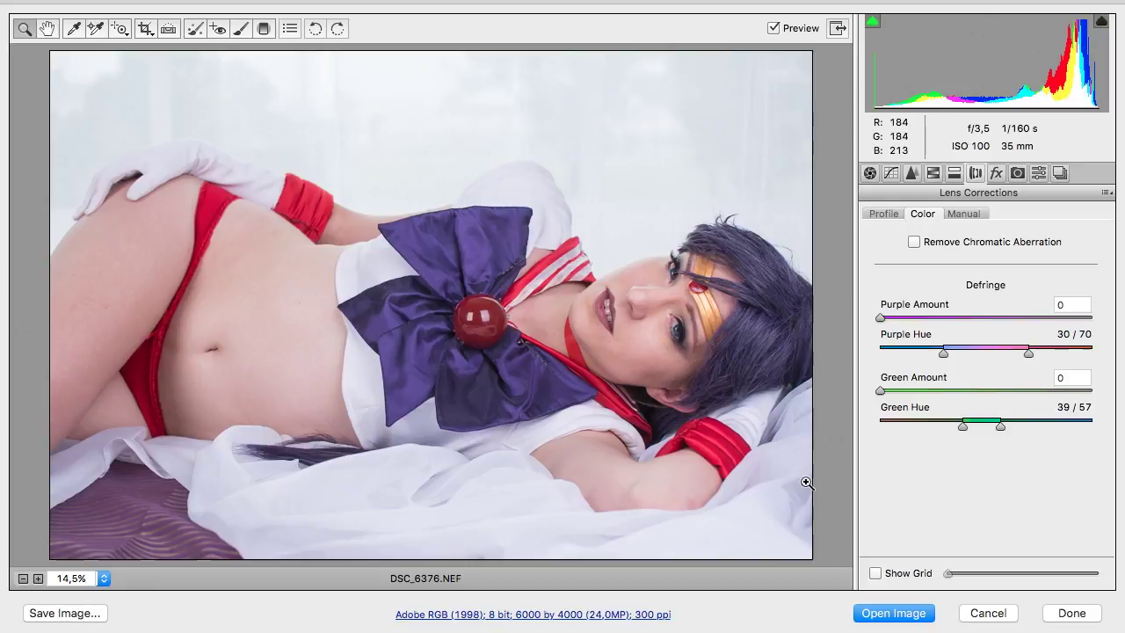
left_click(1000, 180)
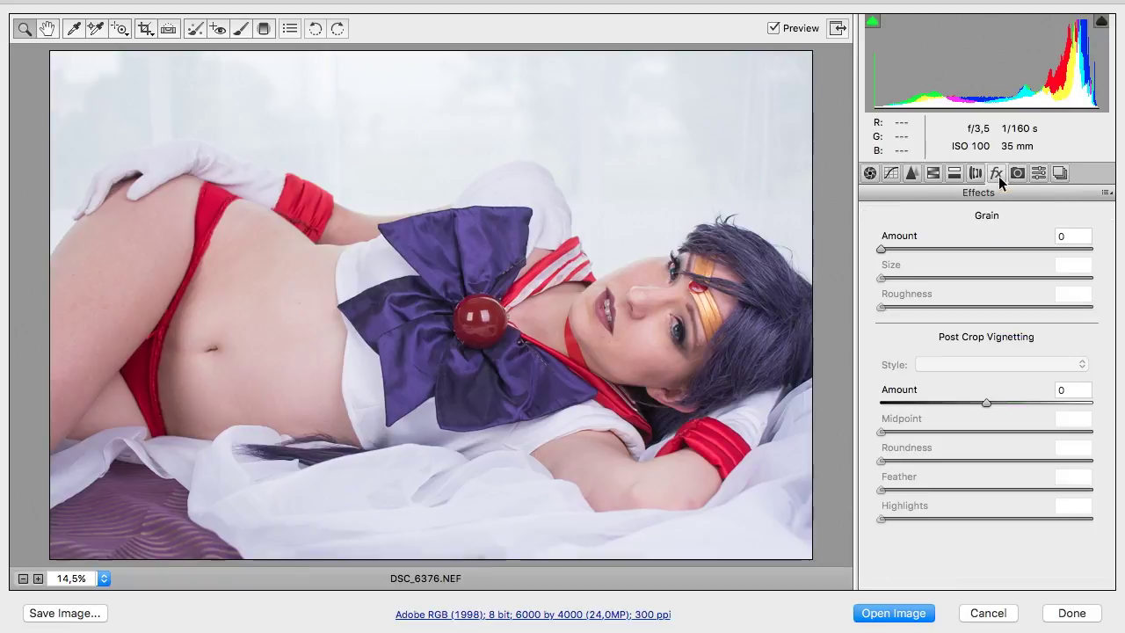
Try a manual lens distortion transform, and reset the distortion to 0
left_click(981, 176)
left_click(967, 215)
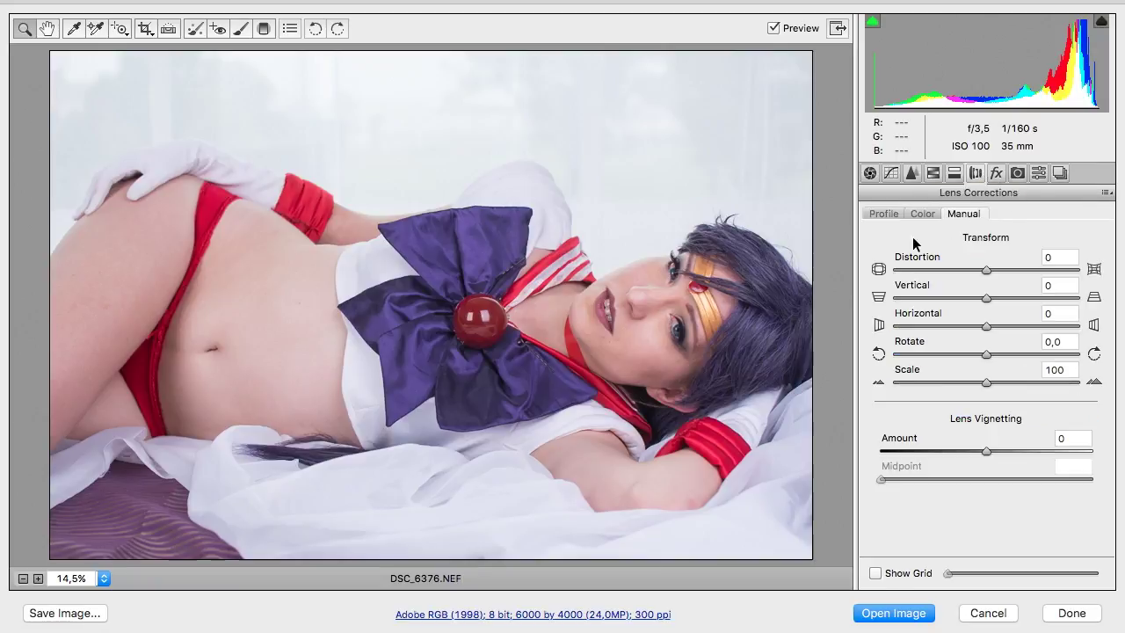
mouse_move(991, 275)
left_mouse_down()
mouse_move(1019, 269)
mouse_move(975, 275)
mouse_move(987, 275)
left_mouse_up()
double_click(987, 274)
Enable the lens profile corrections, look through the available Nikon lens models without changing the selection, and disable the corrections
left_click(884, 214)
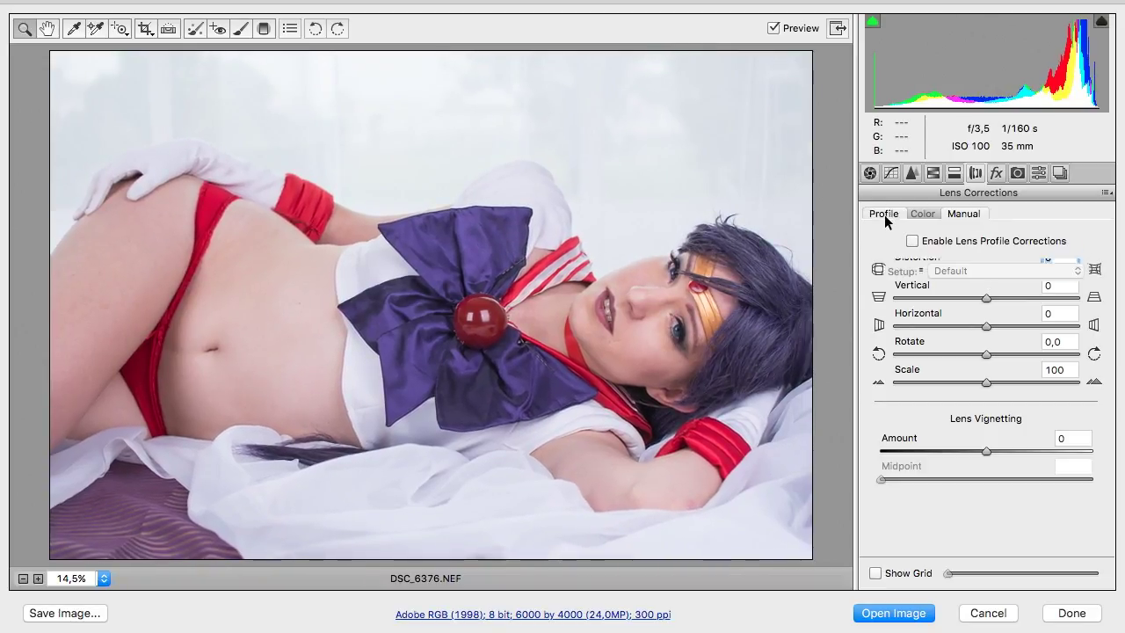
left_click(912, 241)
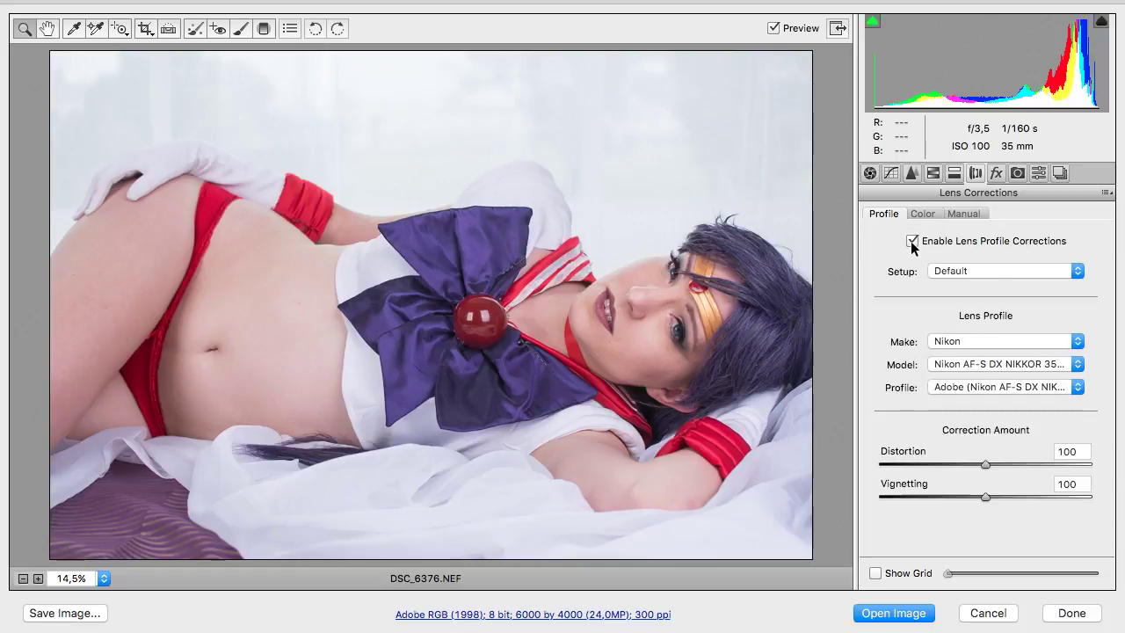
left_click(1017, 364)
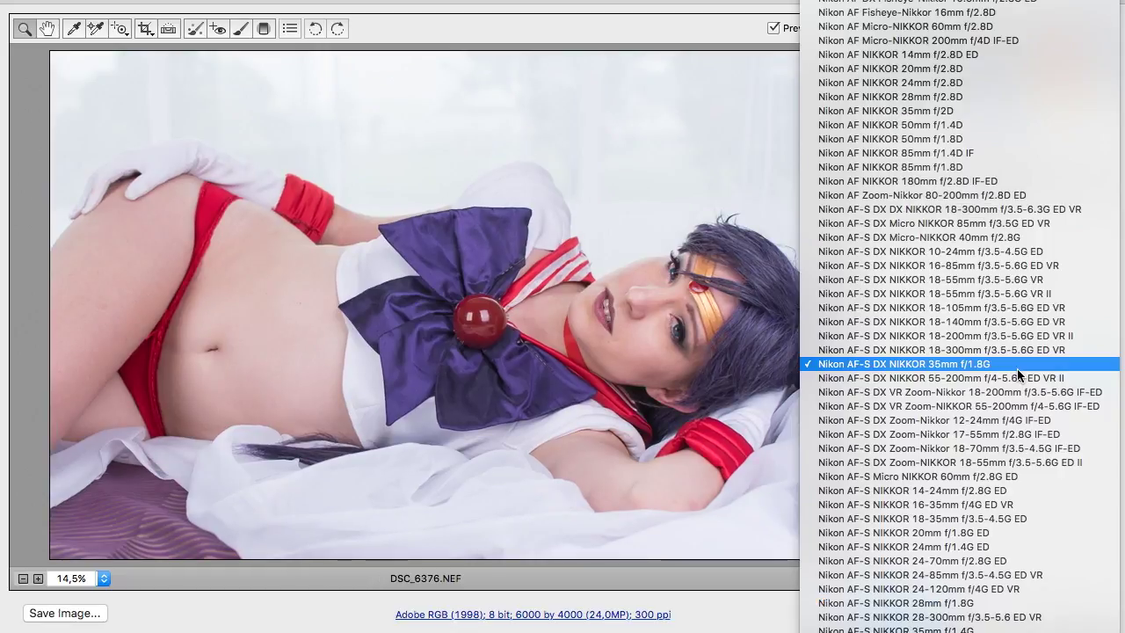
scroll(975, 498, "down", 10)
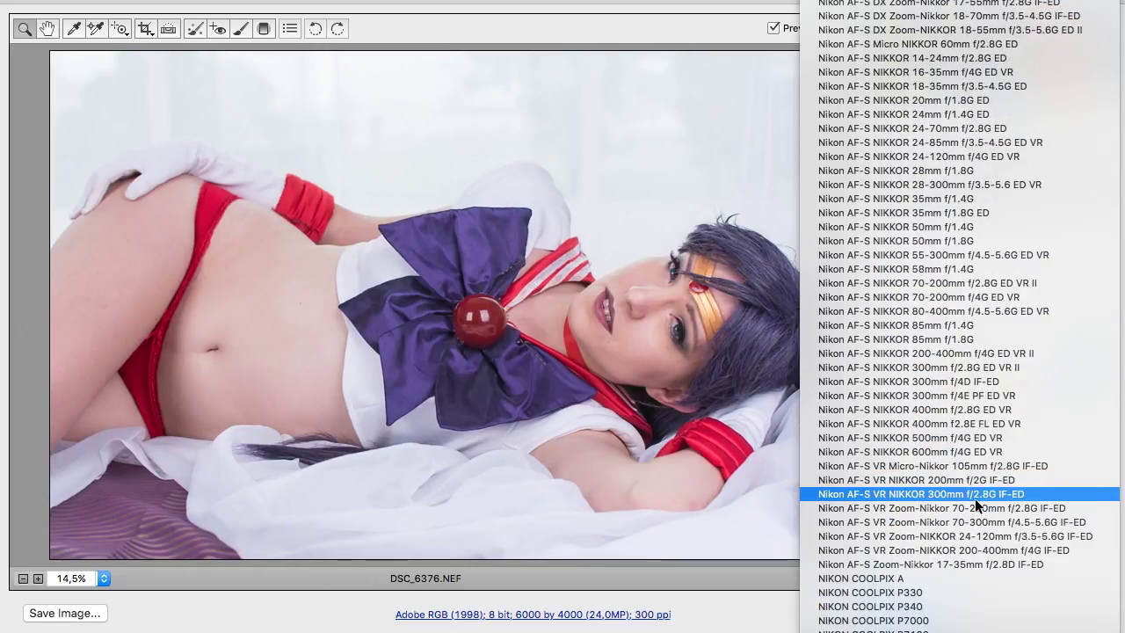
scroll(974, 499, "up", 10)
left_click(664, 555)
left_click(969, 459)
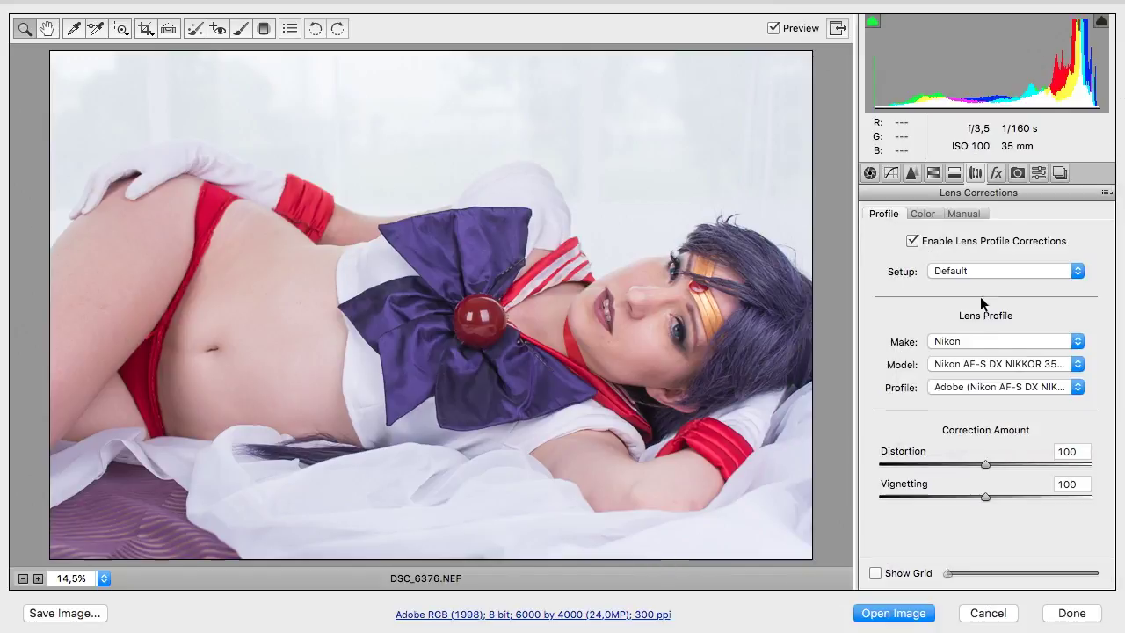
left_click(913, 240)
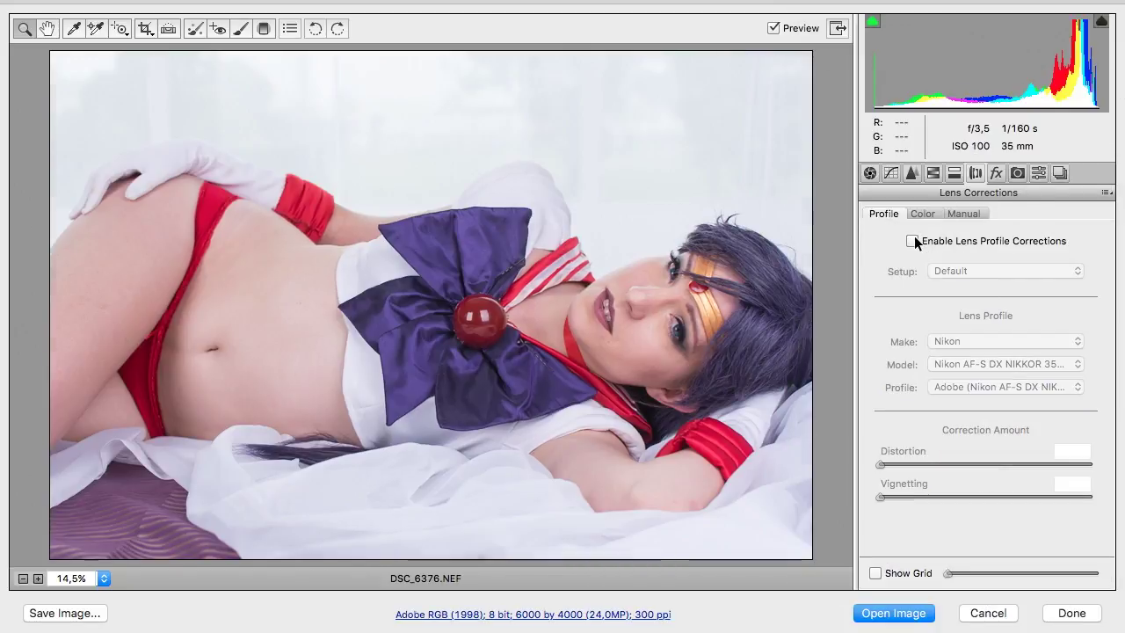
Try adding grain to the image, and return the grain amount to 0
left_click(998, 174)
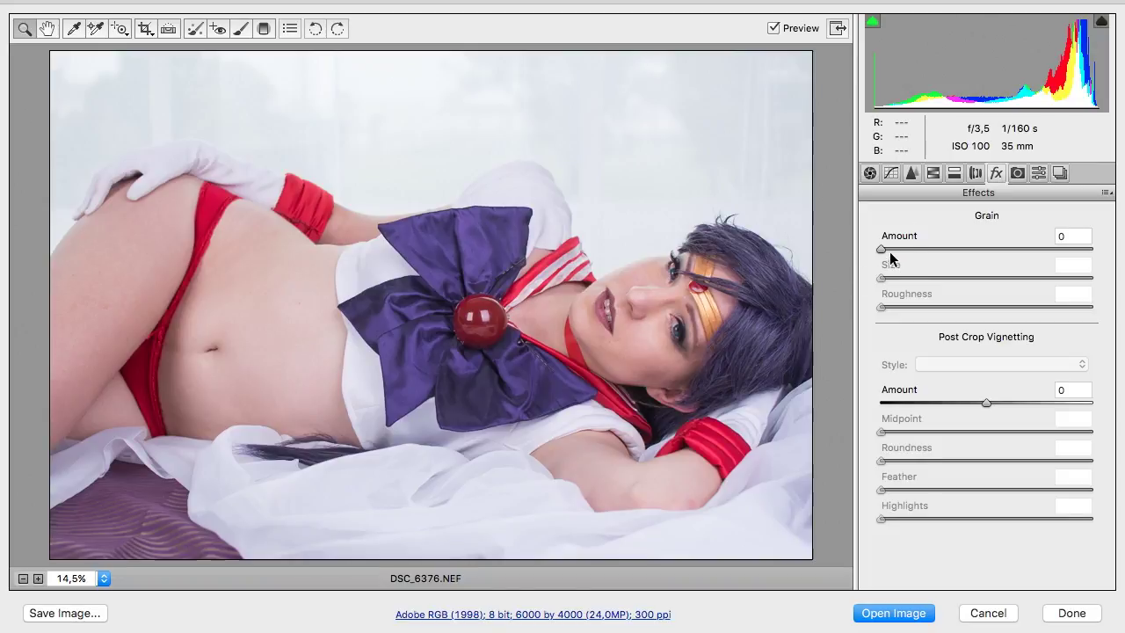
left_click_drag(882, 250, 1017, 248)
left_click_drag(914, 250, 756, 244)
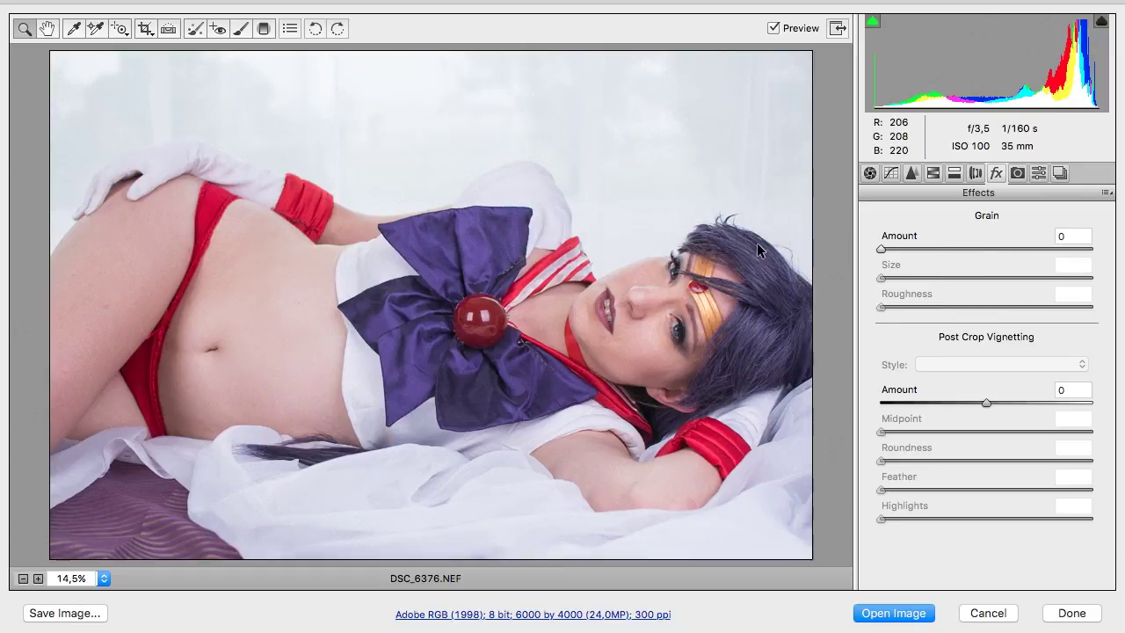
Try a +8 post-crop vignette with the Color Priority and Highlight Priority styles, and return its amount to 0
mouse_move(985, 403)
left_mouse_down()
mouse_move(919, 414)
mouse_move(938, 410)
mouse_move(924, 402)
mouse_move(946, 403)
mouse_move(924, 413)
mouse_move(1013, 406)
mouse_move(917, 410)
mouse_move(1037, 410)
mouse_move(985, 424)
mouse_move(994, 414)
left_mouse_up()
left_click(978, 370)
left_click(978, 378)
left_click(967, 362)
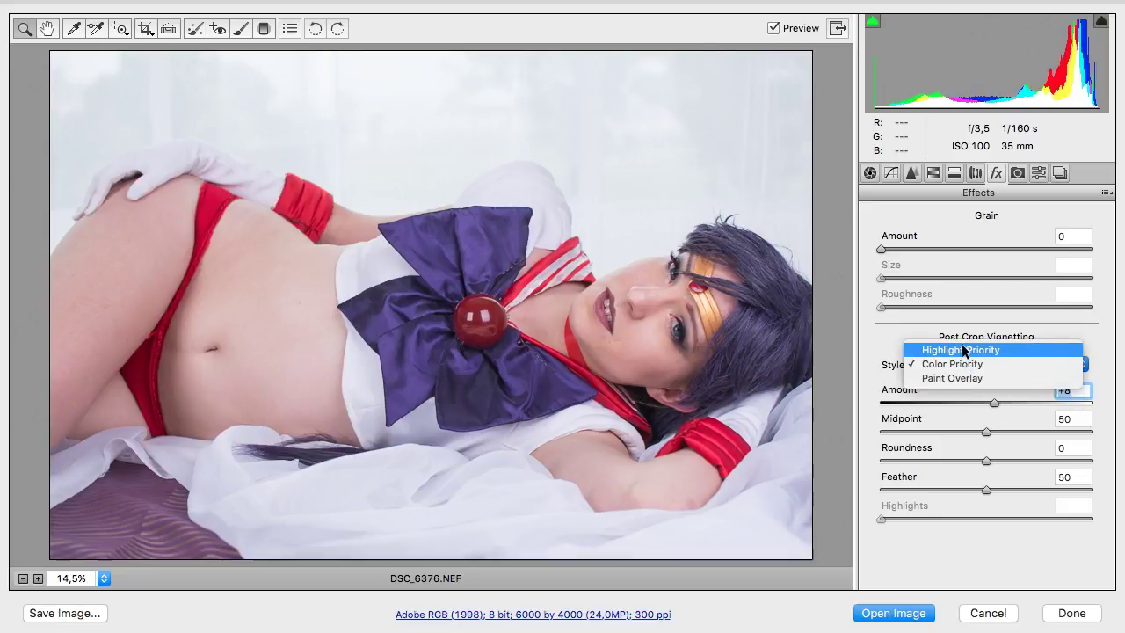
left_click(959, 349)
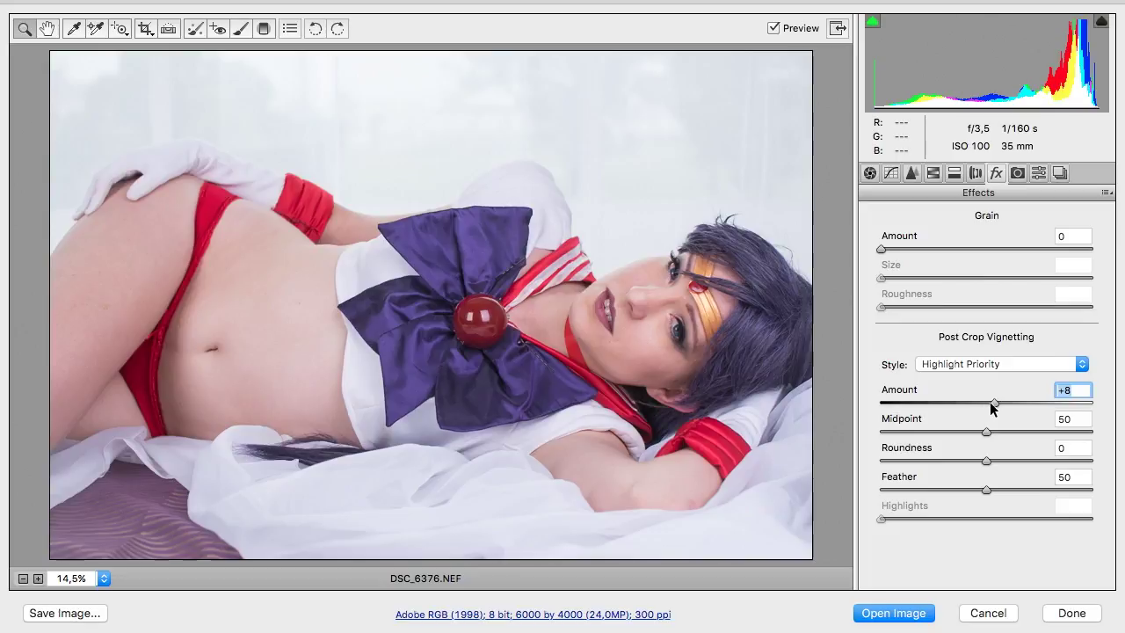
left_click_drag(989, 409, 984, 409)
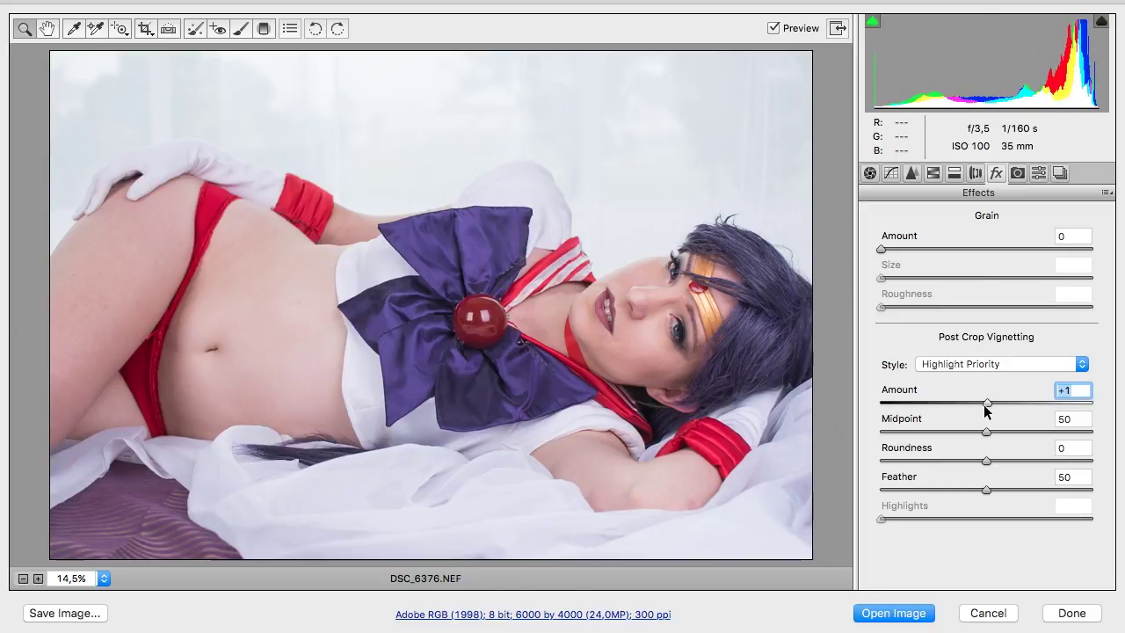
type("0")
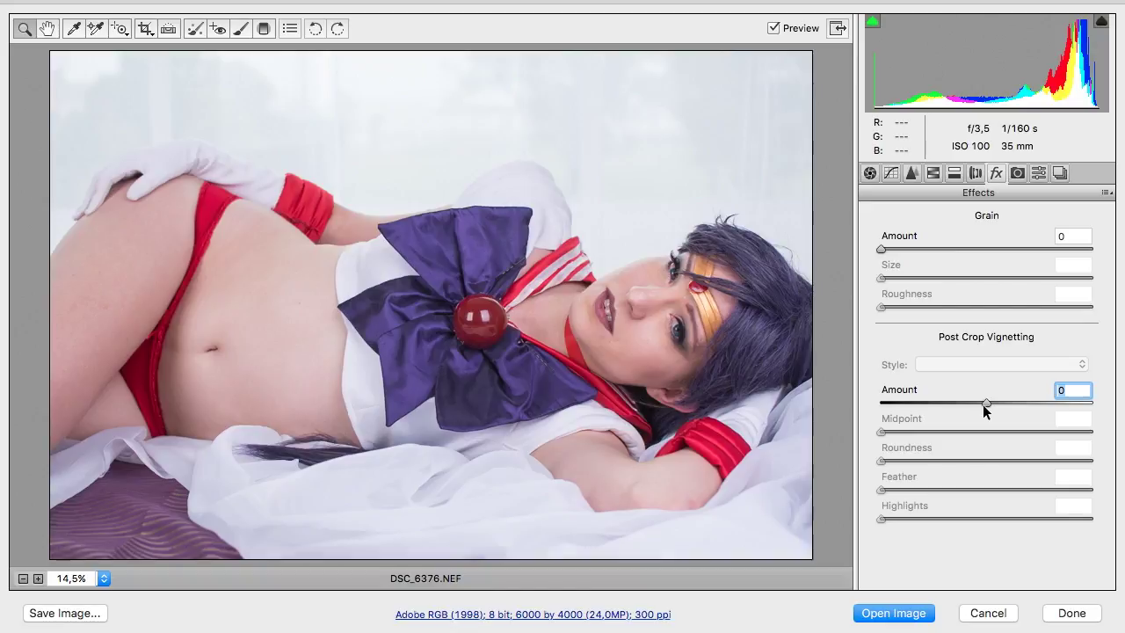
Try shifting the blue primary hue to -1 in the camera calibration, and return it to 0
left_click(1018, 172)
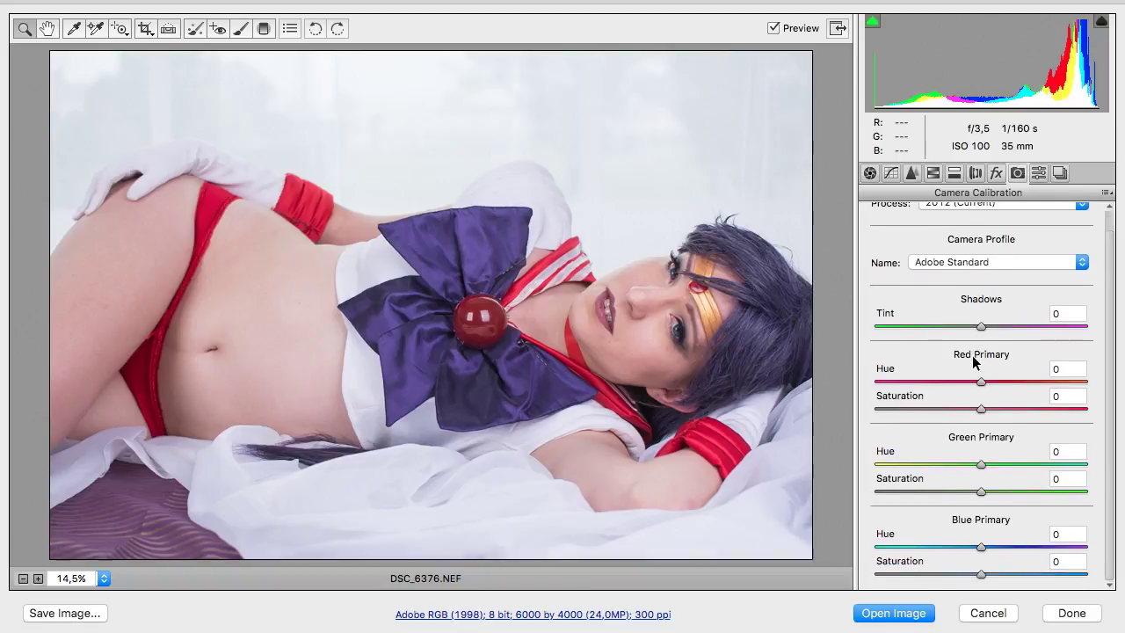
mouse_move(990, 547)
left_mouse_down()
mouse_move(1029, 547)
mouse_move(975, 559)
left_mouse_up()
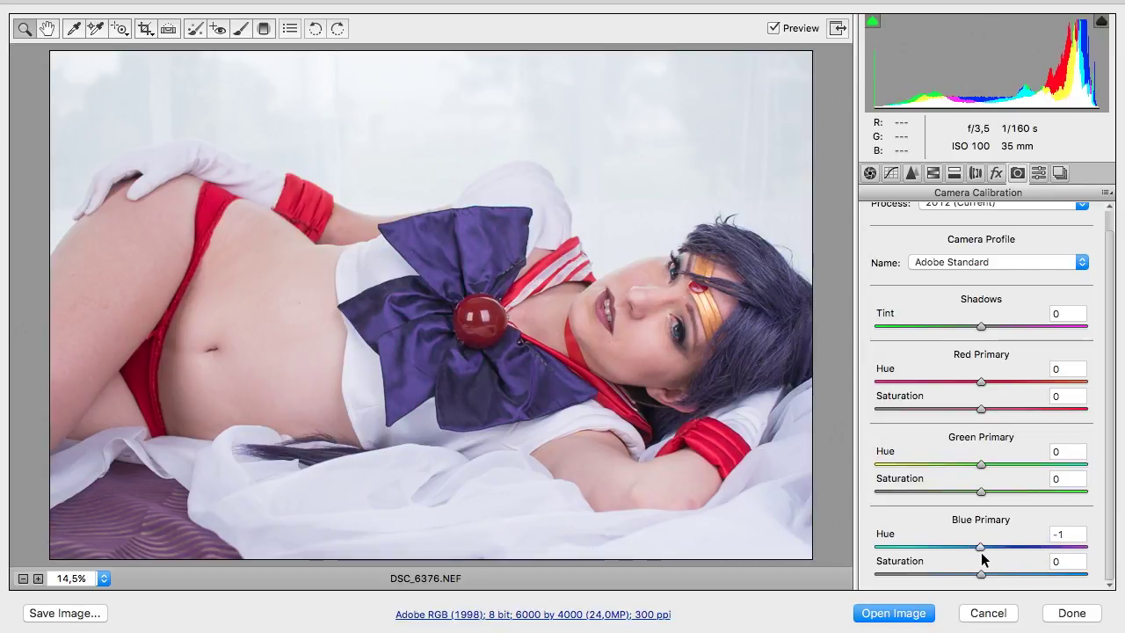
left_click_drag(981, 559, 986, 557)
left_click(982, 554)
scroll(1021, 292, "up", 1)
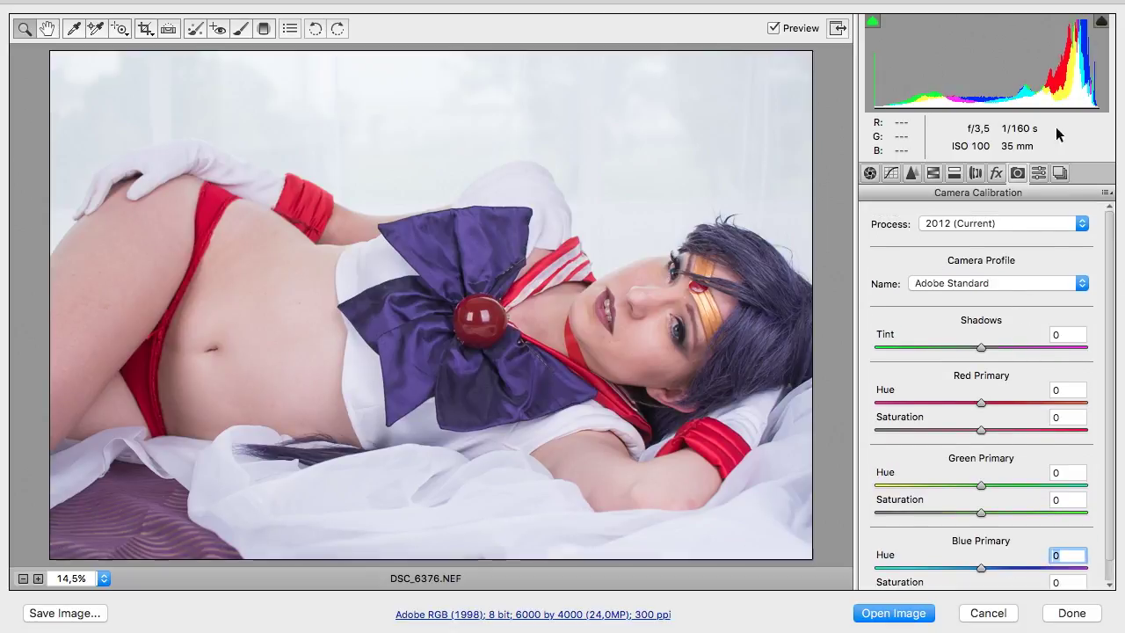
Look through the process versions and the camera calibration settings without changing anything
left_click(1082, 223)
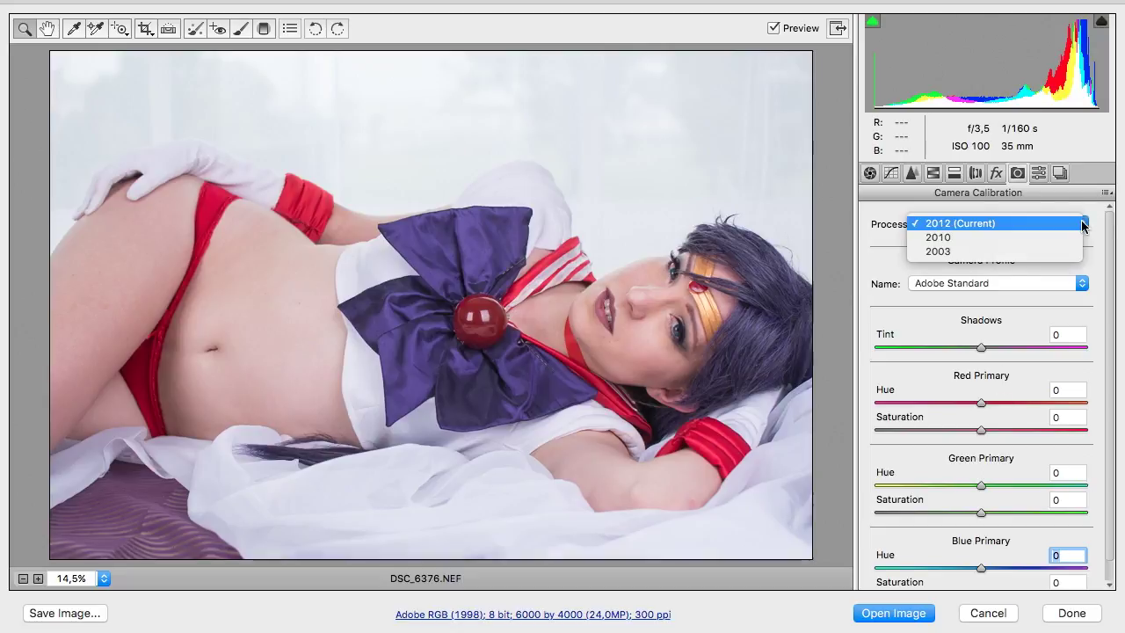
left_click(1082, 225)
scroll(1007, 377, "down", 1)
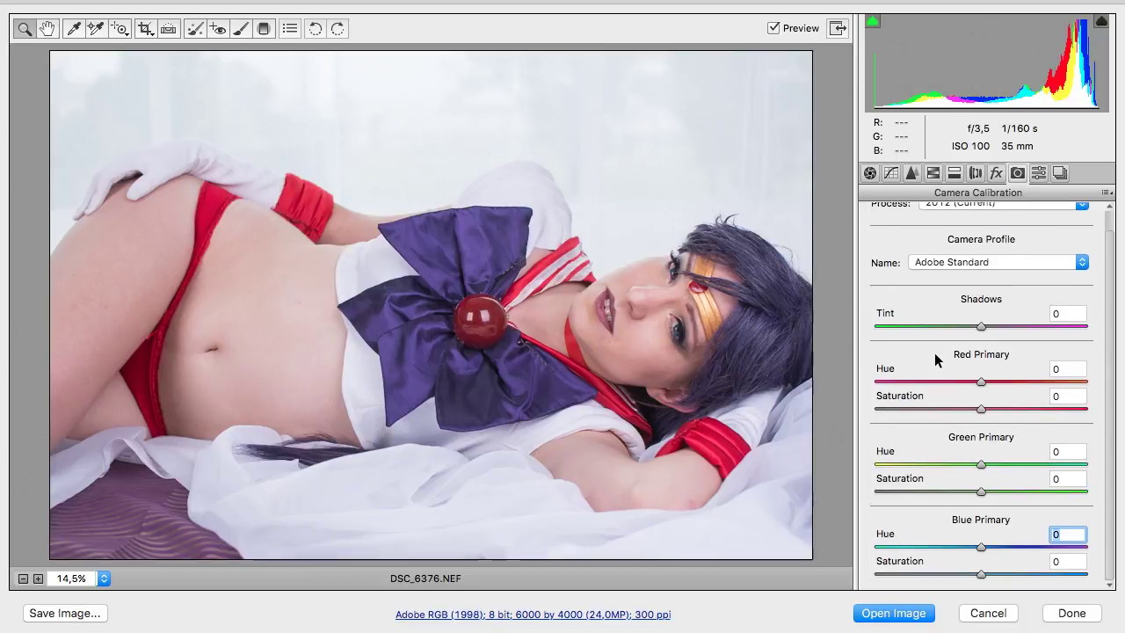
scroll(936, 356, "up", 1)
scroll(969, 434, "up", 1)
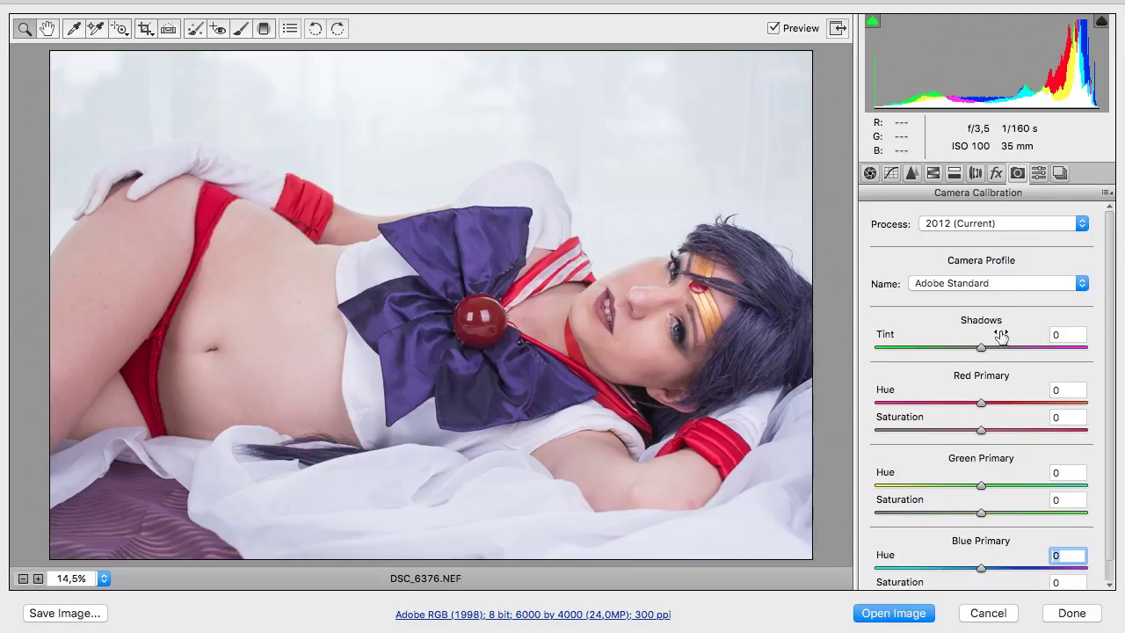
Try the Camera Landscape, Camera Neutral, Camera Portrait, Camera Standard and Camera Vivid profiles in succession on the image
left_click(1012, 281)
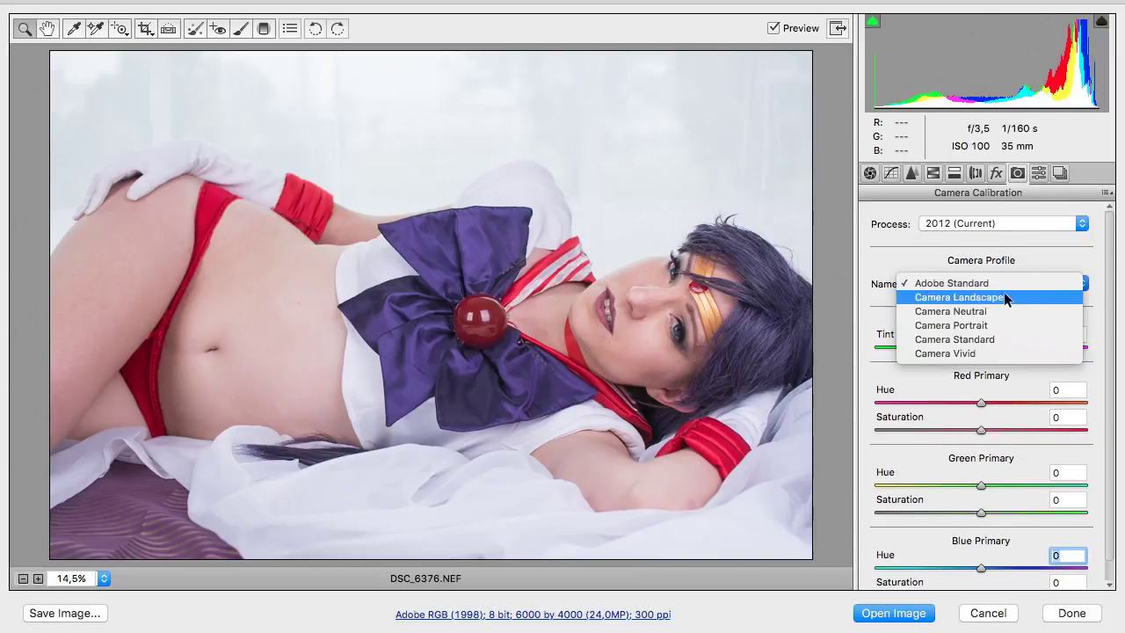
left_click(999, 300)
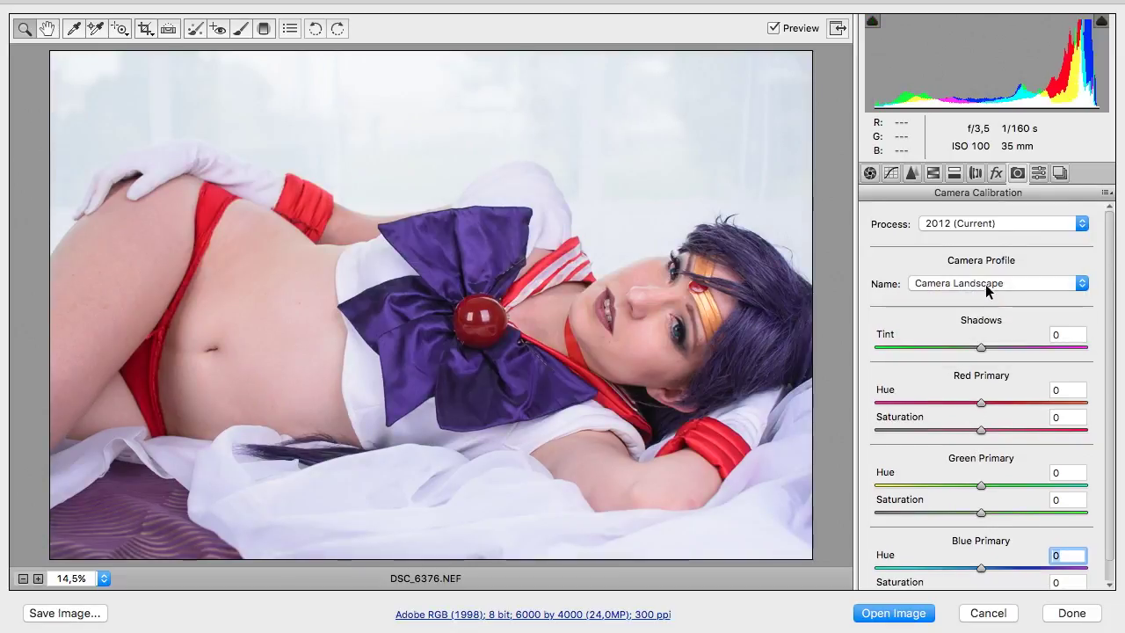
left_click(985, 284)
left_click(978, 297)
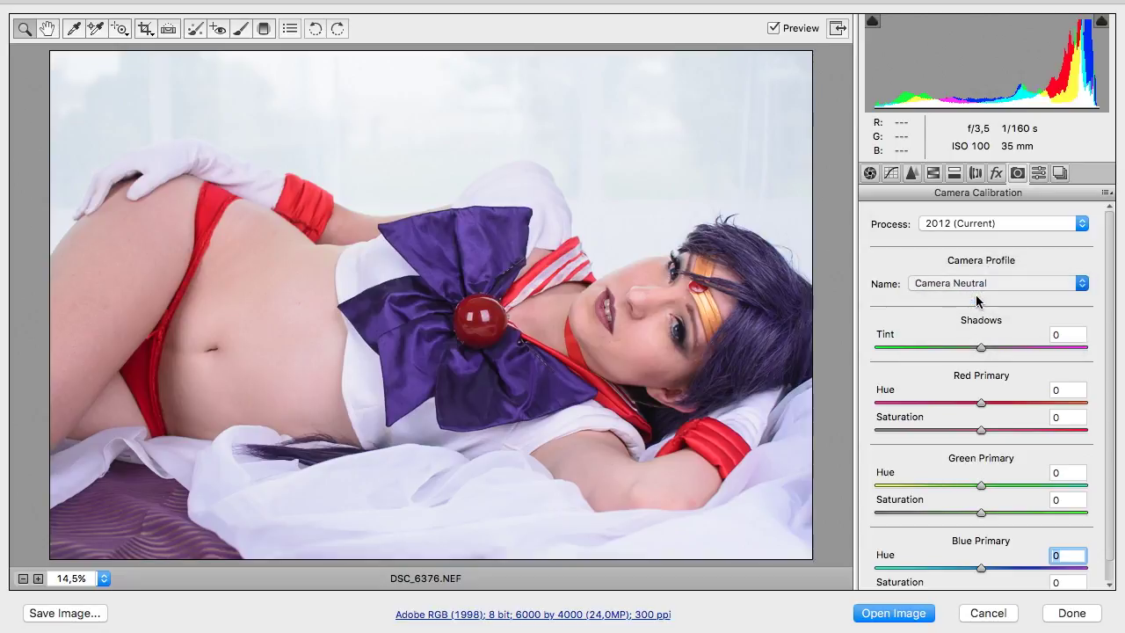
left_click(976, 287)
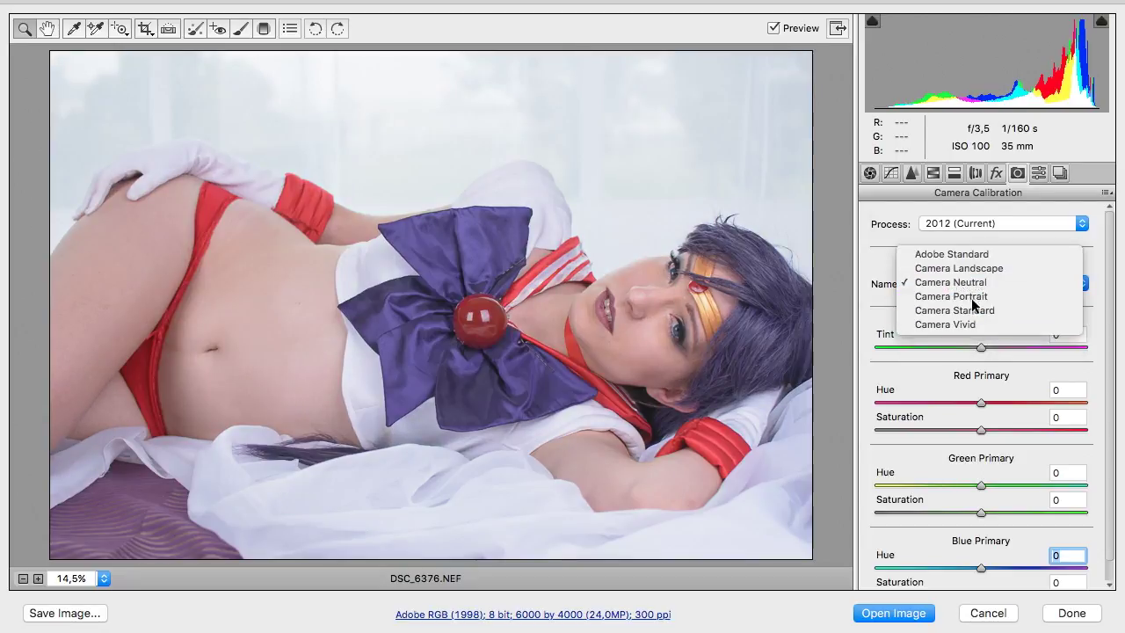
left_click(972, 297)
left_click(971, 285)
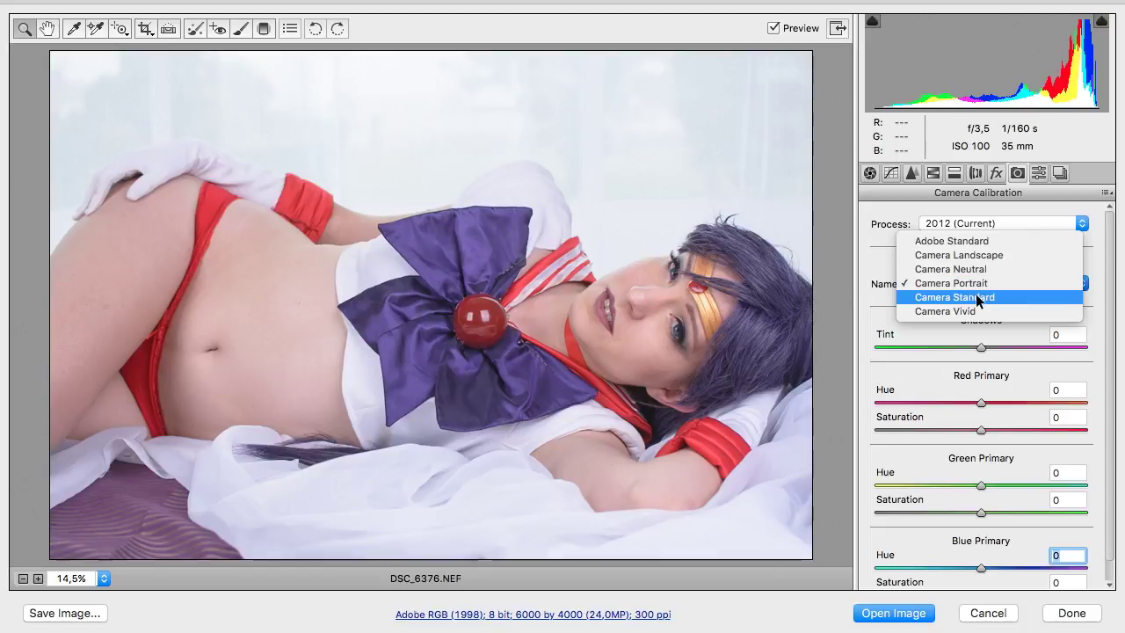
left_click(972, 293)
left_click(971, 283)
left_click(970, 292)
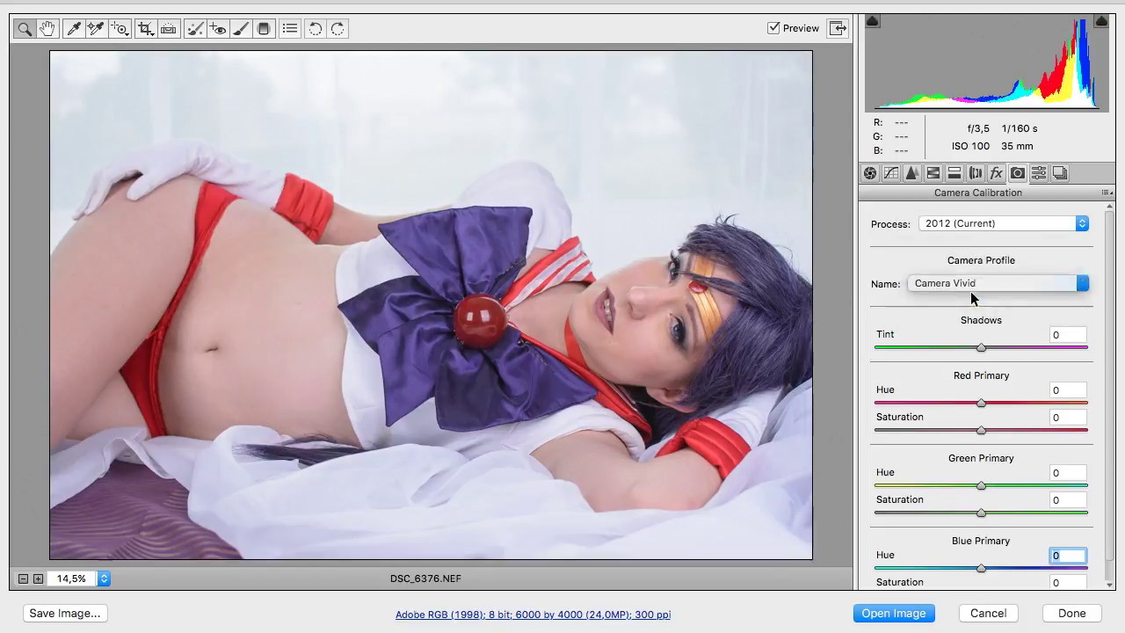
Review the camera profile choices and return the camera profile to Adobe Standard
left_click(970, 284)
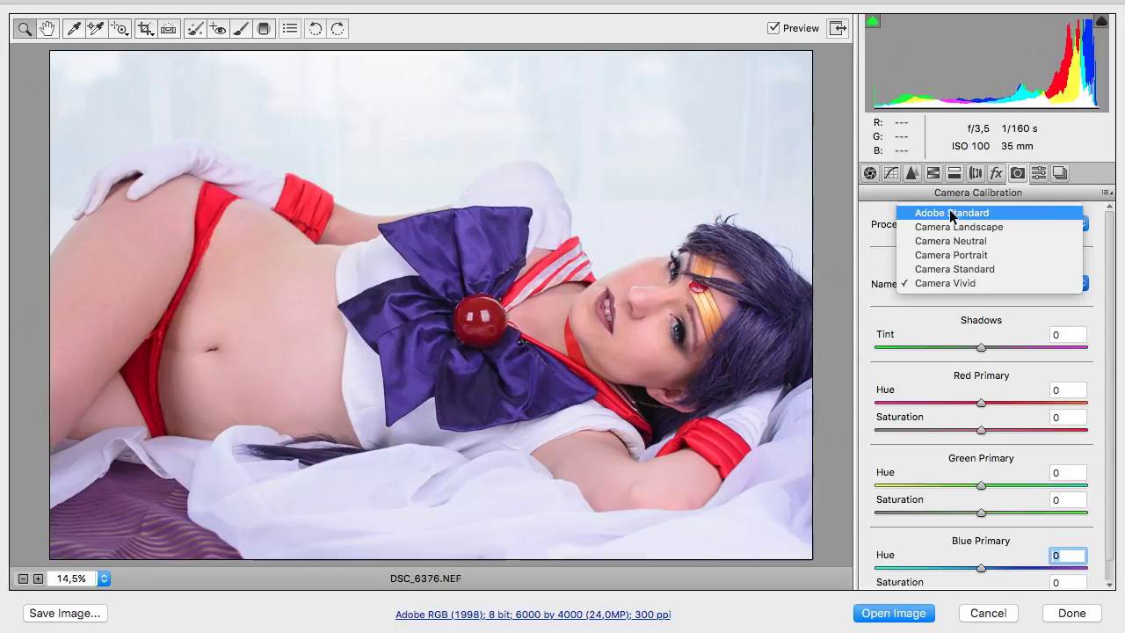
left_click(967, 282)
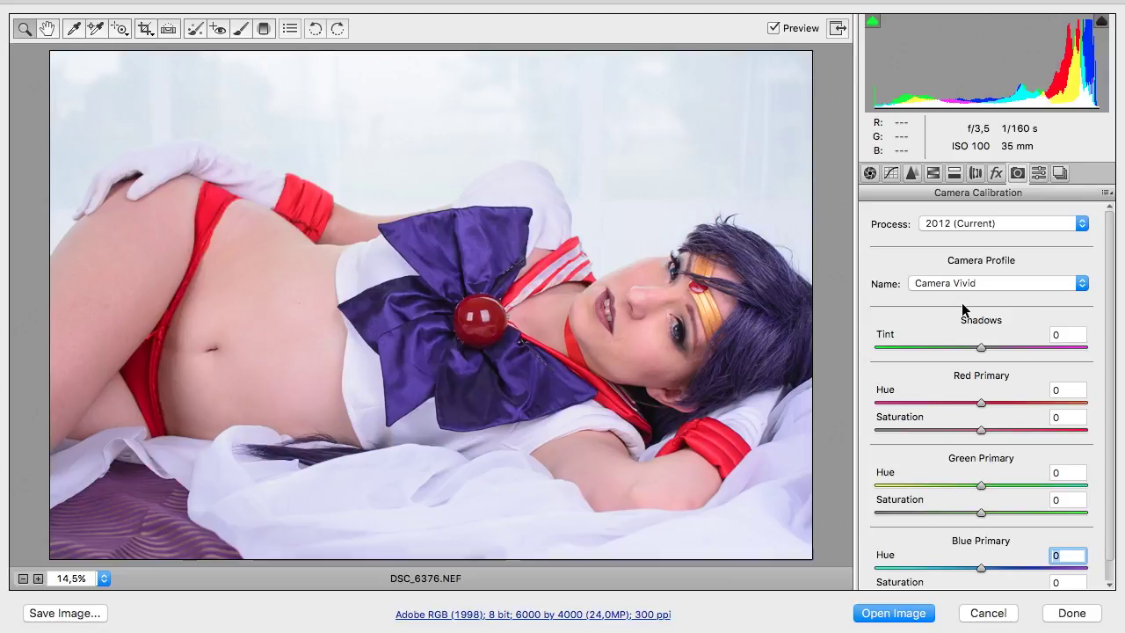
scroll(989, 519, "down", 1)
scroll(979, 501, "up", 1)
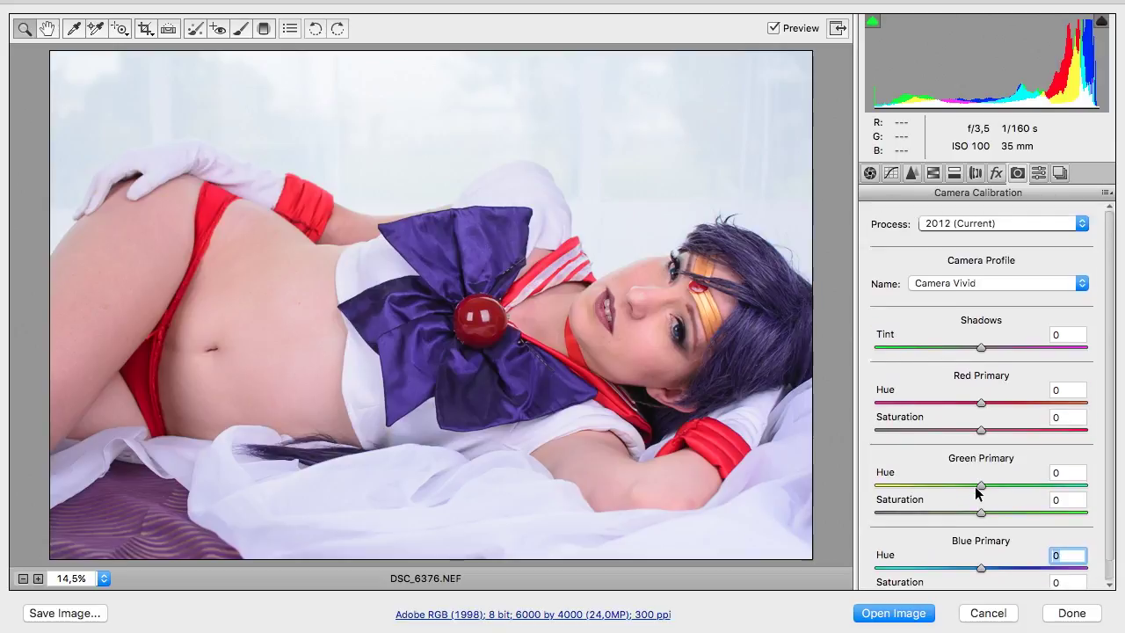
left_click(994, 282)
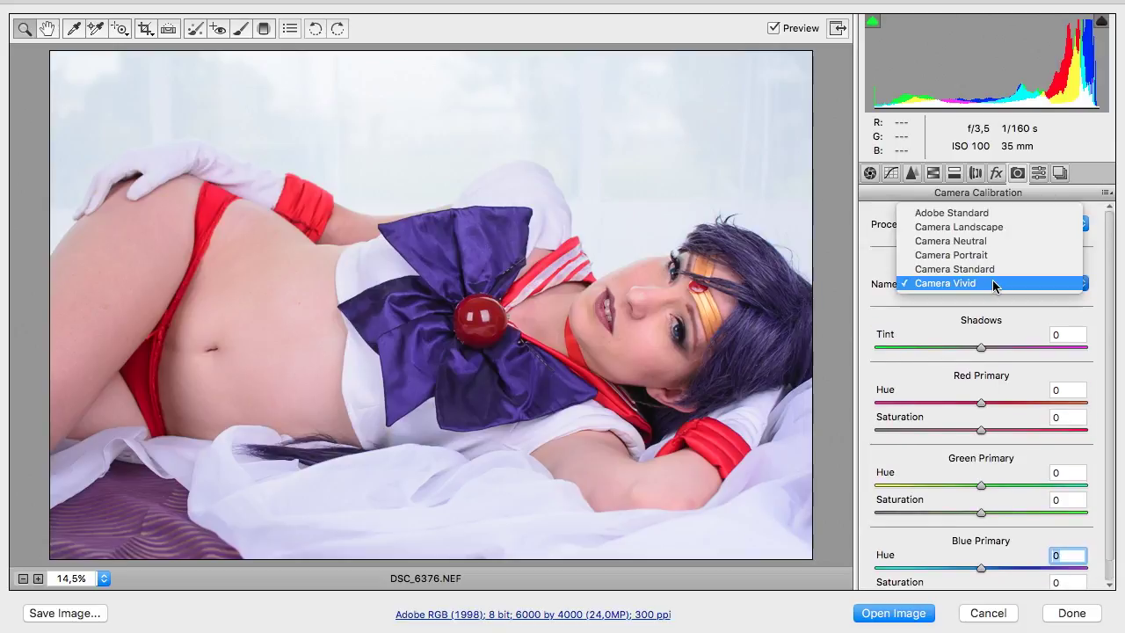
left_click(948, 214)
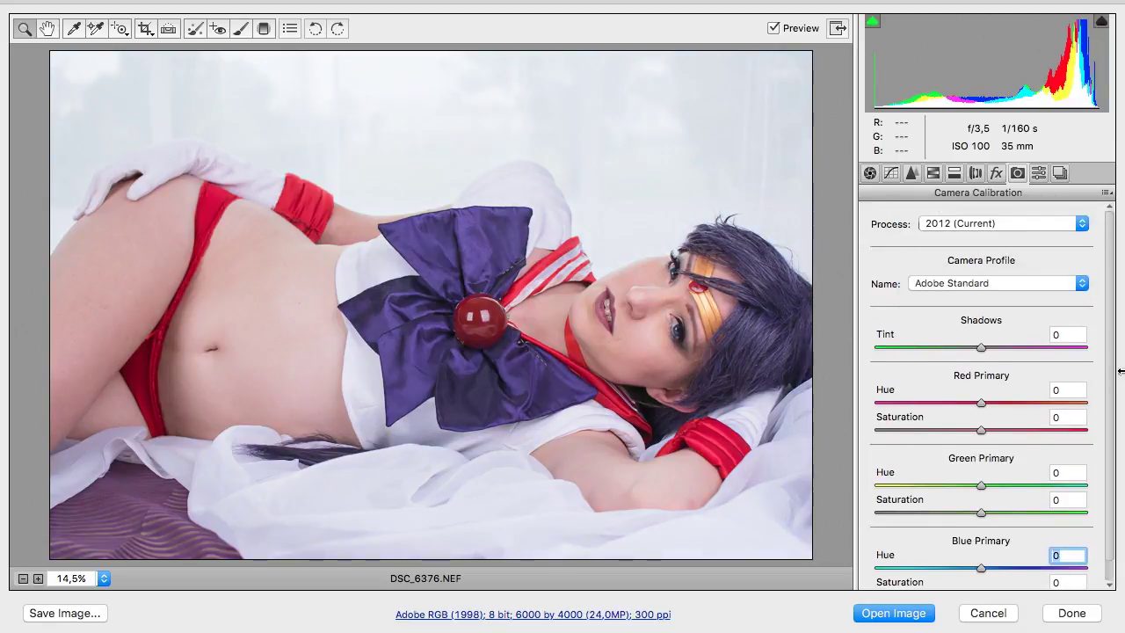
View the saved presets and the snapshots
left_click(1038, 174)
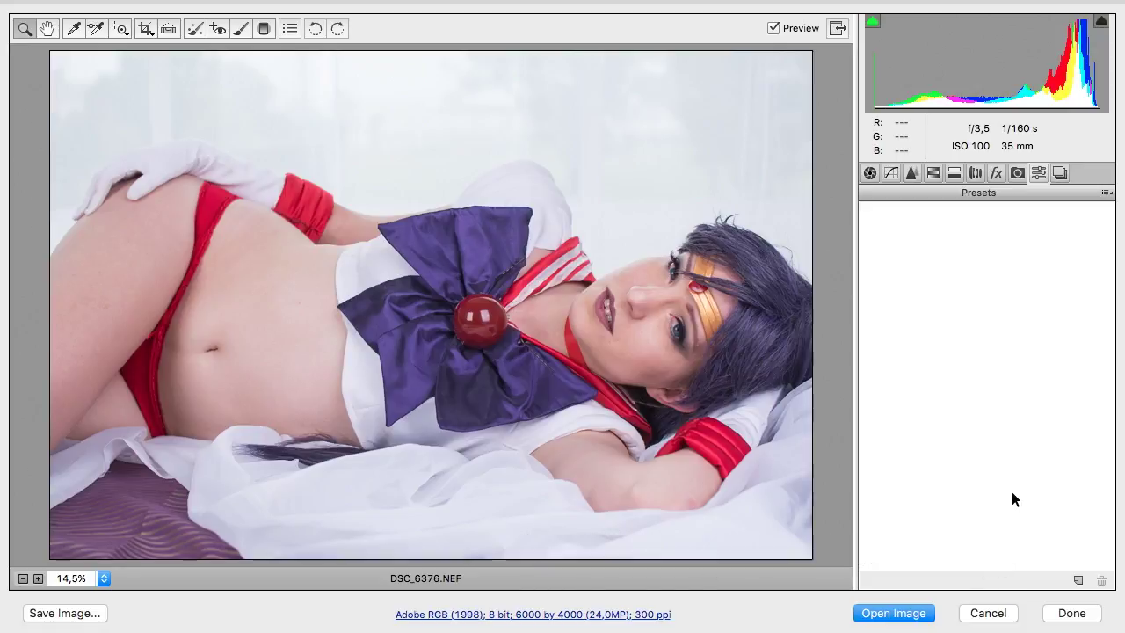
left_click(1060, 173)
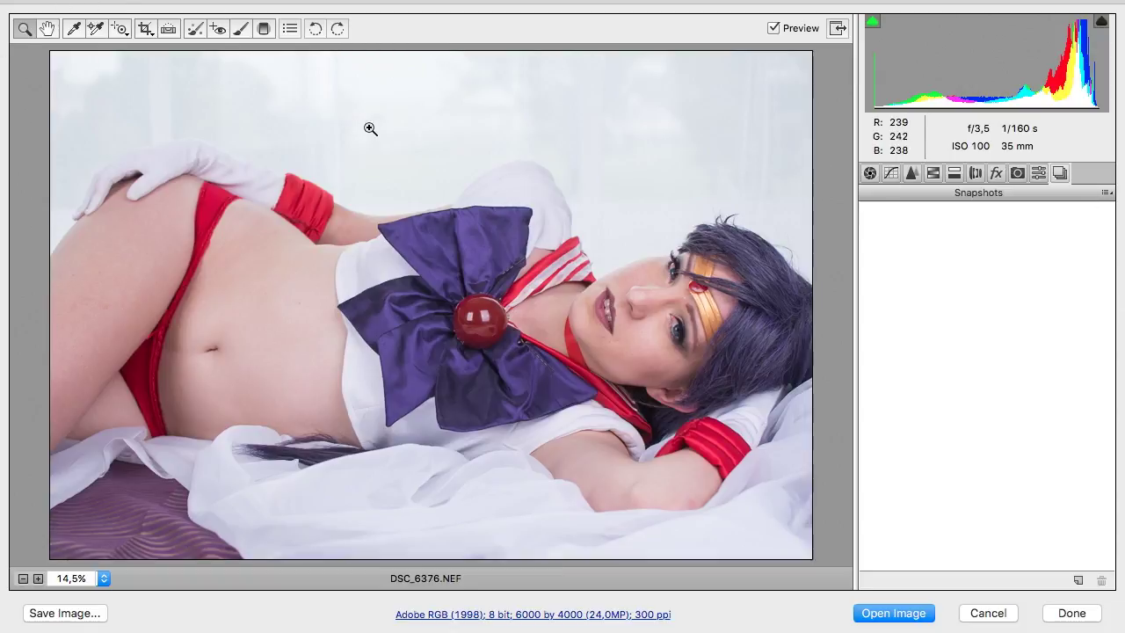
Examine the face and the bow up close with the Zoom and Hand tools, and fit the whole image in view again
left_click(24, 30)
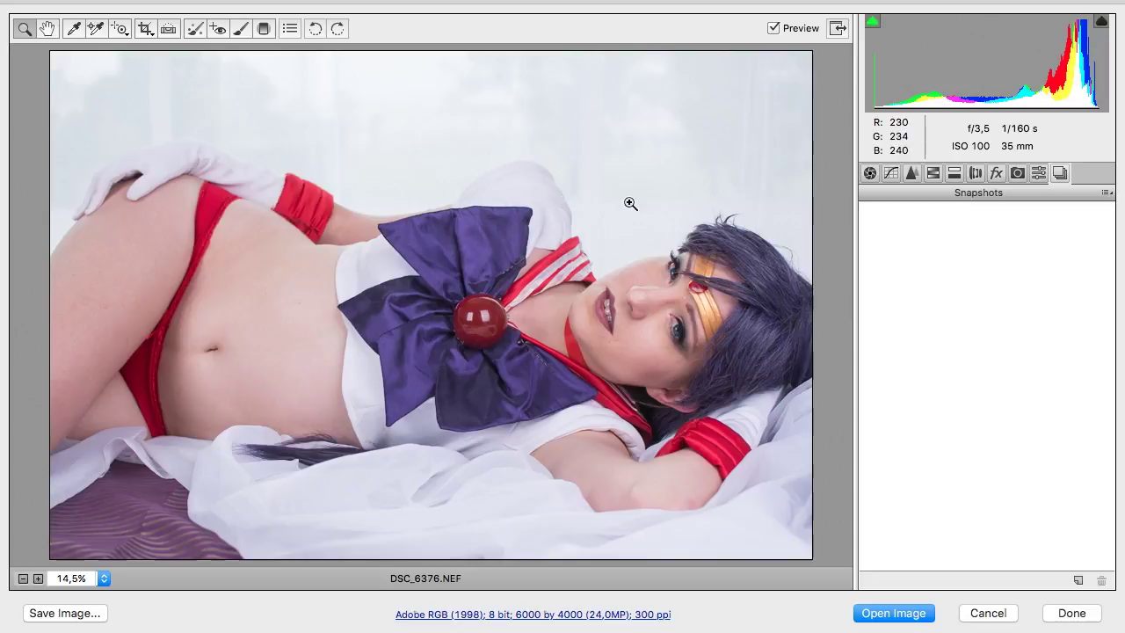
left_click(616, 293)
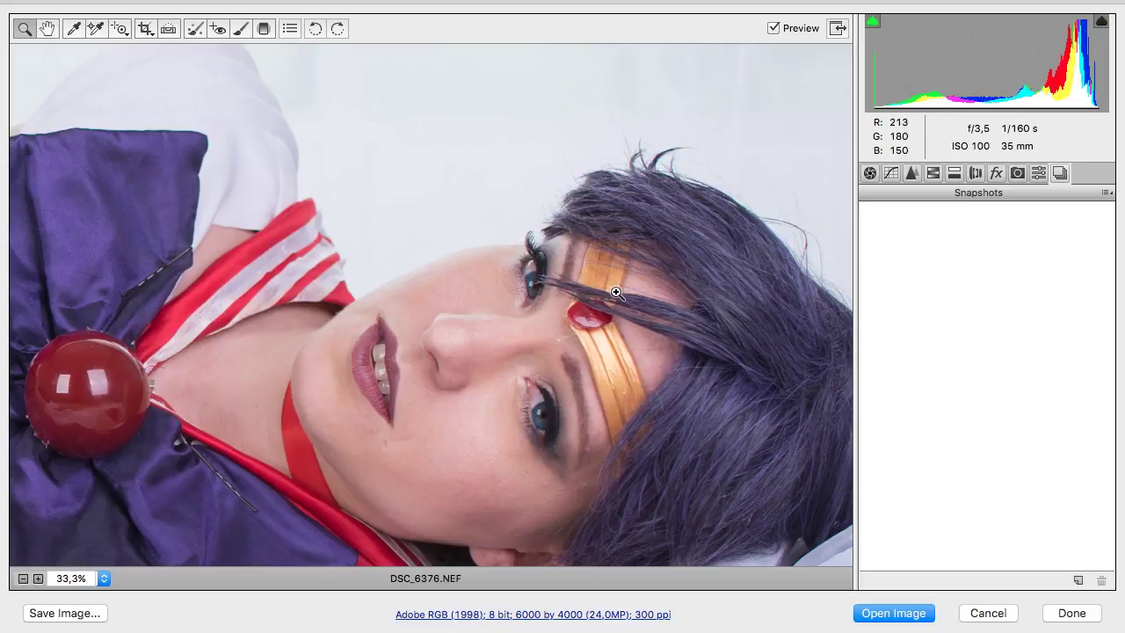
right_click(615, 291)
left_click(648, 530)
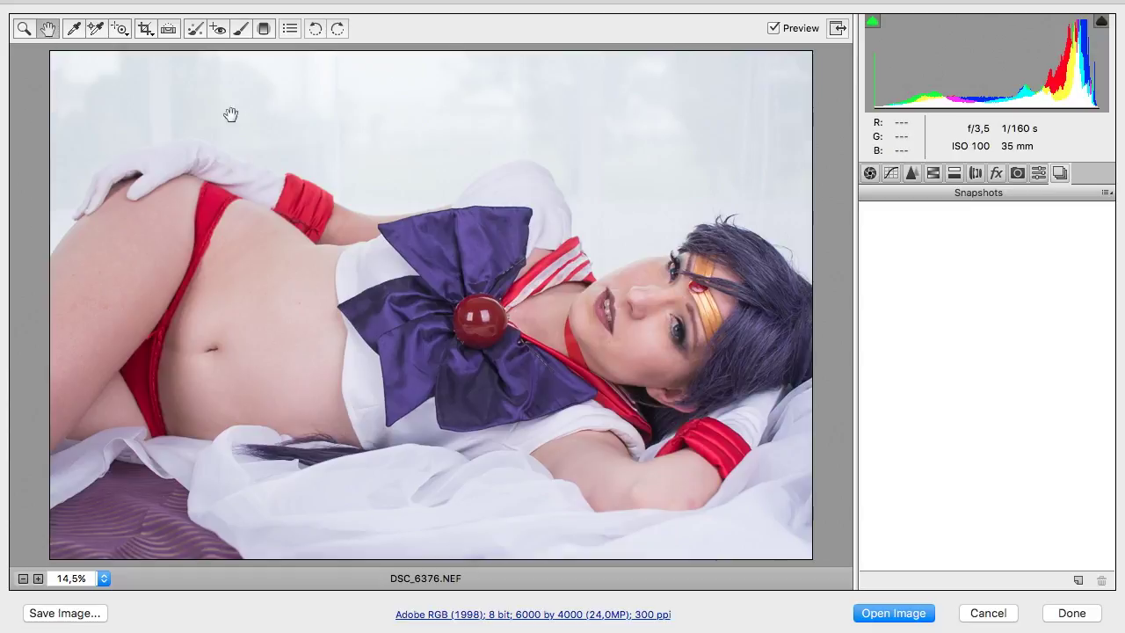
left_click(498, 273)
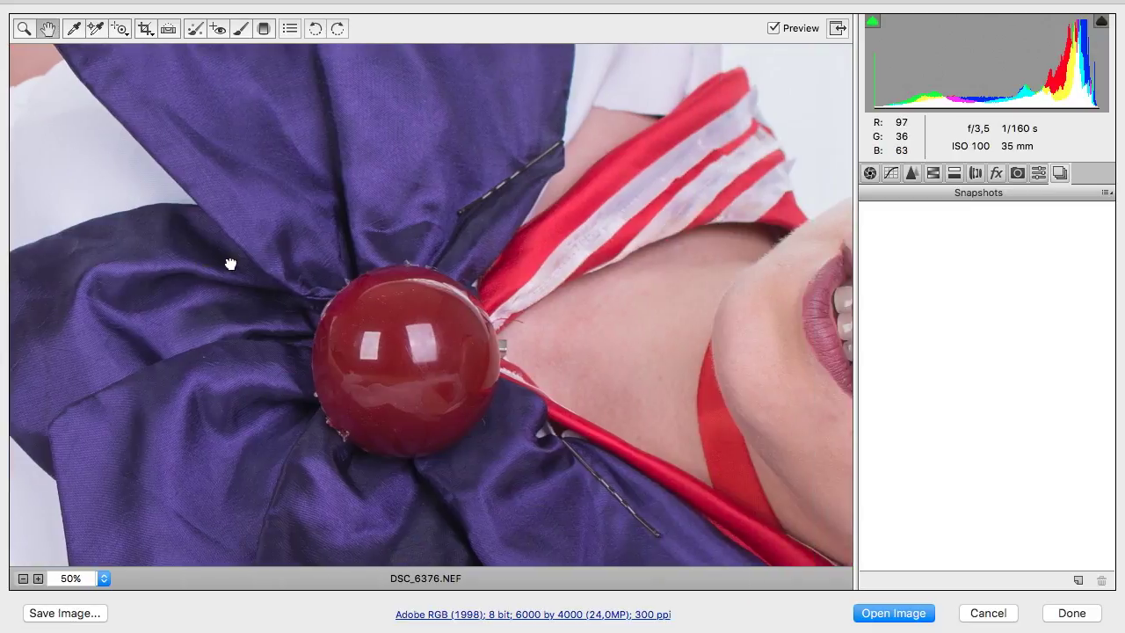
left_click_drag(231, 265, 44, 272)
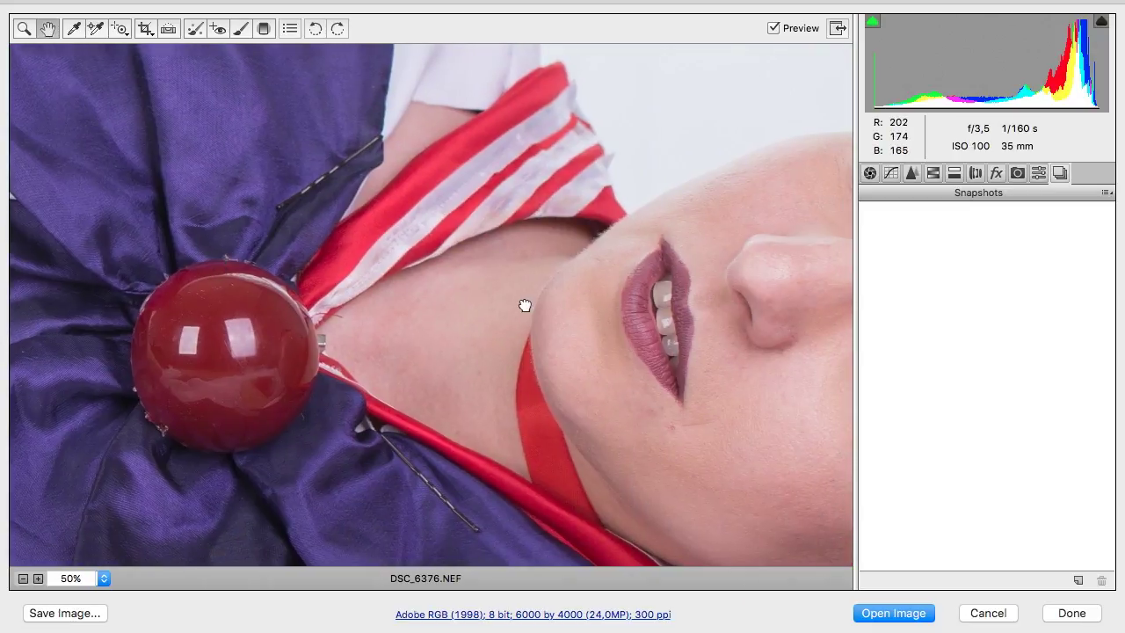
left_click_drag(525, 304, 397, 110)
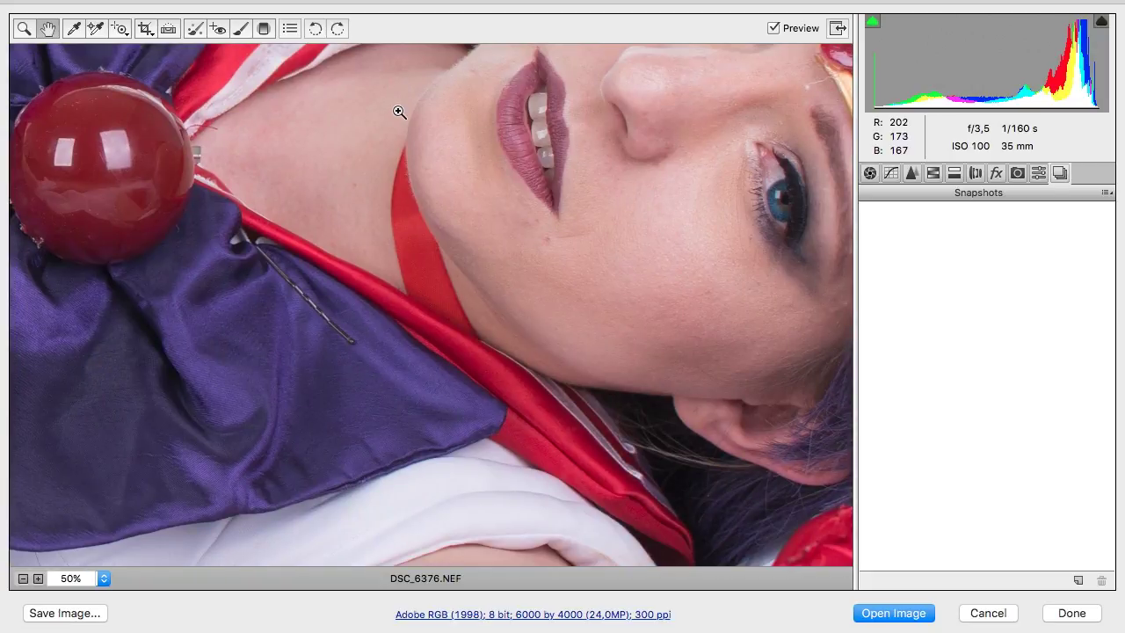
key("ctrl+0")
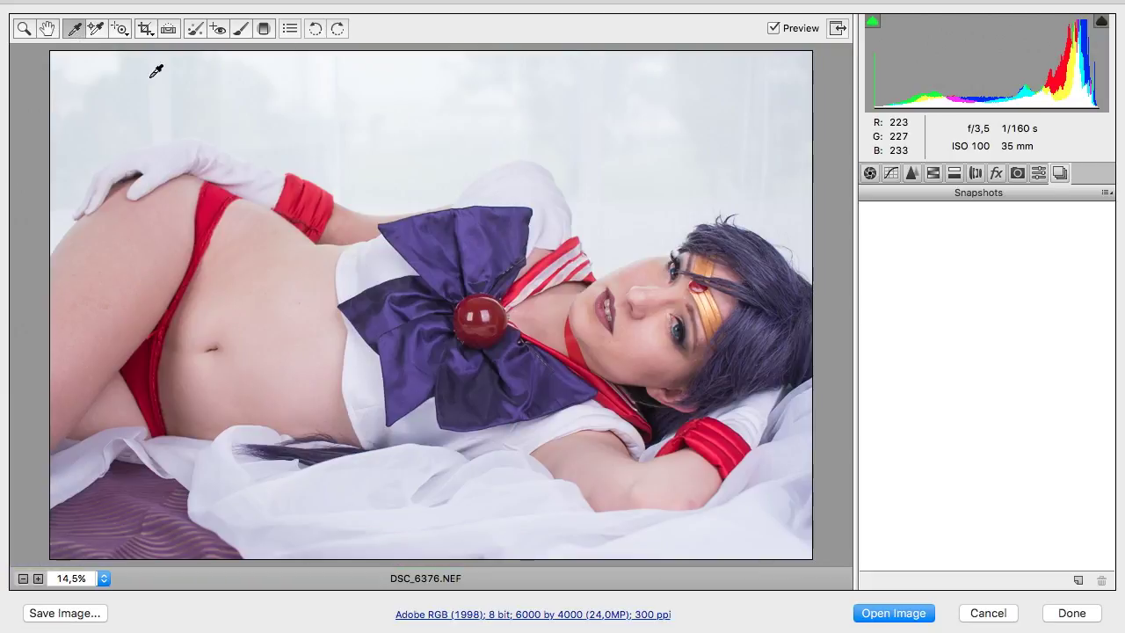
Try setting the white balance by sampling the skin at the waist, and restore the original white balance
left_click(291, 308)
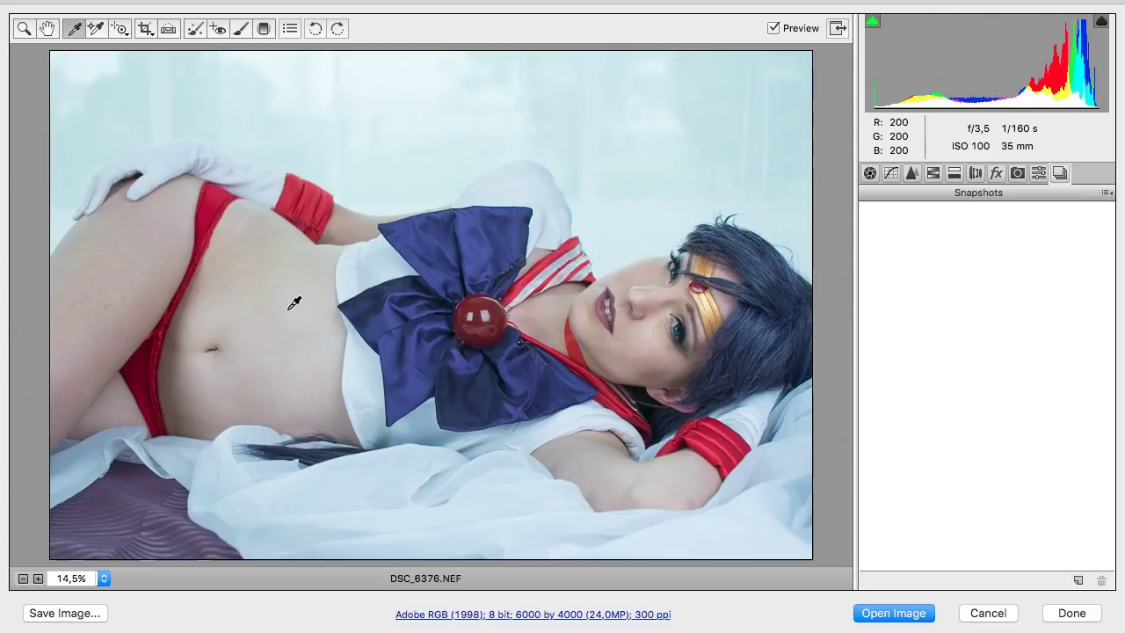
left_click(493, 245)
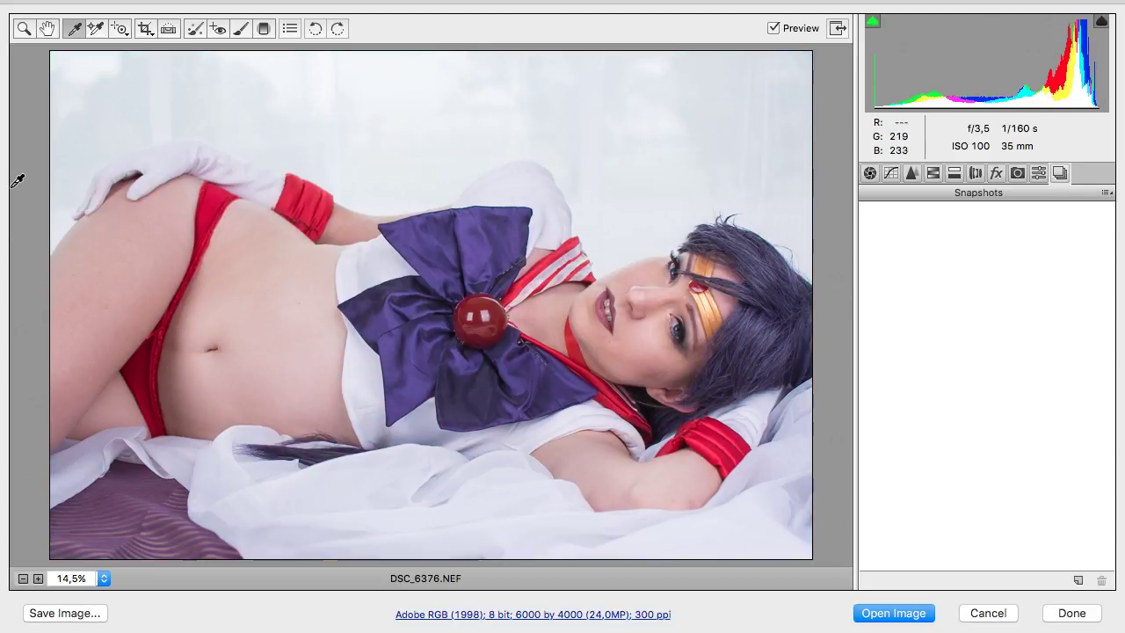
Place color samplers on the red fabric at the hip and on the red glove cuff, and clear the samplers
left_click(95, 32)
left_click(208, 204)
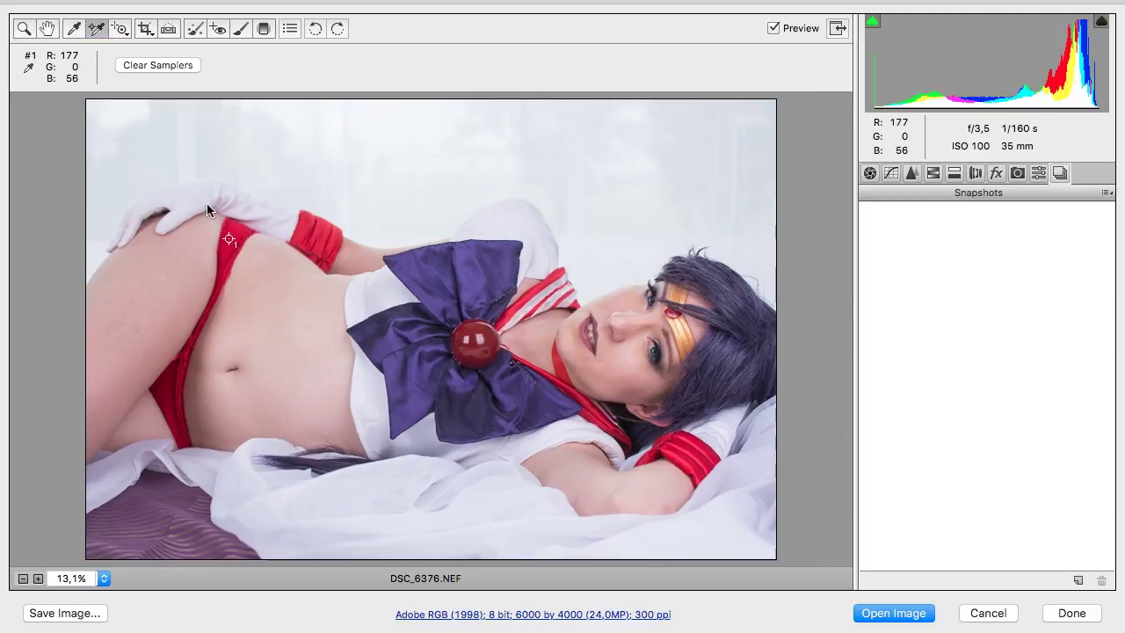
left_click(306, 229)
left_click(247, 65)
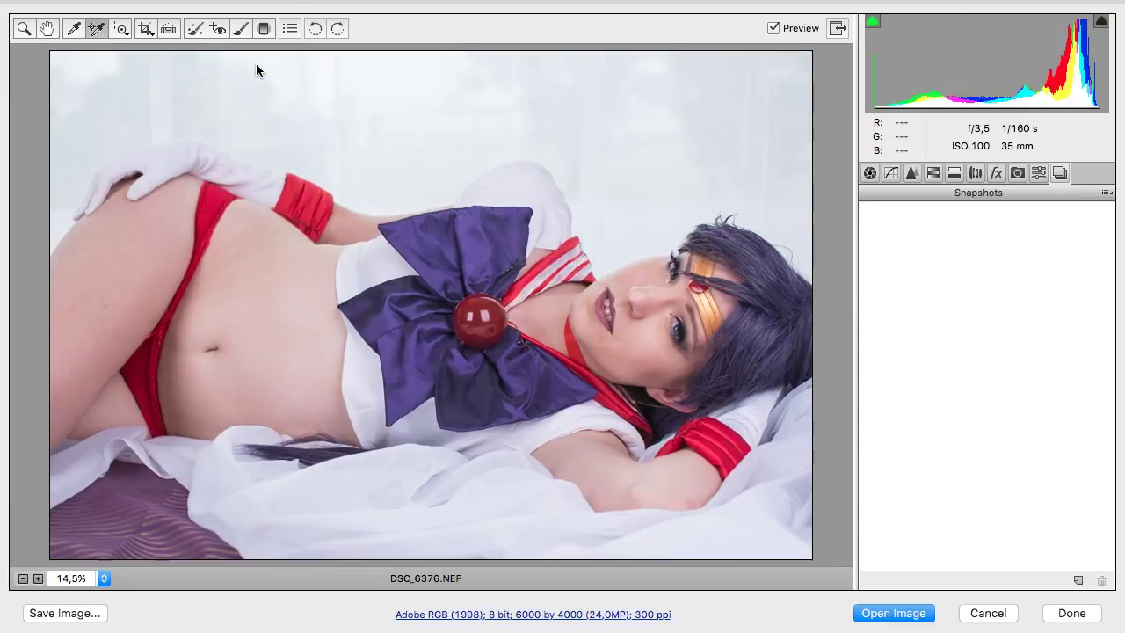
Activate the Targeted Adjustment Tool and set it to adjust the Parametric Curve
left_click(122, 30)
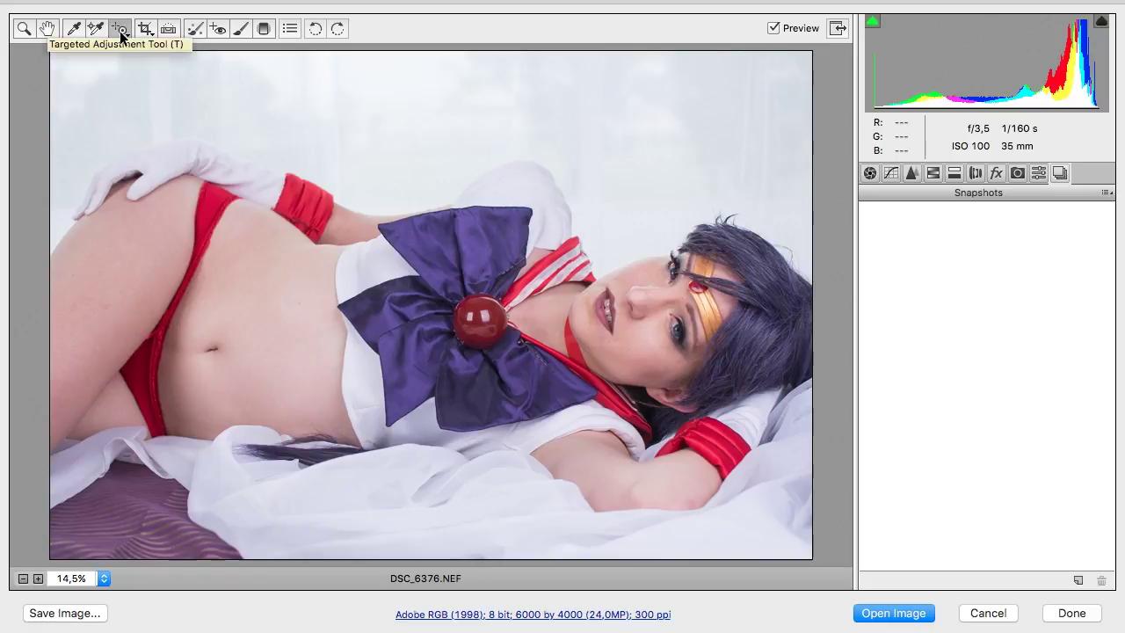
left_click(122, 32)
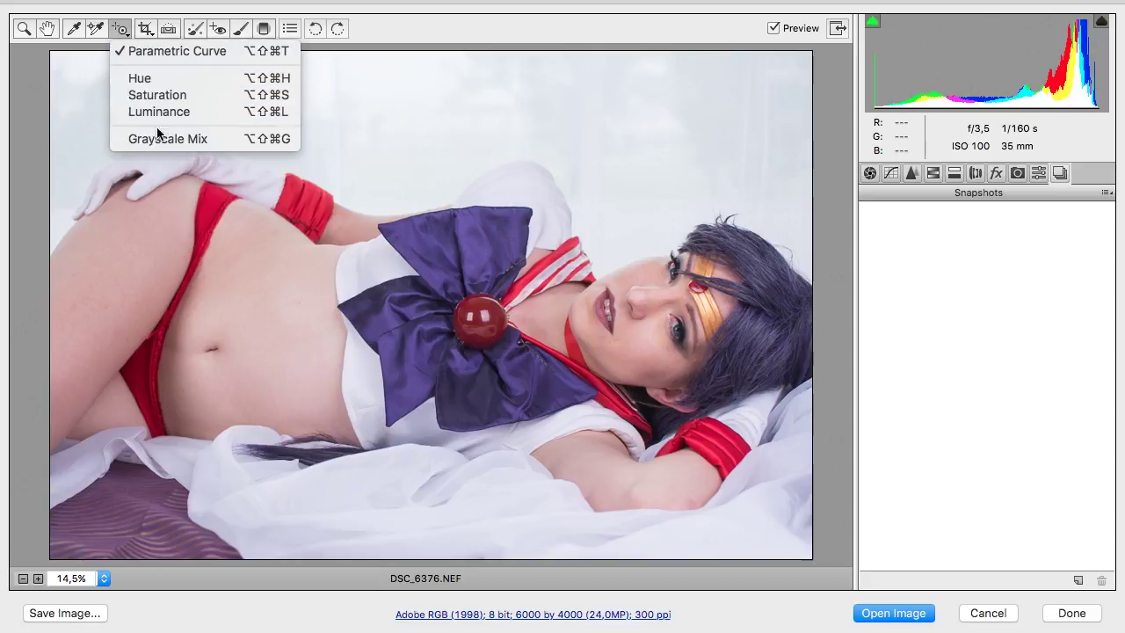
left_click(136, 51)
Draw a 4 to 5 crop of about 3419 by 2735 pixels around the bow and the lower face
left_click(146, 31)
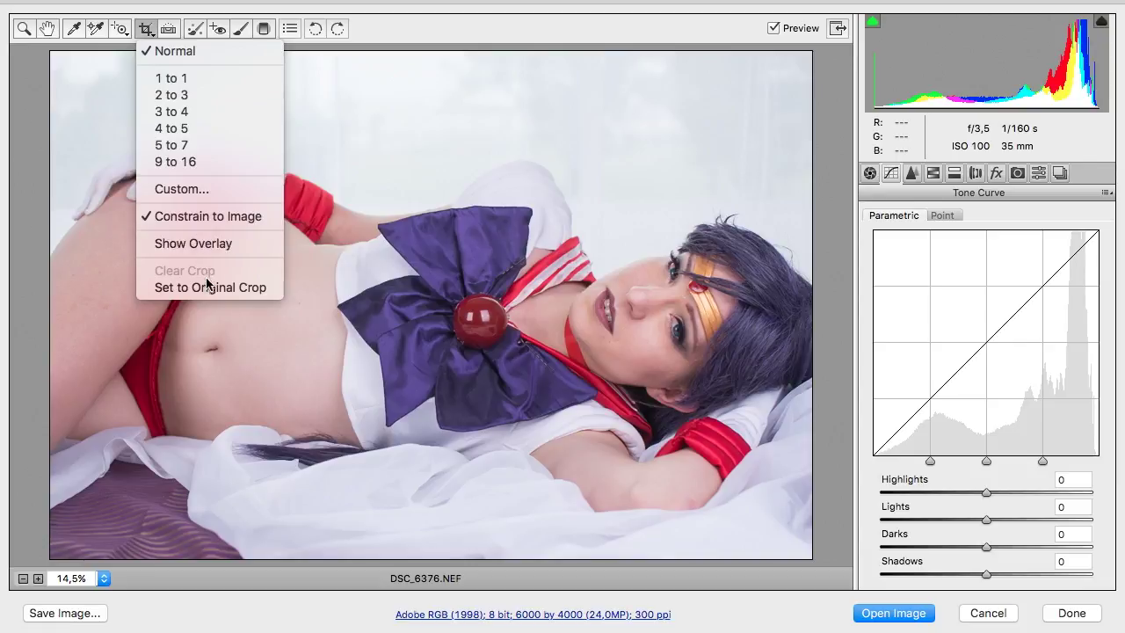
left_click(188, 130)
left_click_drag(236, 208, 669, 553)
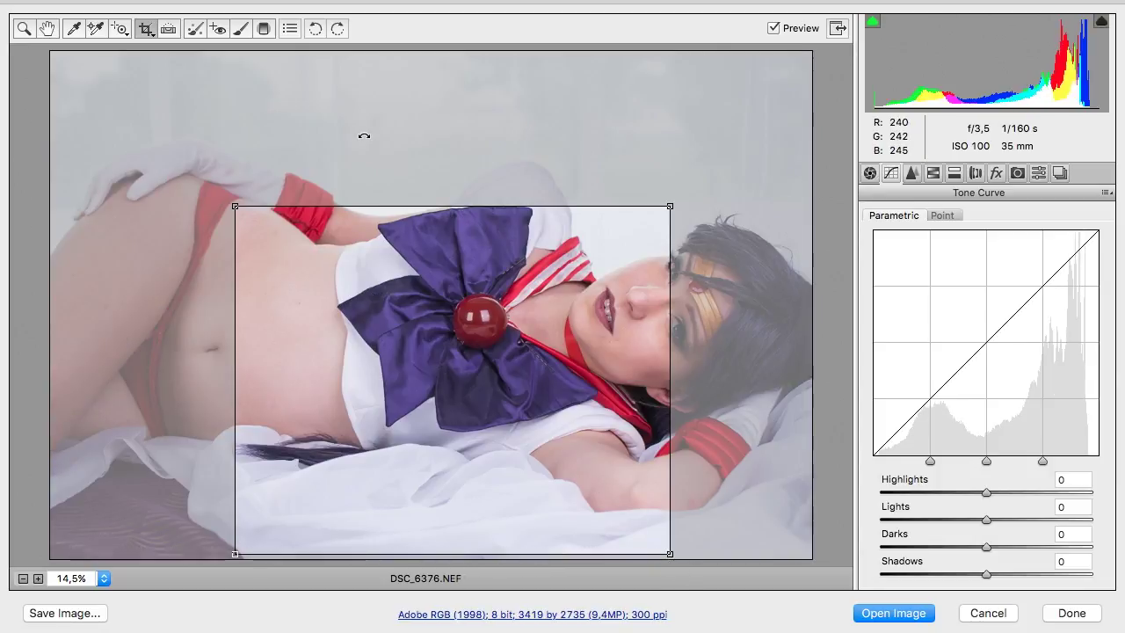
Switch the crop ratio to Normal, apply the crop to the image, and undo it
left_click(150, 31)
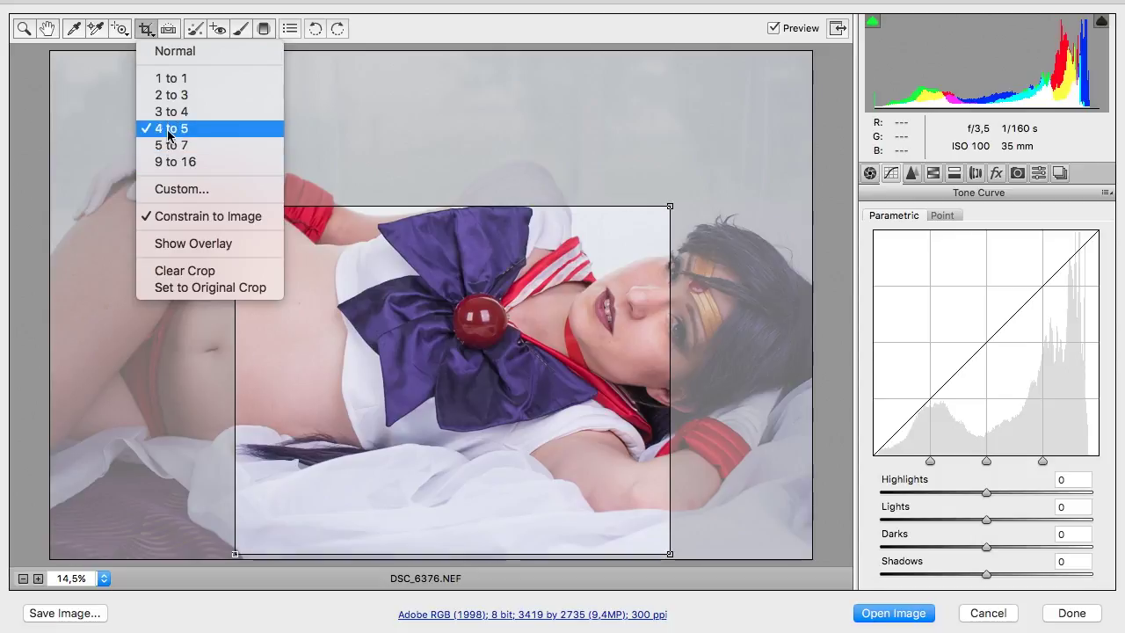
left_click(197, 53)
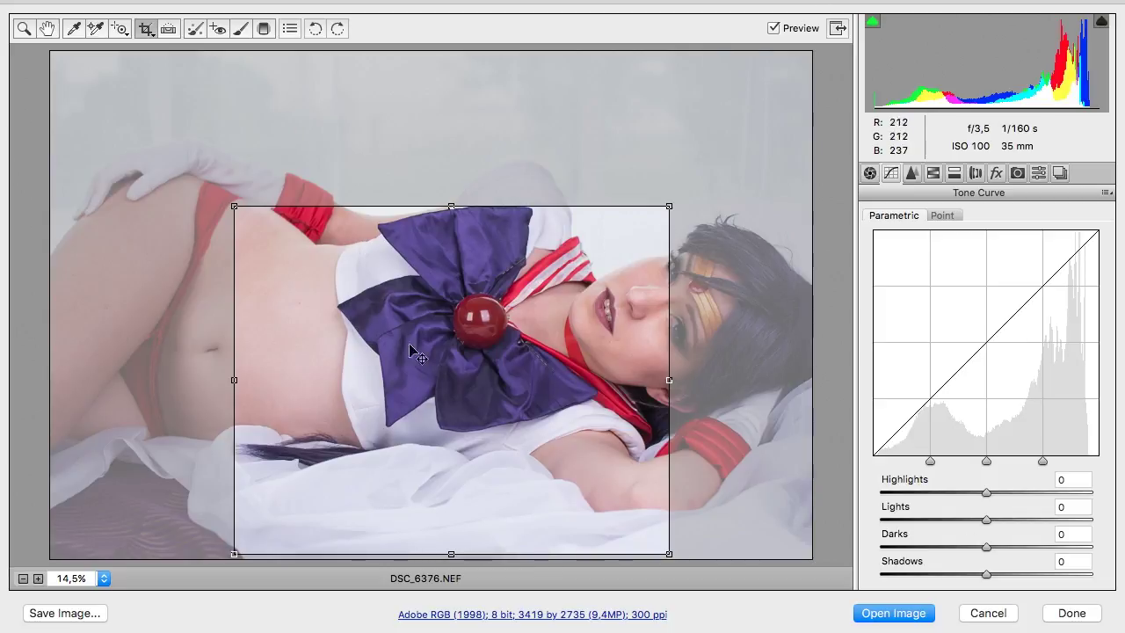
key("Return")
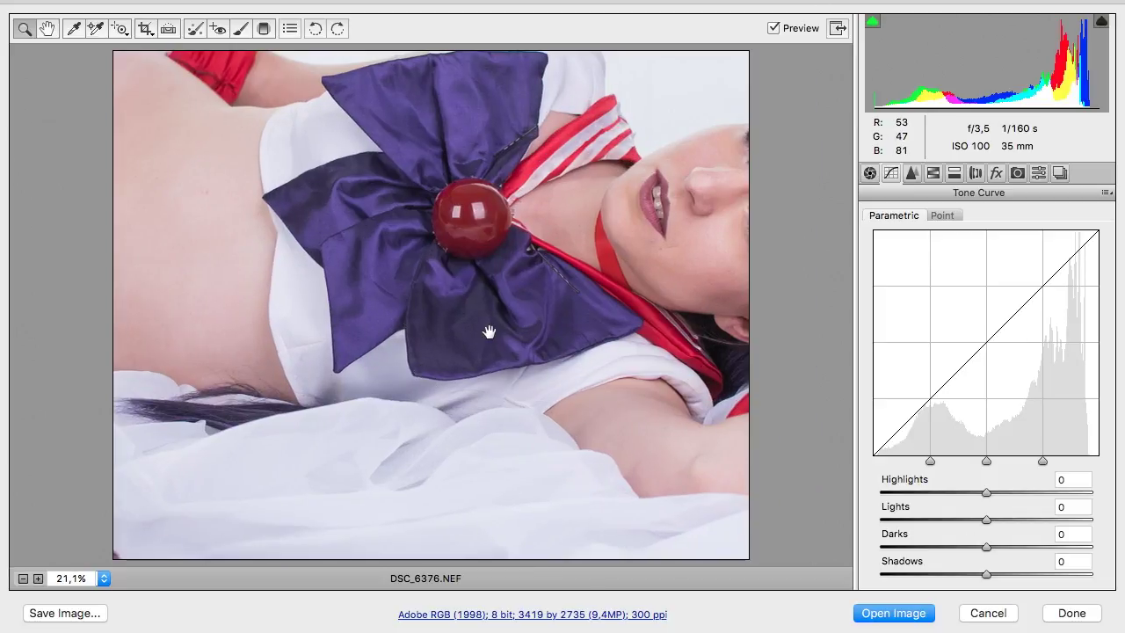
key("super+z")
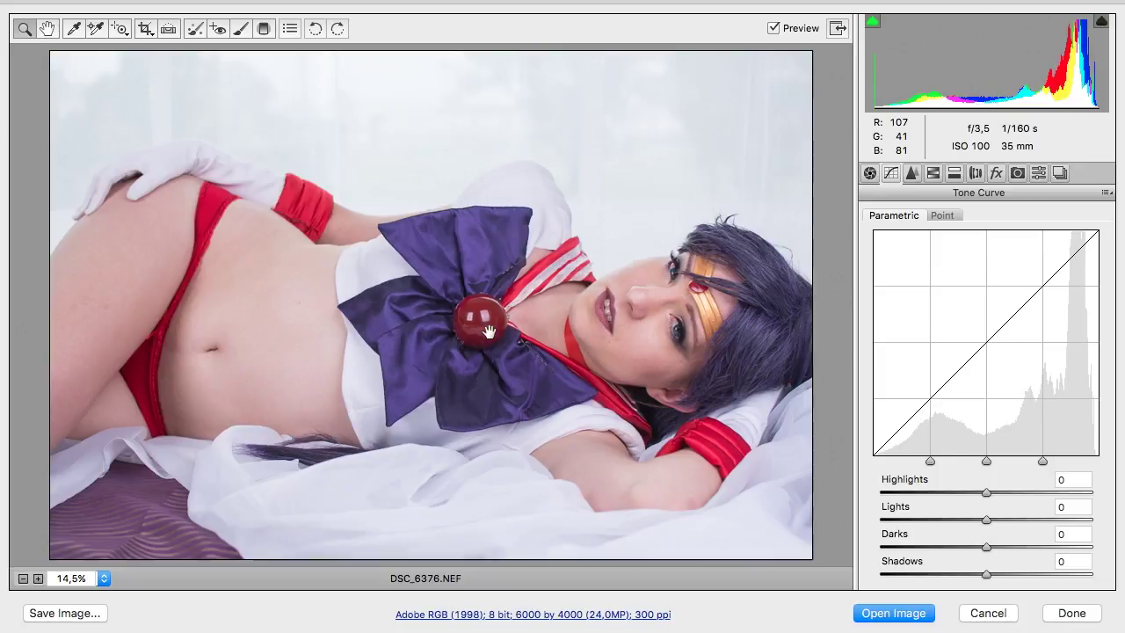
Straighten the image along a slanted line rising from the lower bedsheet edge towards the purple hair, and cancel the resulting crop
left_click(167, 30)
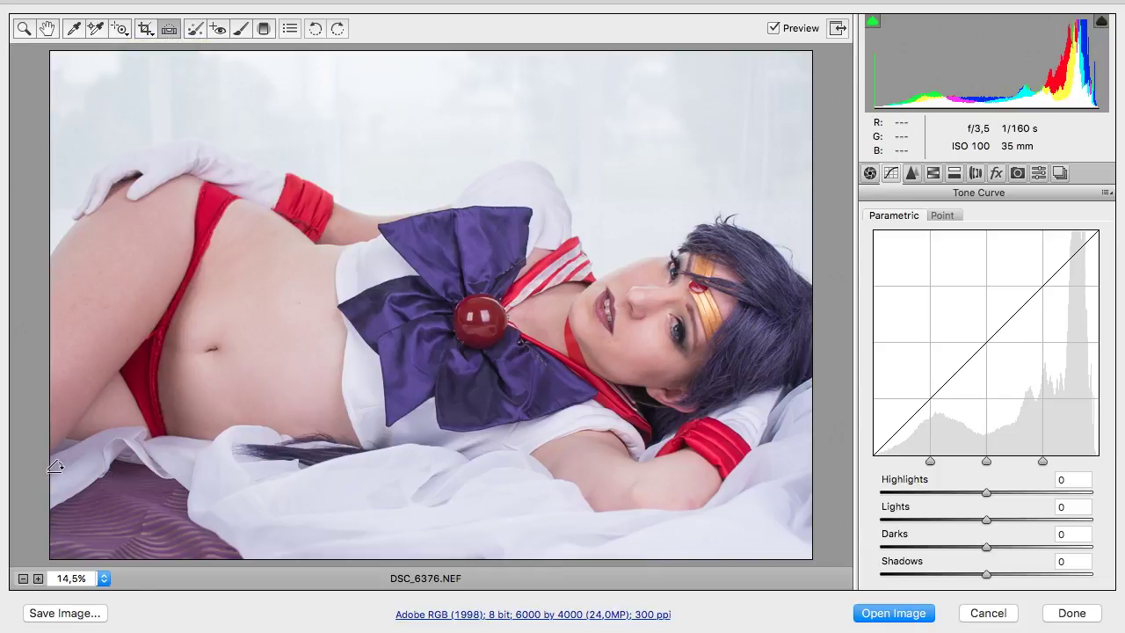
mouse_move(48, 472)
left_mouse_down()
mouse_move(543, 442)
mouse_move(896, 444)
mouse_move(902, 385)
mouse_move(884, 359)
mouse_move(878, 367)
left_mouse_up()
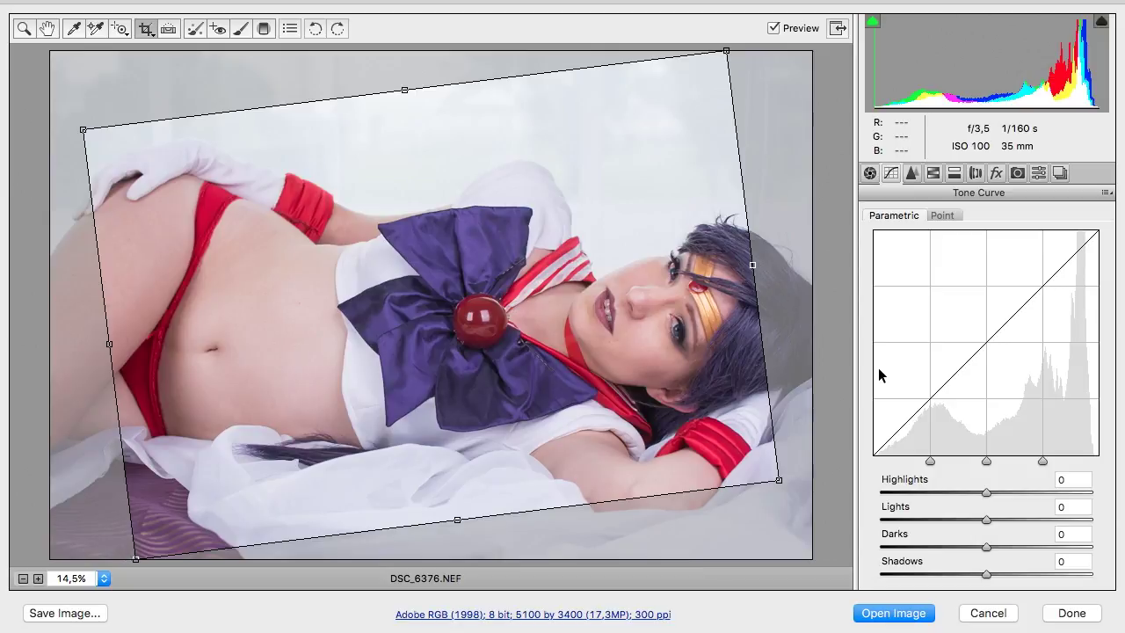
key("Escape")
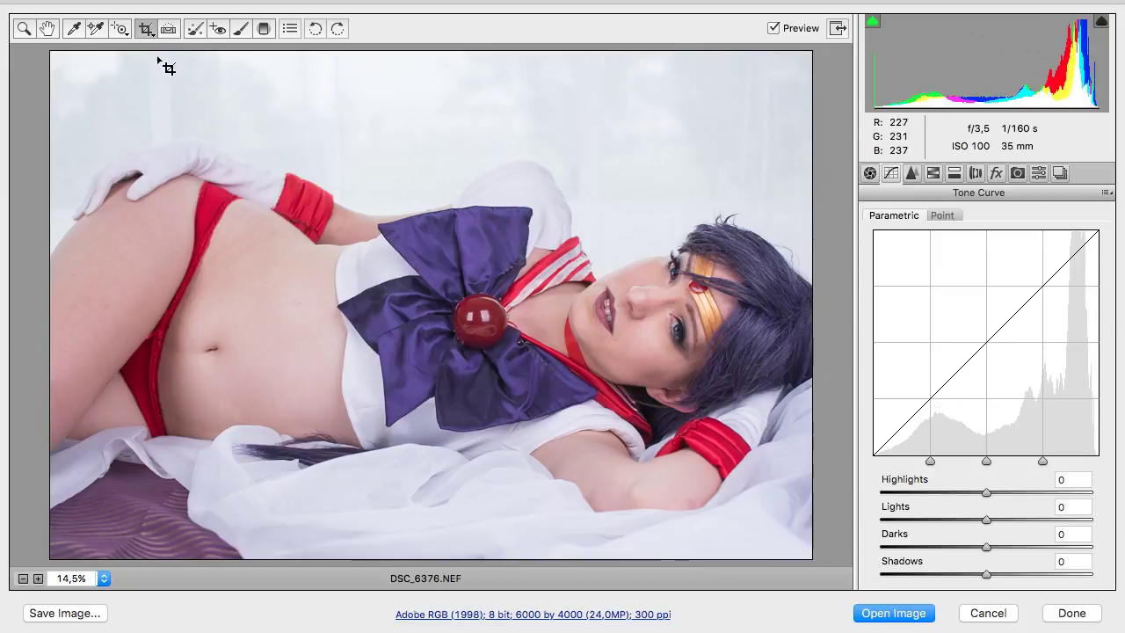
Heal the blemish near the corner of the mouth and another on the cheek with Spot Removal at radius 2
left_click(197, 34)
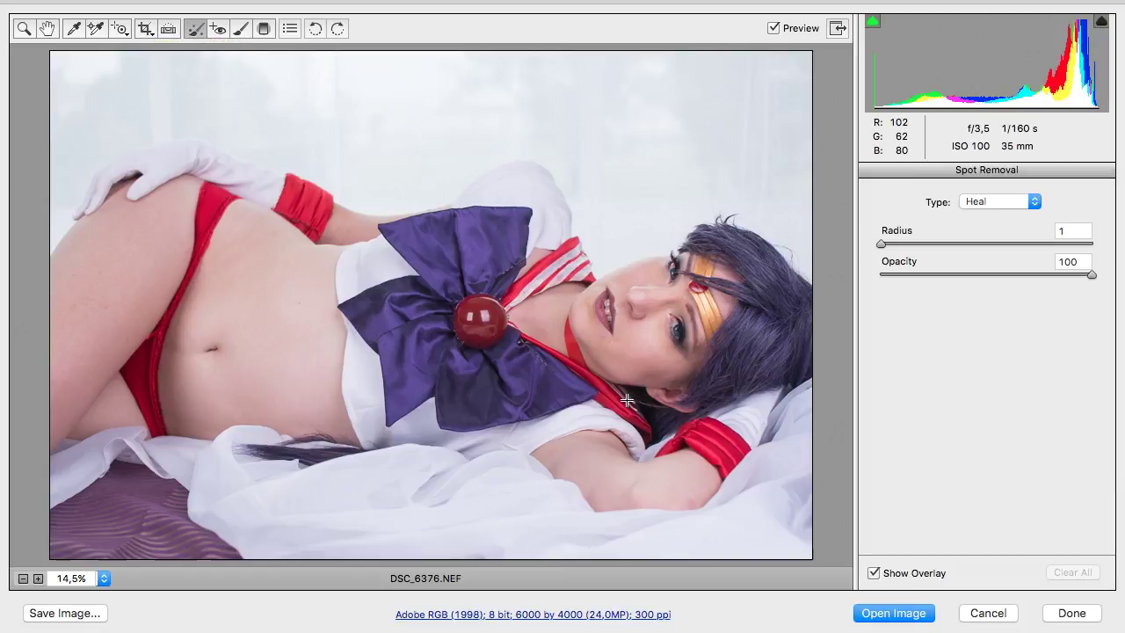
key("super+plus")
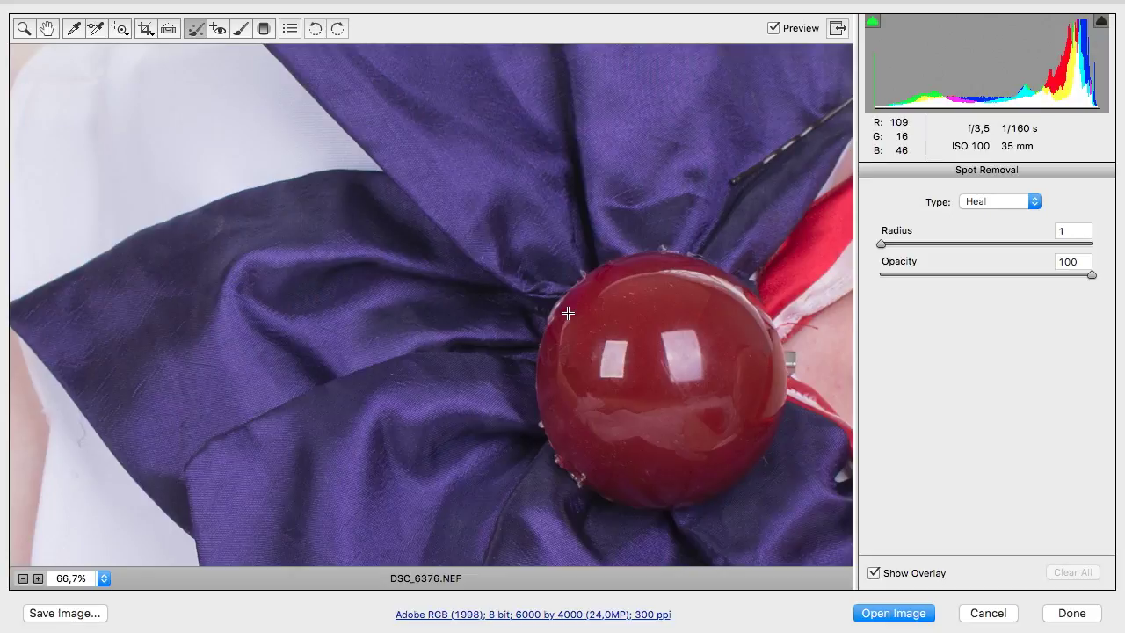
scroll(568, 314, "right", 10)
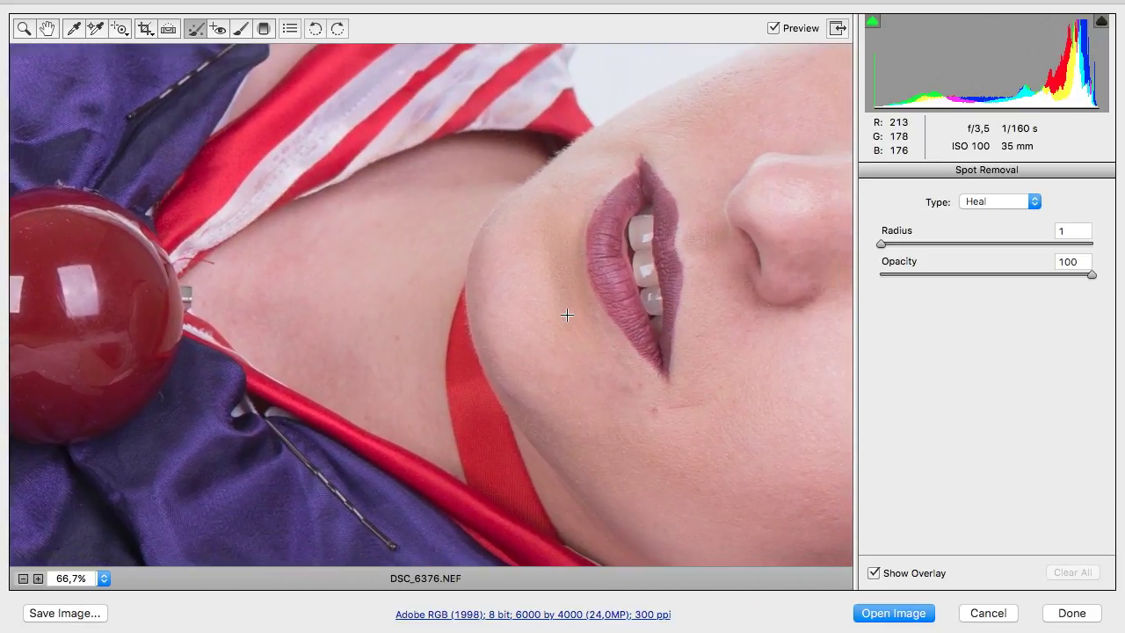
scroll(568, 313, "down", 2)
scroll(568, 314, "right", 2)
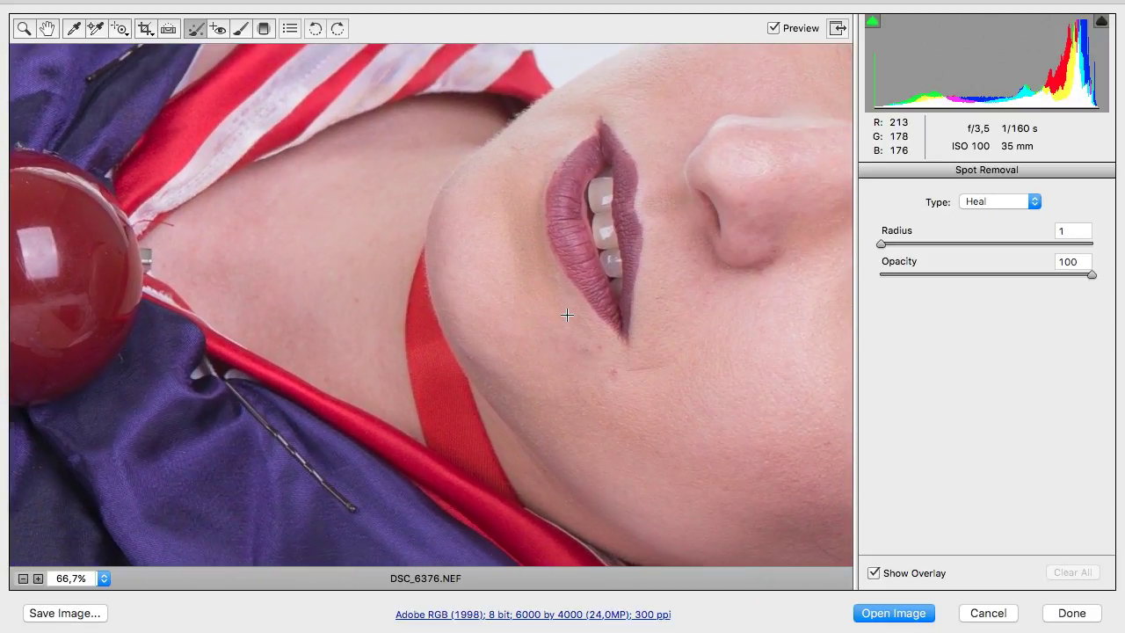
left_click(614, 373)
left_click(717, 394)
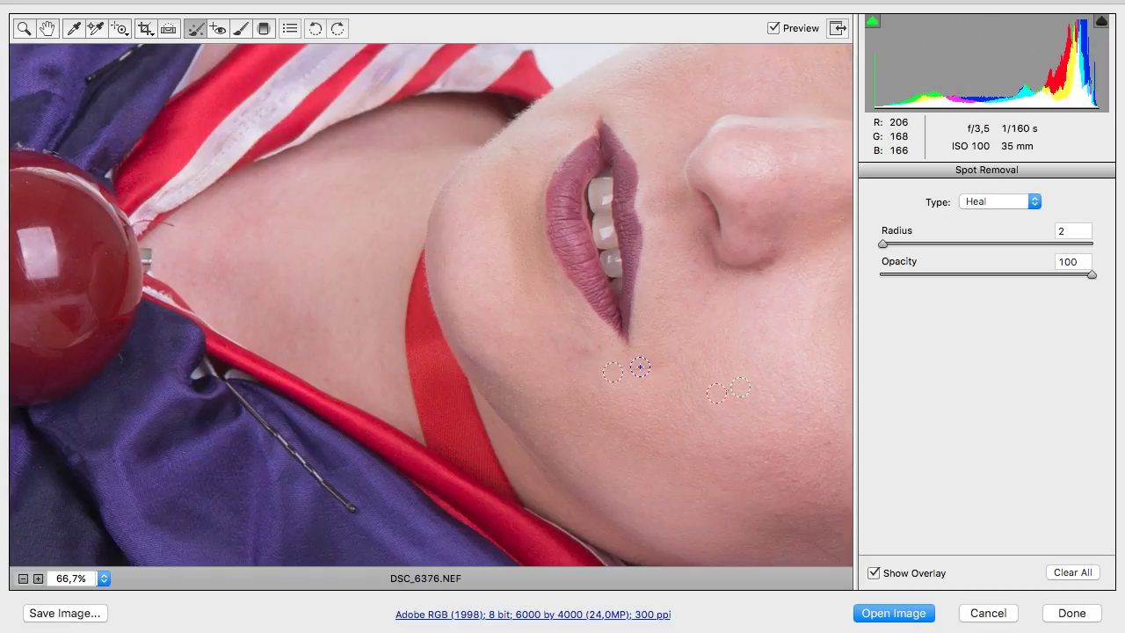
Heal the spot on the cheek beneath the lower eye and the small marks along the nose bridge beside the red gem
scroll(751, 316, "right", 3)
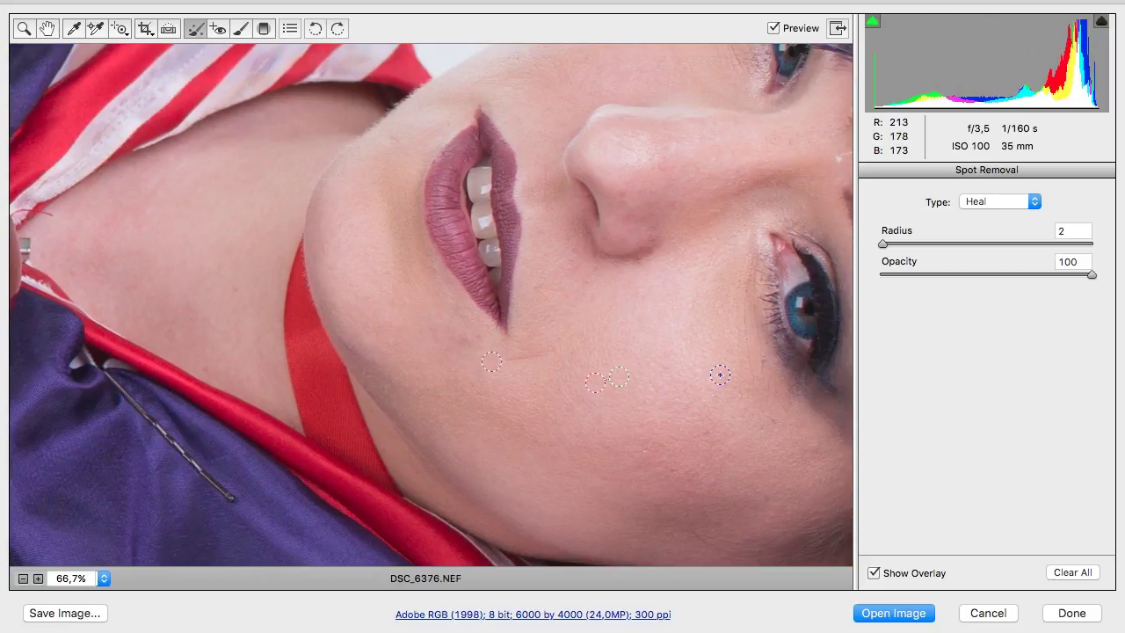
left_click(767, 361)
scroll(660, 281, "up", 3)
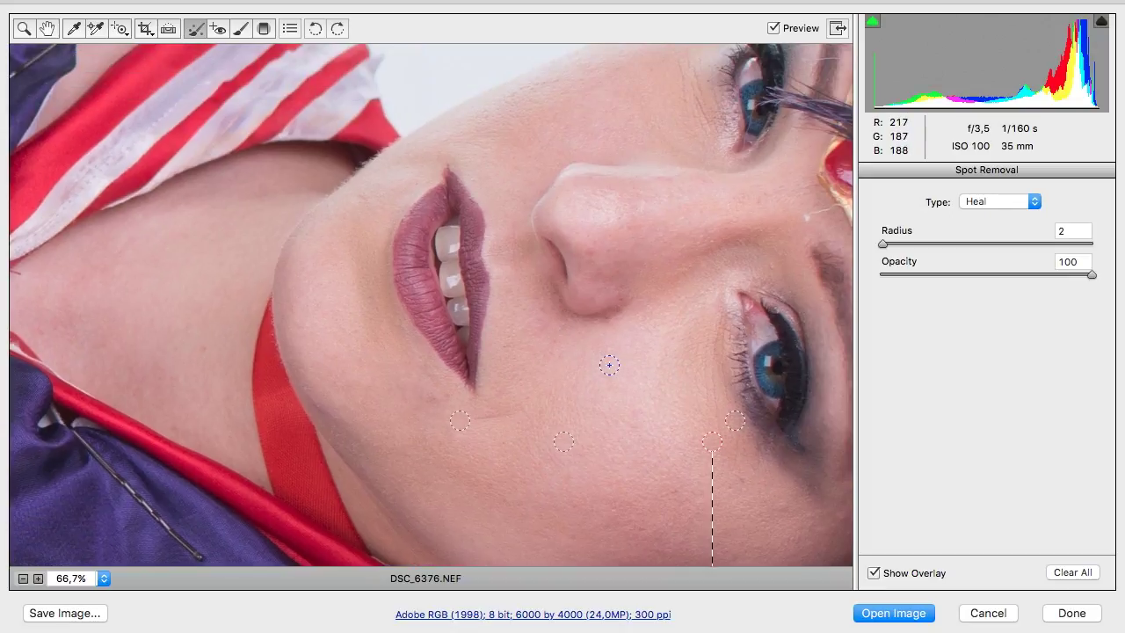
scroll(610, 369, "up", 5)
left_click(694, 326)
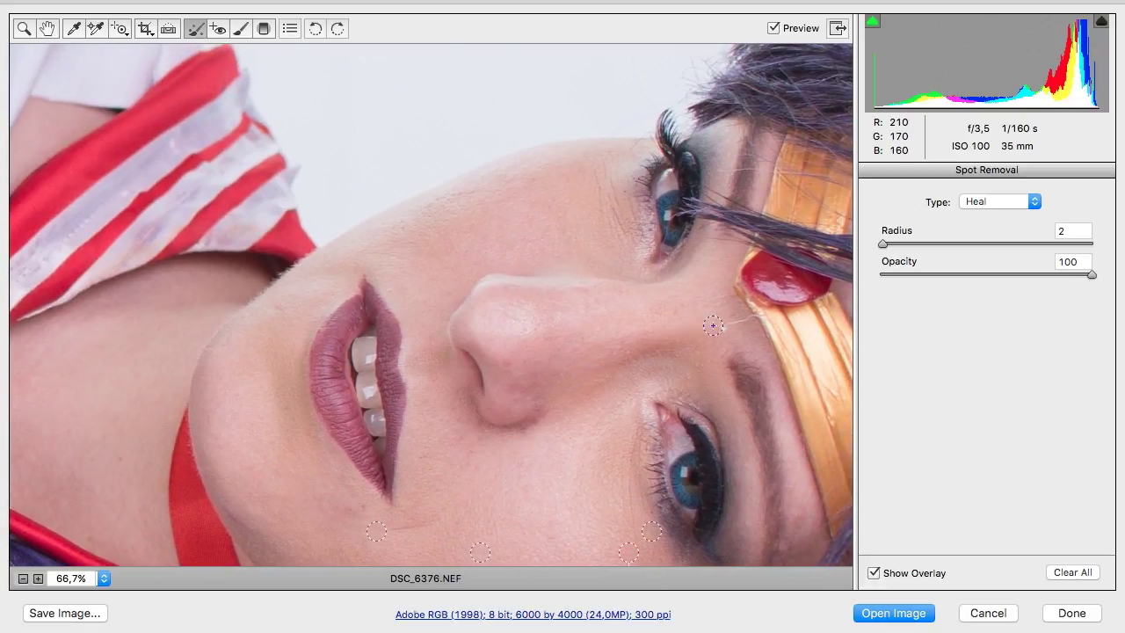
left_click(724, 327)
left_click(744, 322)
left_click(665, 316)
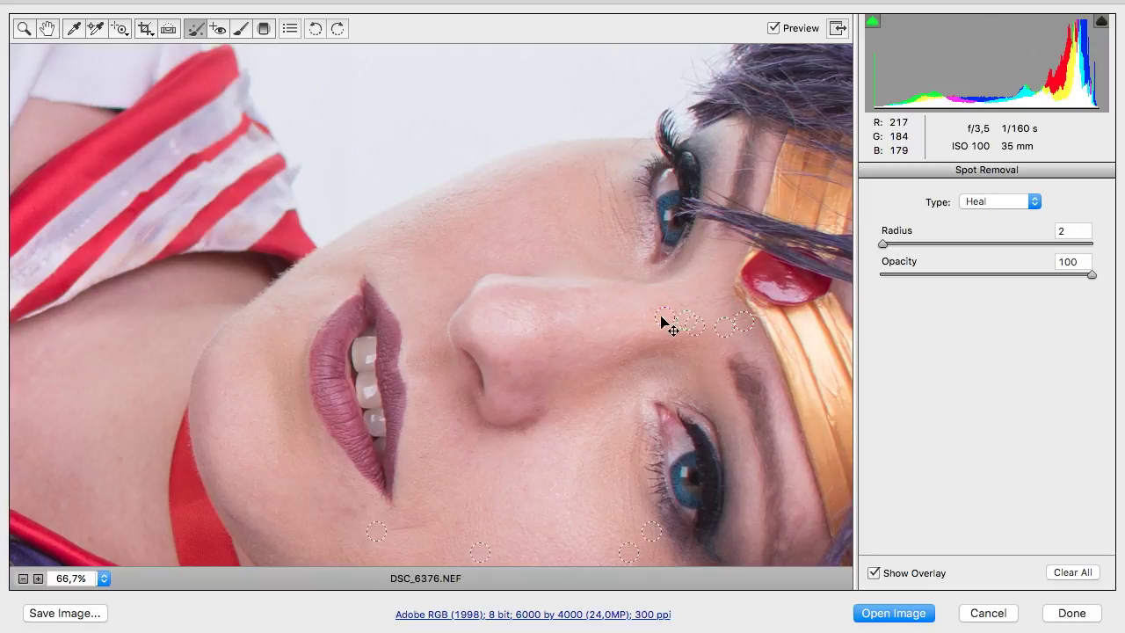
Heal the two small spots on the temple next to the purple hair
scroll(475, 302, "down", 5)
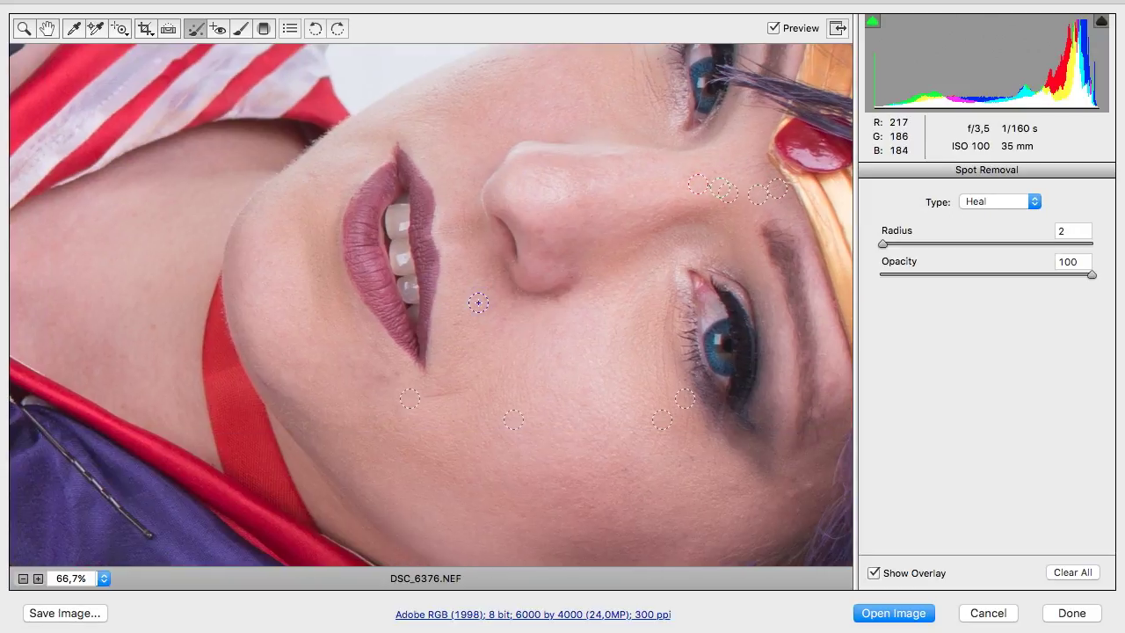
scroll(638, 396, "down", 5)
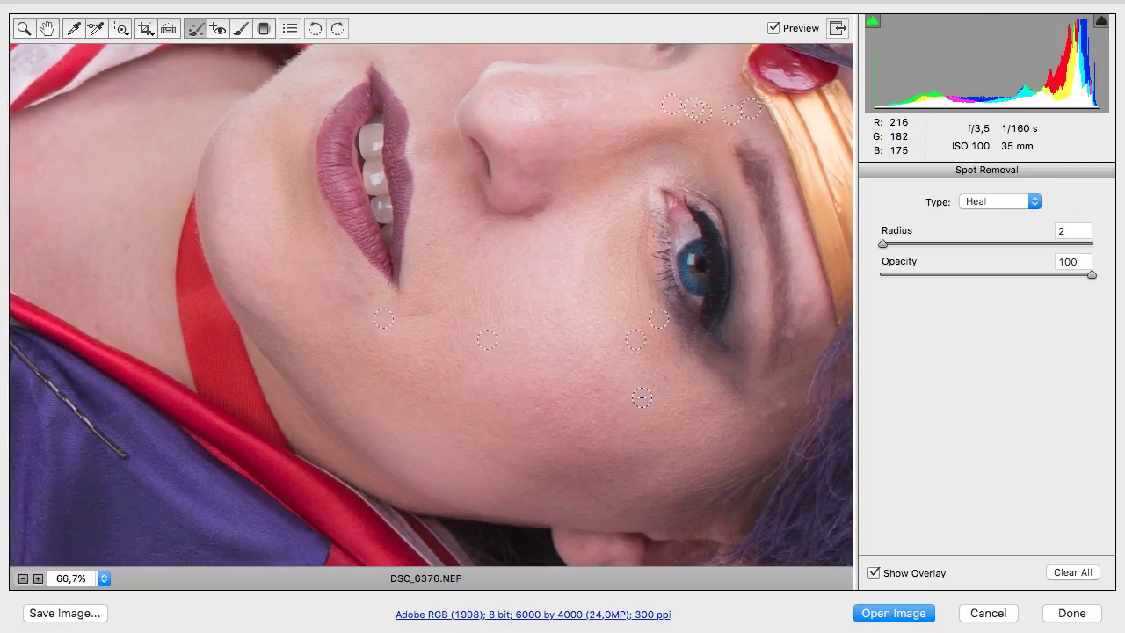
scroll(642, 398, "down", 10)
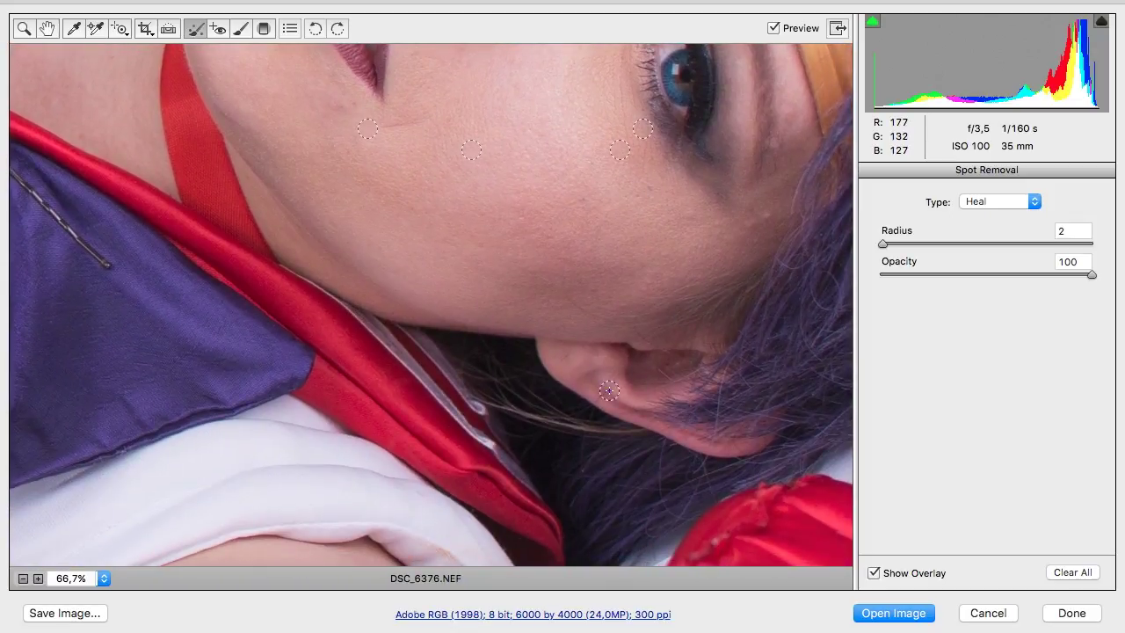
scroll(570, 388, "up", 3)
scroll(569, 387, "right", 4)
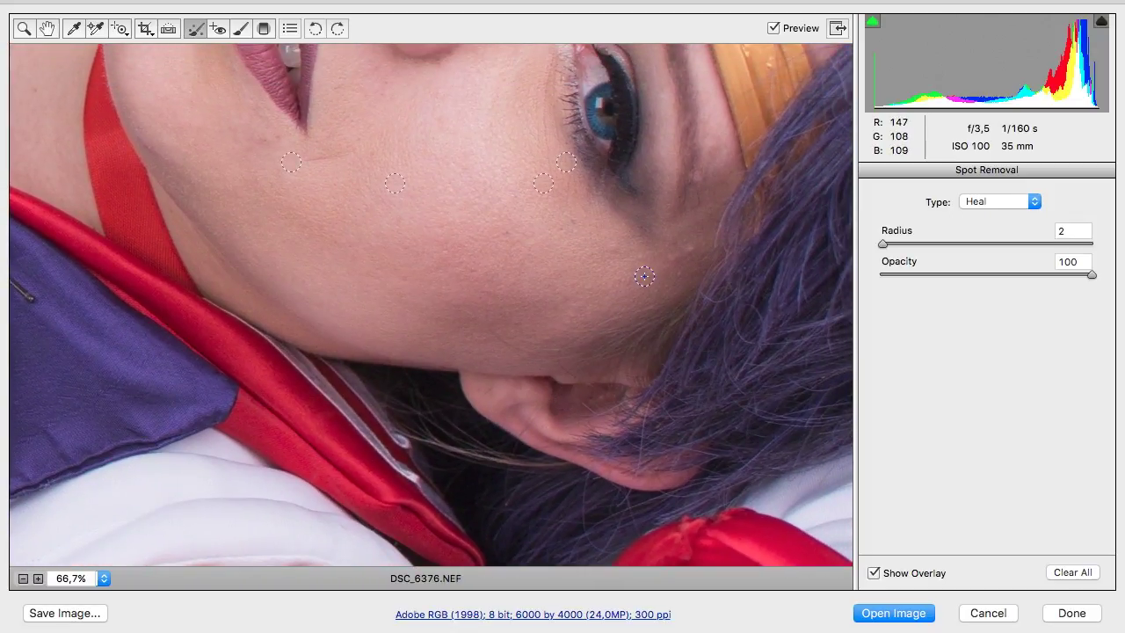
left_click(676, 260)
left_click(689, 253)
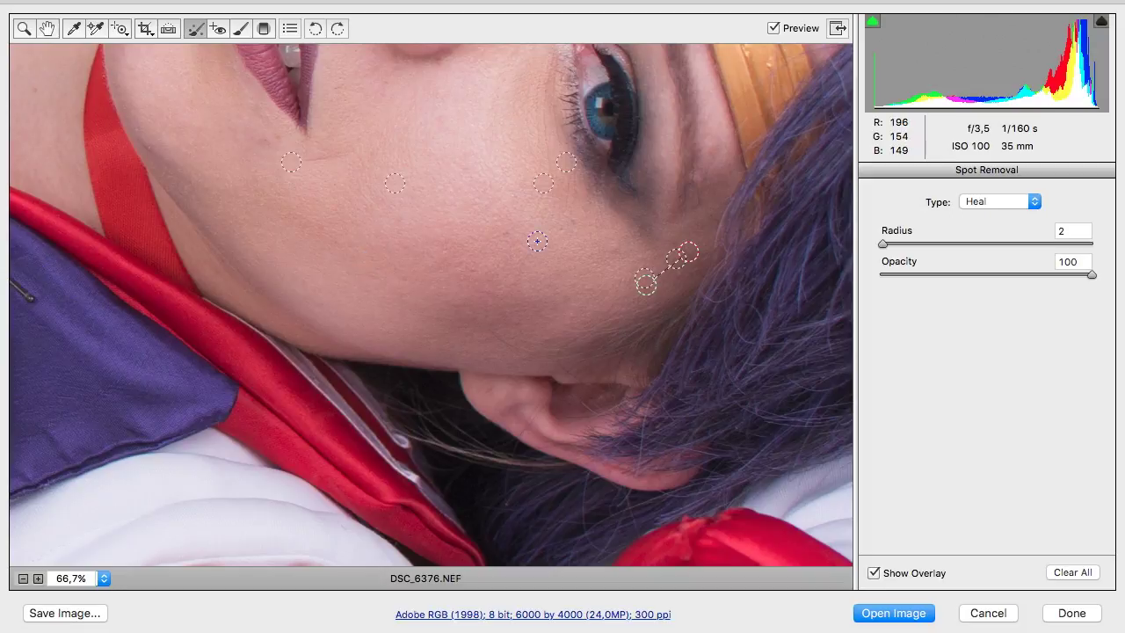
Try Red Eye Removal on the lower blue eye and dismiss the message
scroll(518, 233, "up", 2)
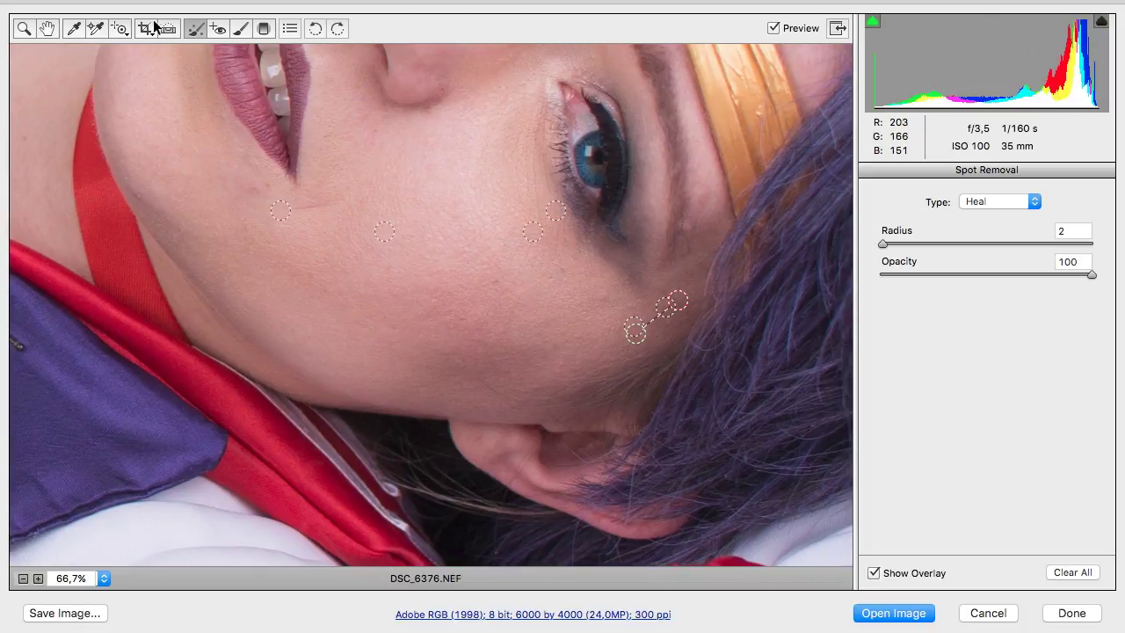
left_click(218, 29)
scroll(613, 138, "up", 5)
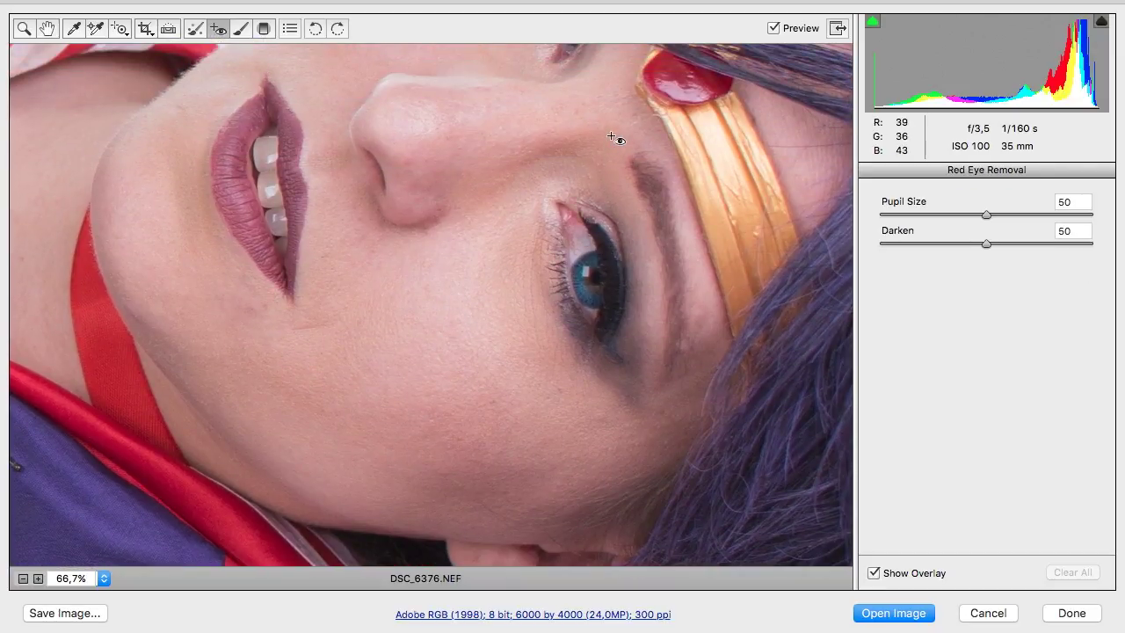
scroll(592, 293, "up", 6)
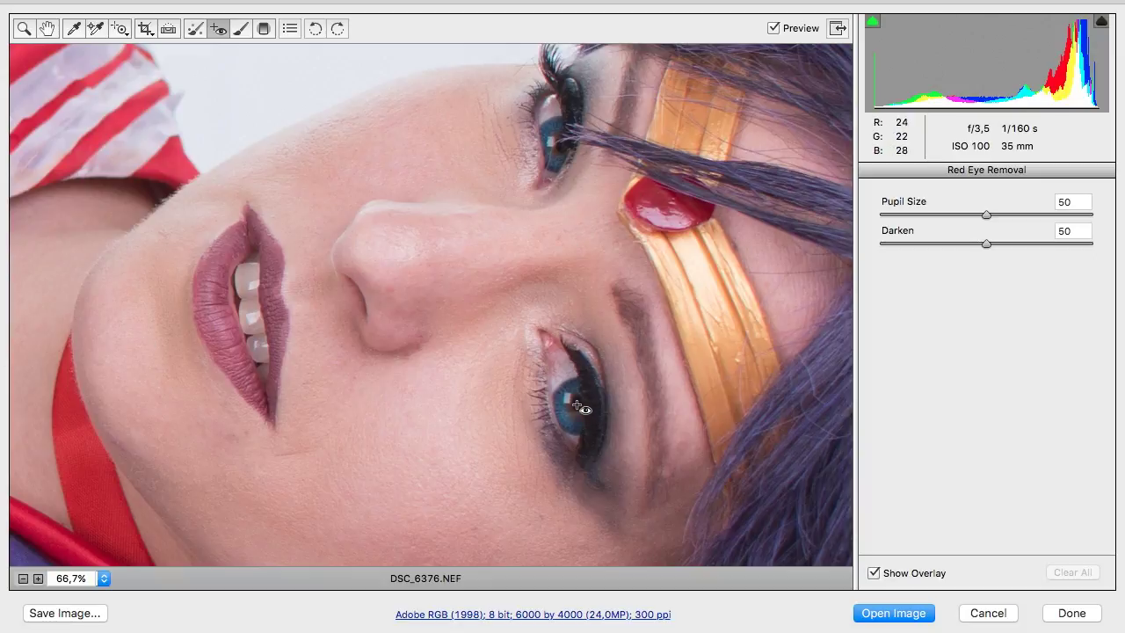
left_click_drag(577, 406, 600, 436)
left_click_drag(556, 380, 597, 438)
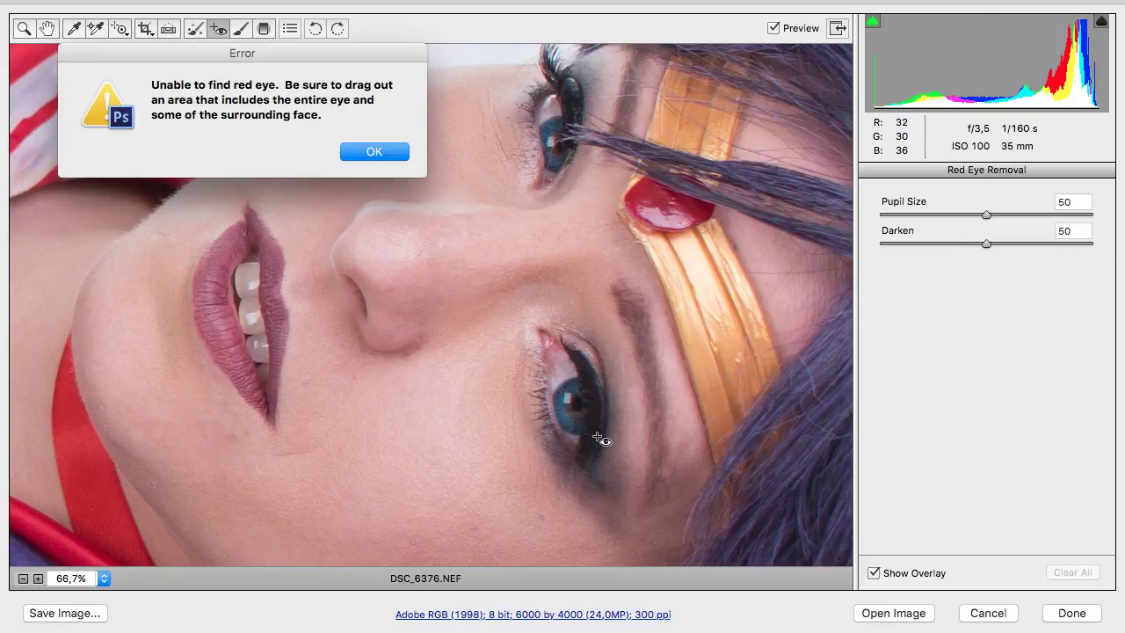
left_click(373, 152)
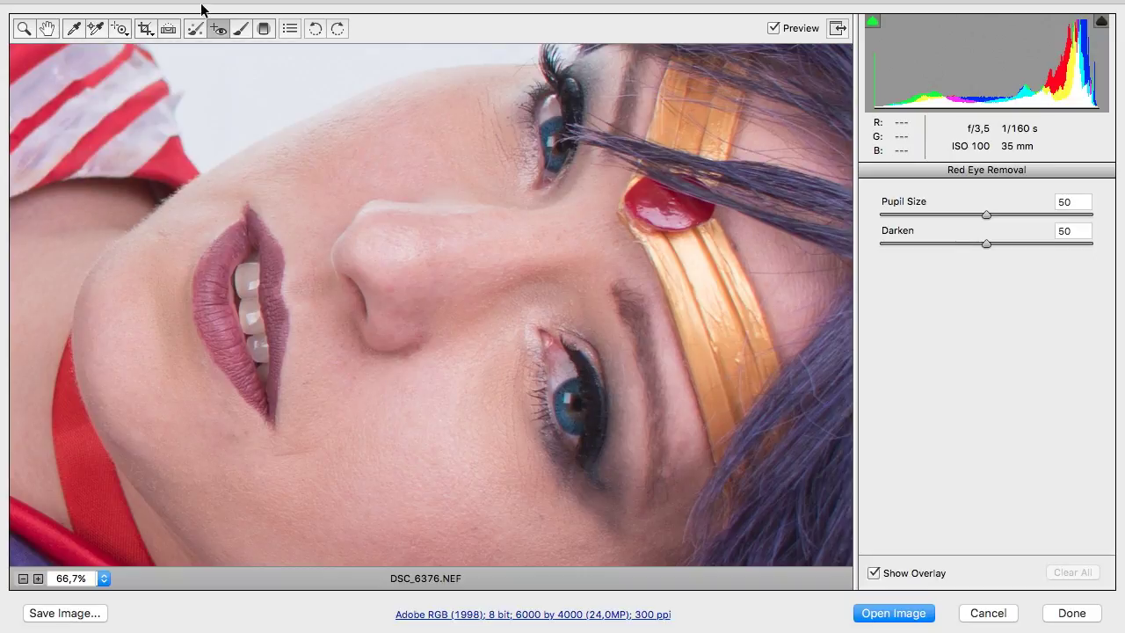
Paint over the lower eye with the Adjustment Brush, and set its exposure to +0,70 and shadows to +22
left_click(243, 29)
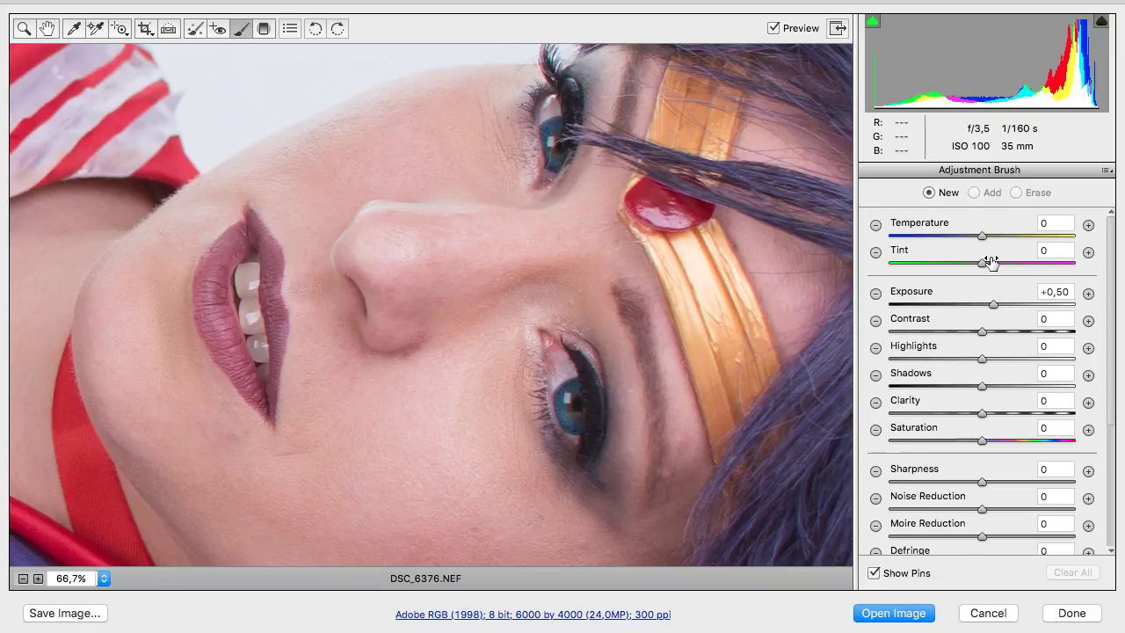
scroll(990, 260, "down", 2)
scroll(991, 261, "down", 1)
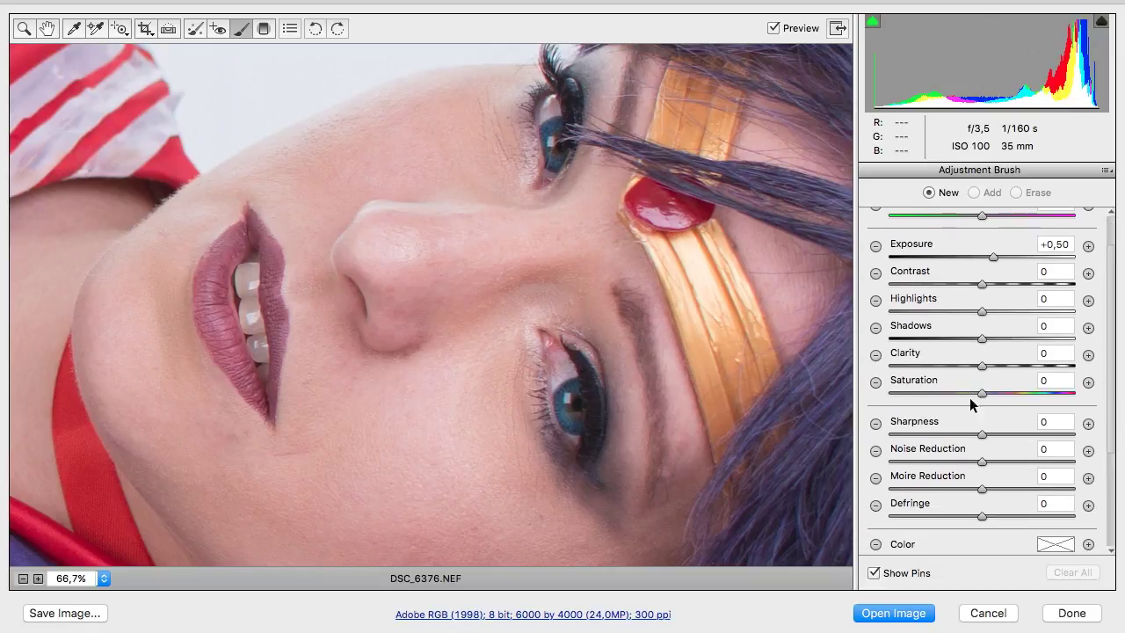
scroll(979, 461, "down", 8)
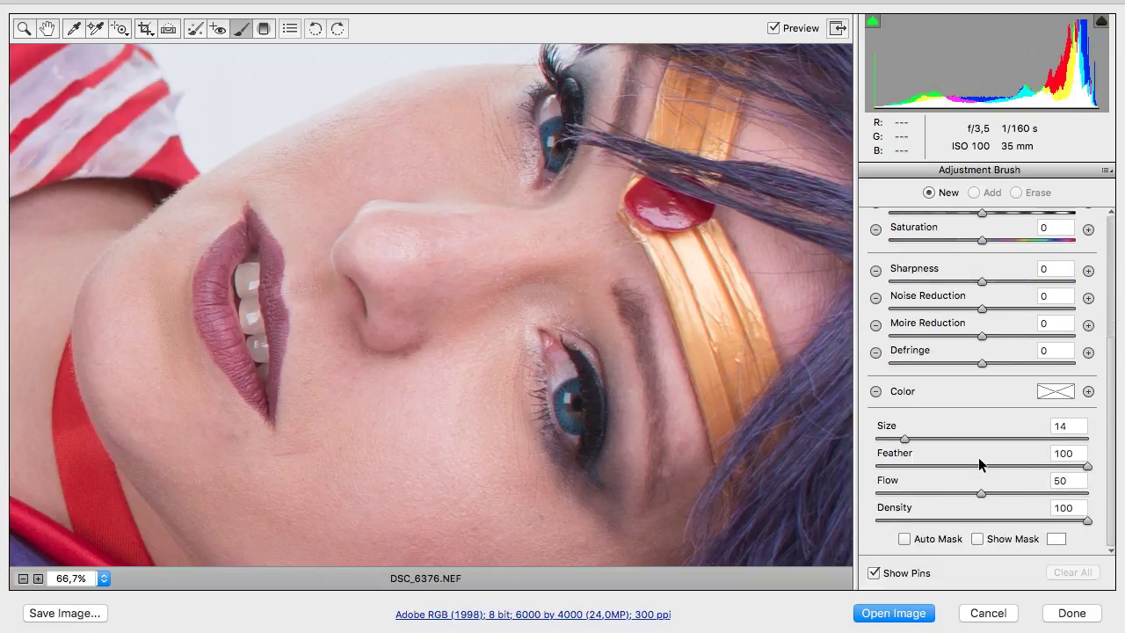
scroll(978, 457, "up", 8)
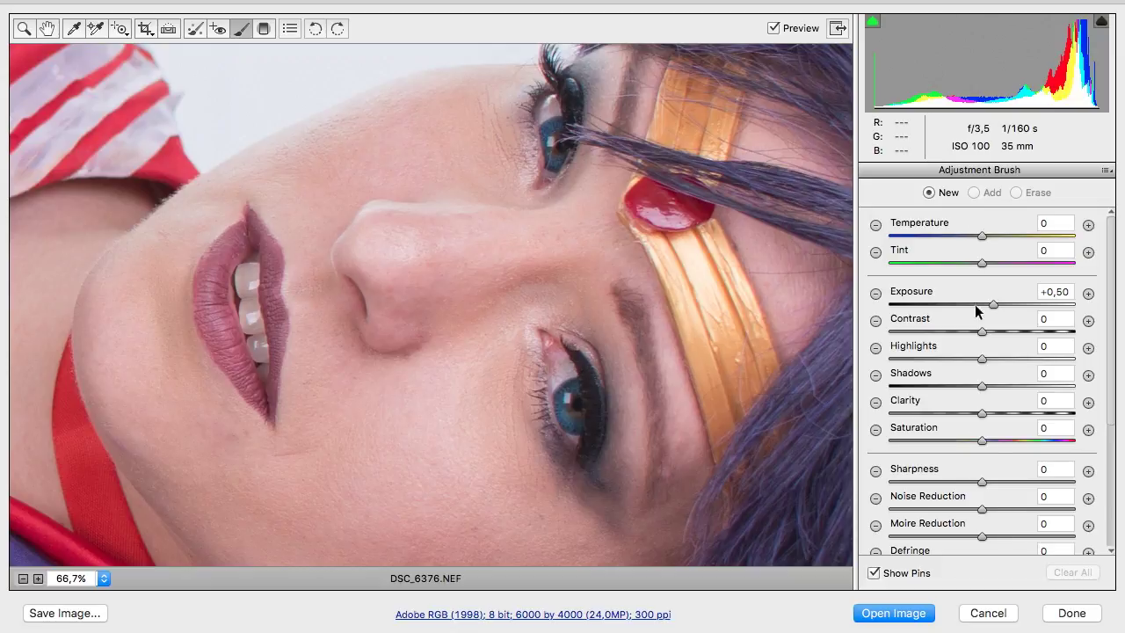
scroll(1004, 497, "down", 3)
mouse_move(589, 394)
left_mouse_down()
mouse_move(572, 414)
mouse_move(573, 404)
left_mouse_up()
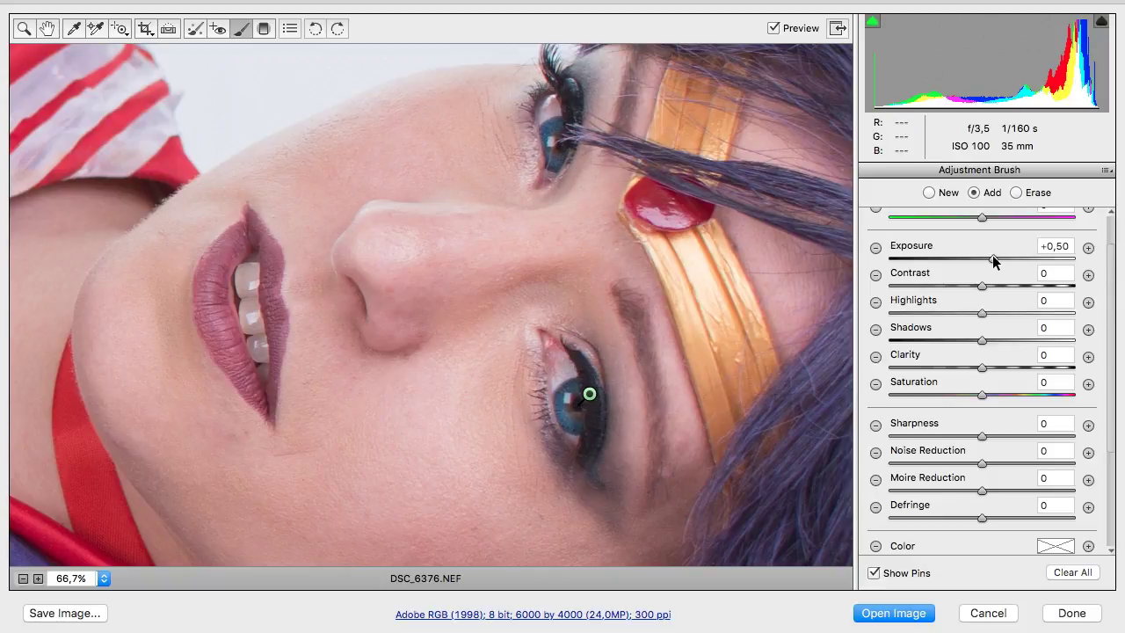
left_click_drag(996, 257, 998, 257)
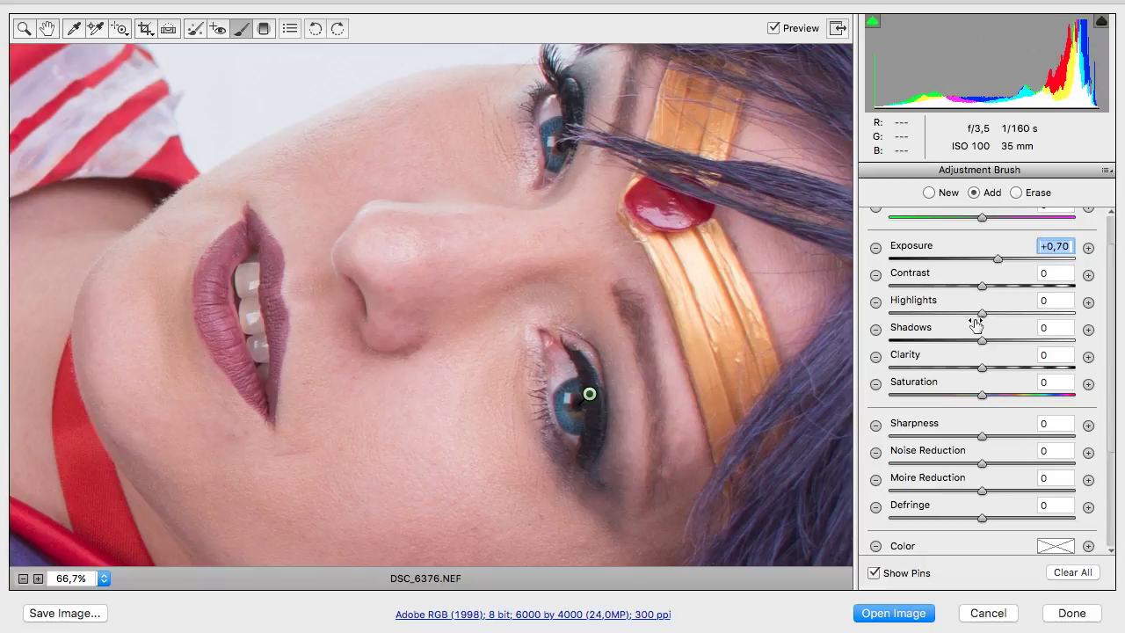
left_click_drag(981, 339, 1002, 341)
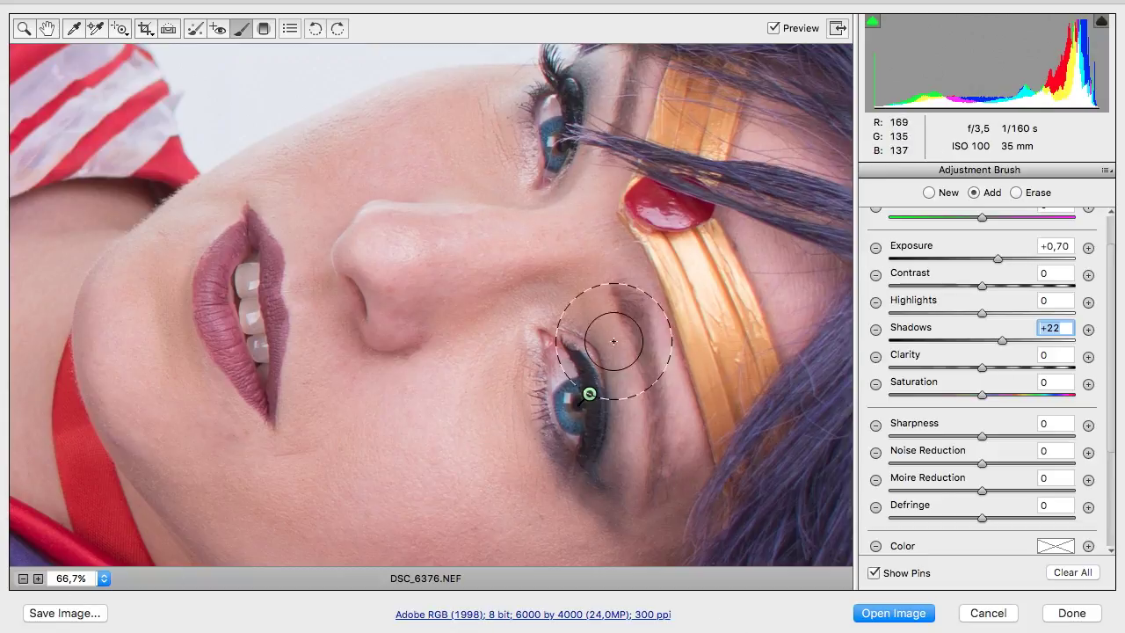
Apply a Graduated Filter from the upper to the lower edge of the whole photo, with exposure -1,35 and tint +27
left_click(262, 31)
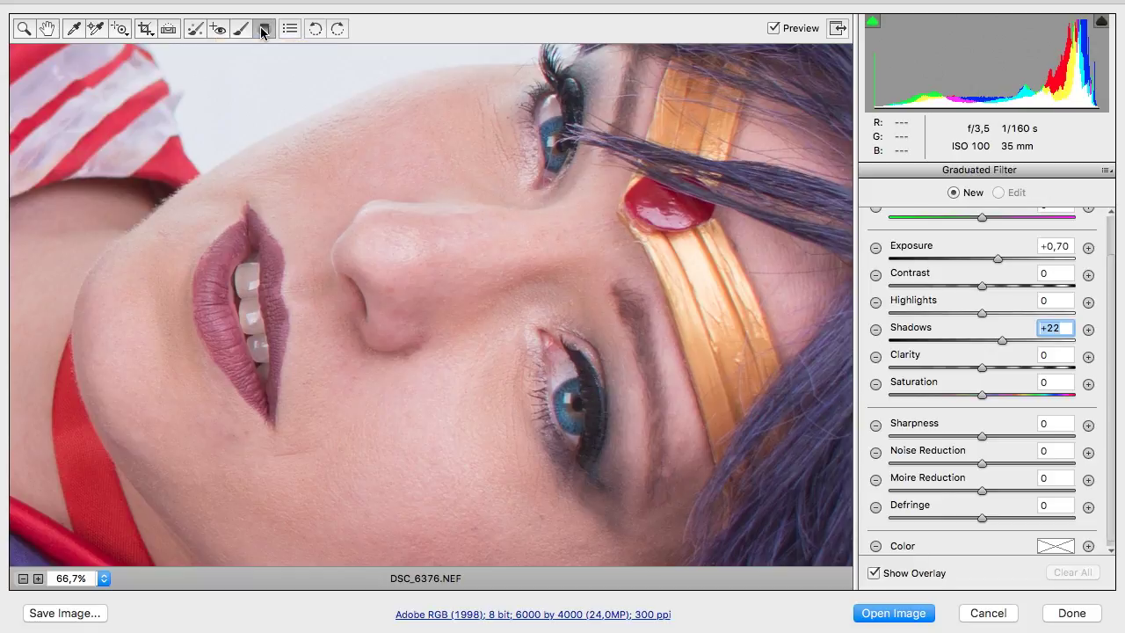
key("super+0")
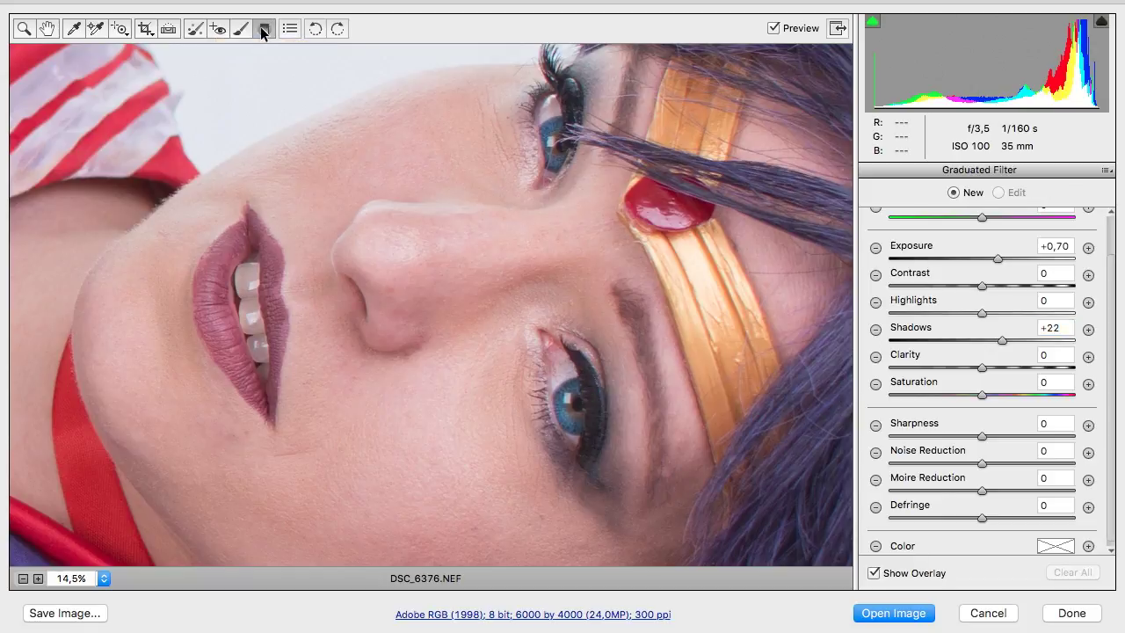
left_click_drag(439, 51, 438, 557)
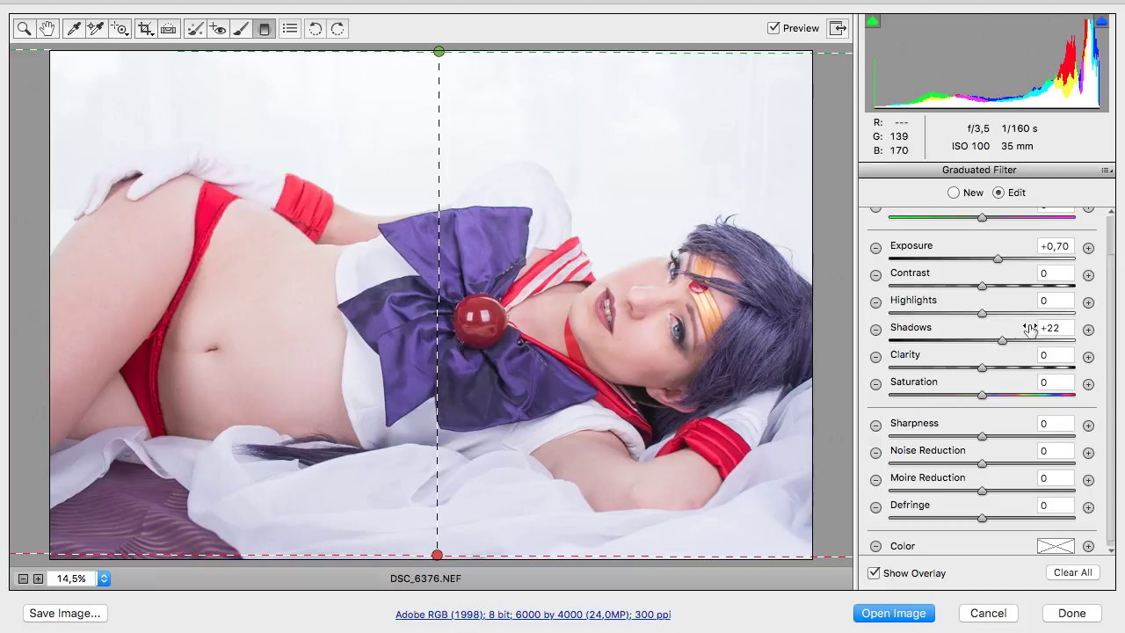
left_click_drag(996, 258, 951, 260)
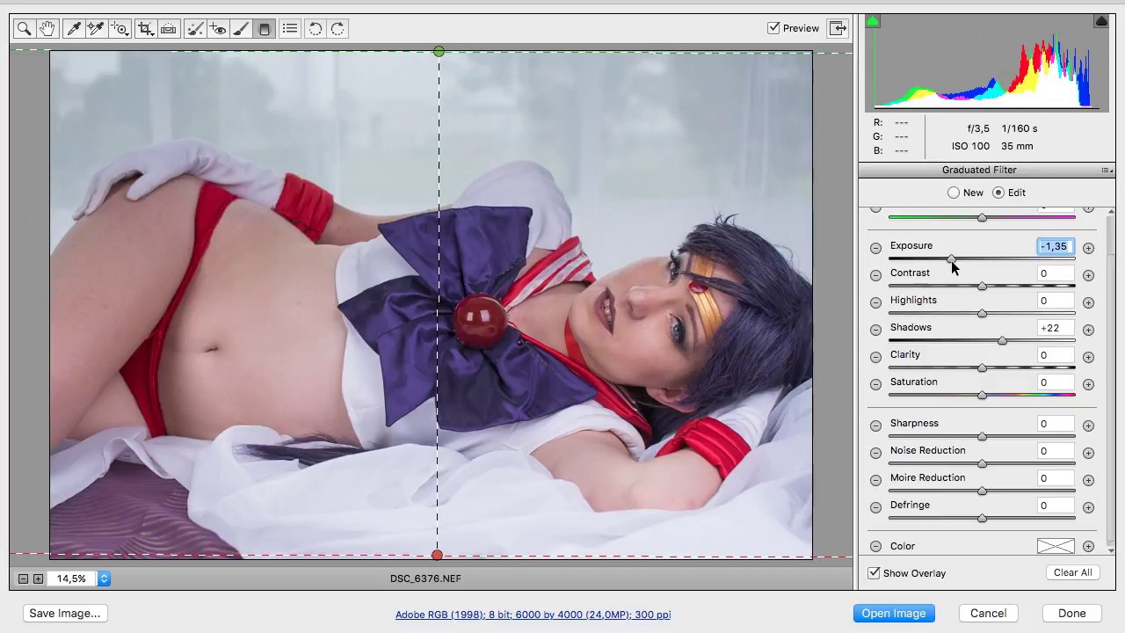
scroll(994, 387, "up", 1)
scroll(994, 387, "up", 2)
left_click_drag(983, 256, 1007, 256)
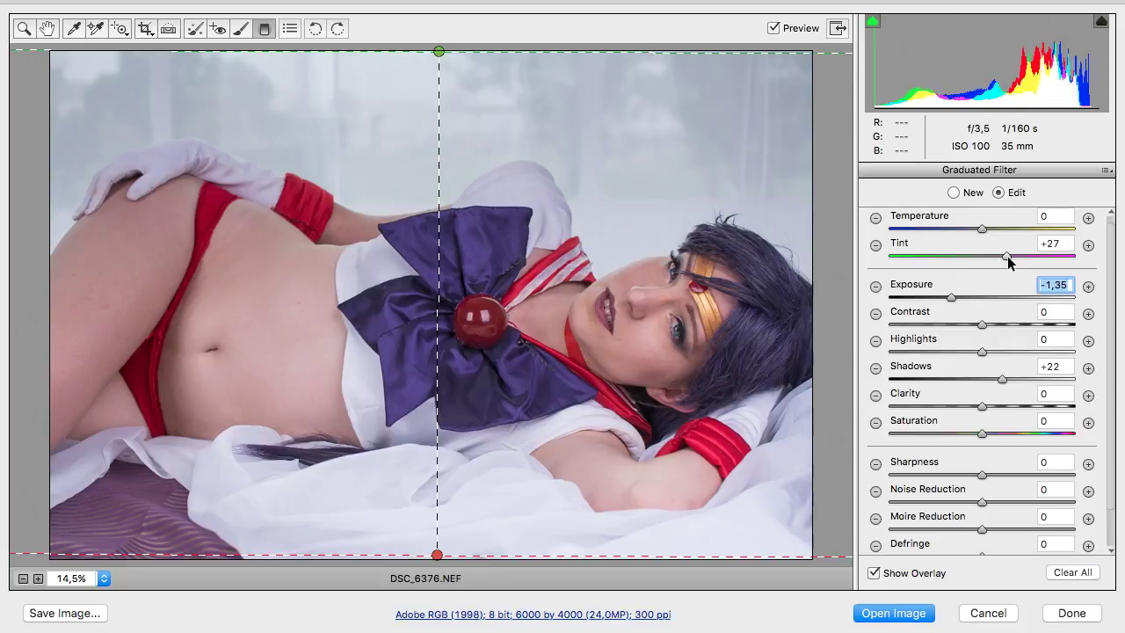
Look over the Camera Raw preferences and close them without changing any setting
left_click(290, 29)
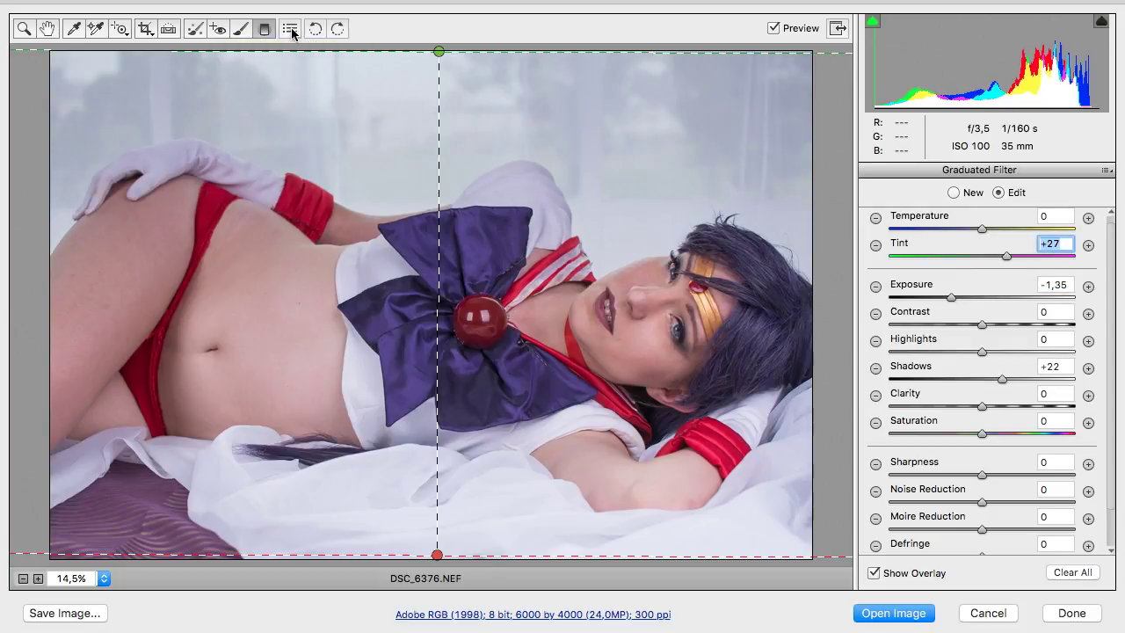
left_click(810, 53)
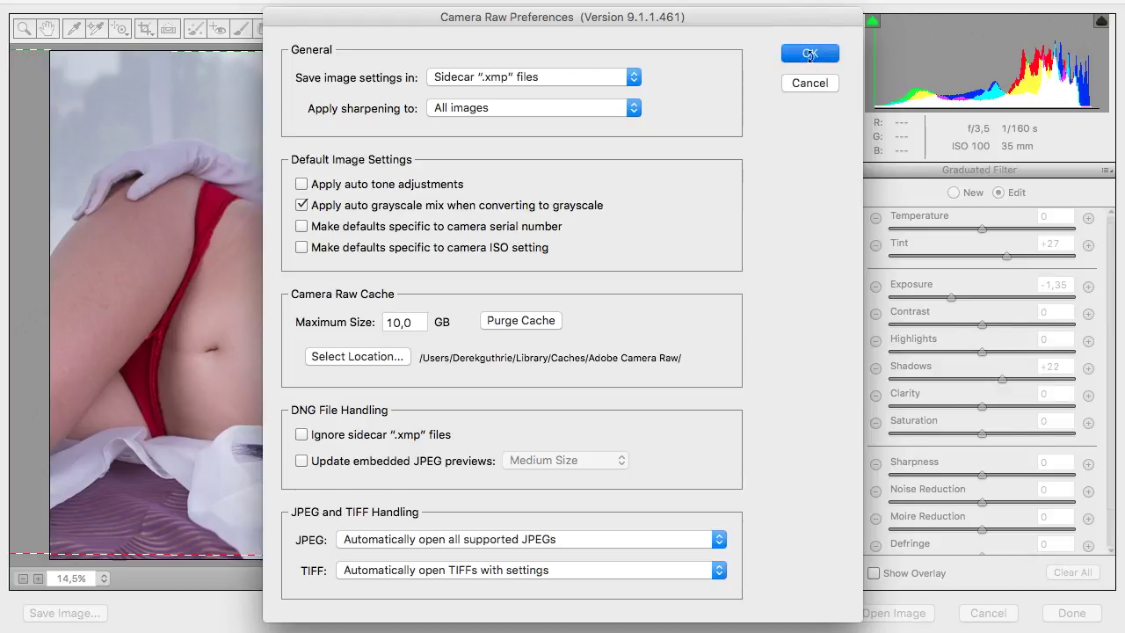
Rotate the photo counterclockwise through a full turn in 90° increments, and clockwise through another full turn
left_click(315, 30)
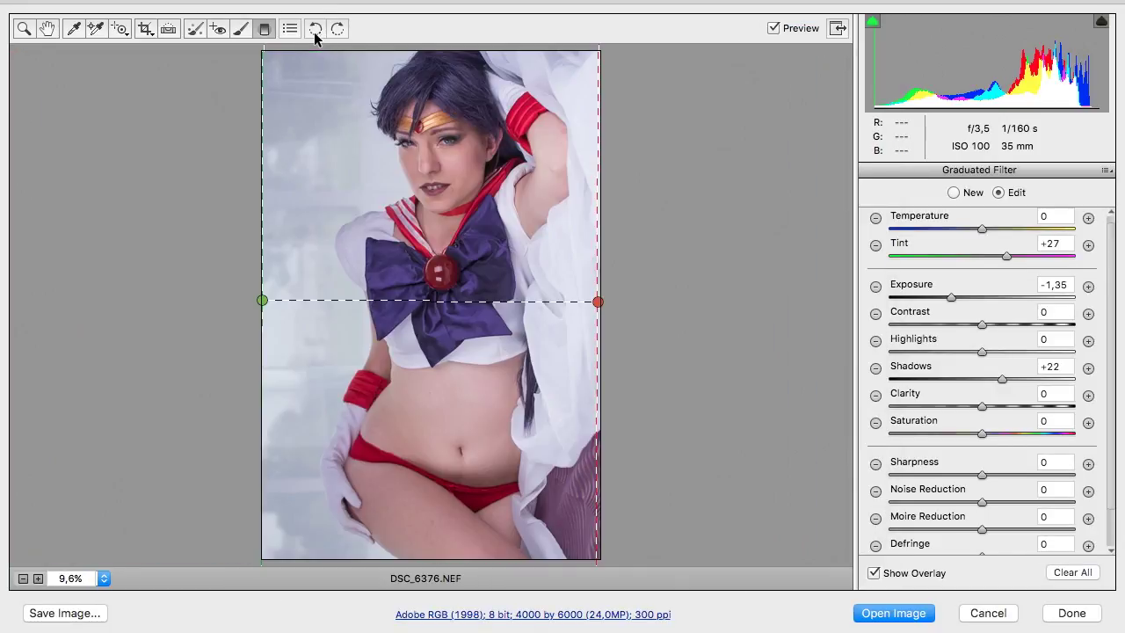
left_click(315, 30)
left_click(316, 30)
left_click(316, 29)
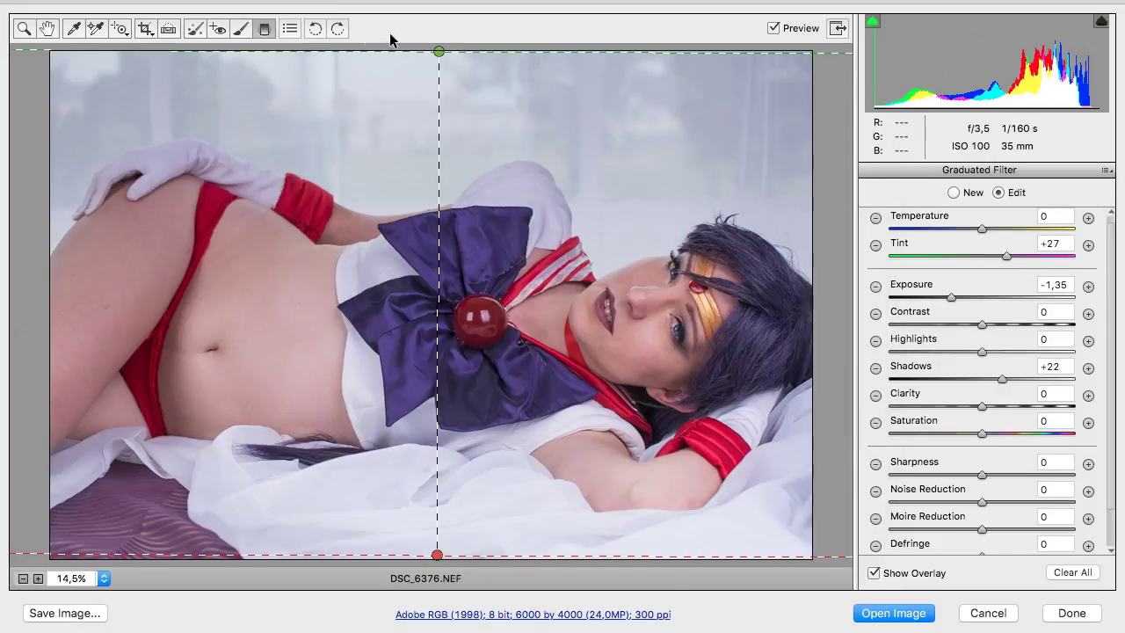
left_click(339, 30)
left_click(339, 30)
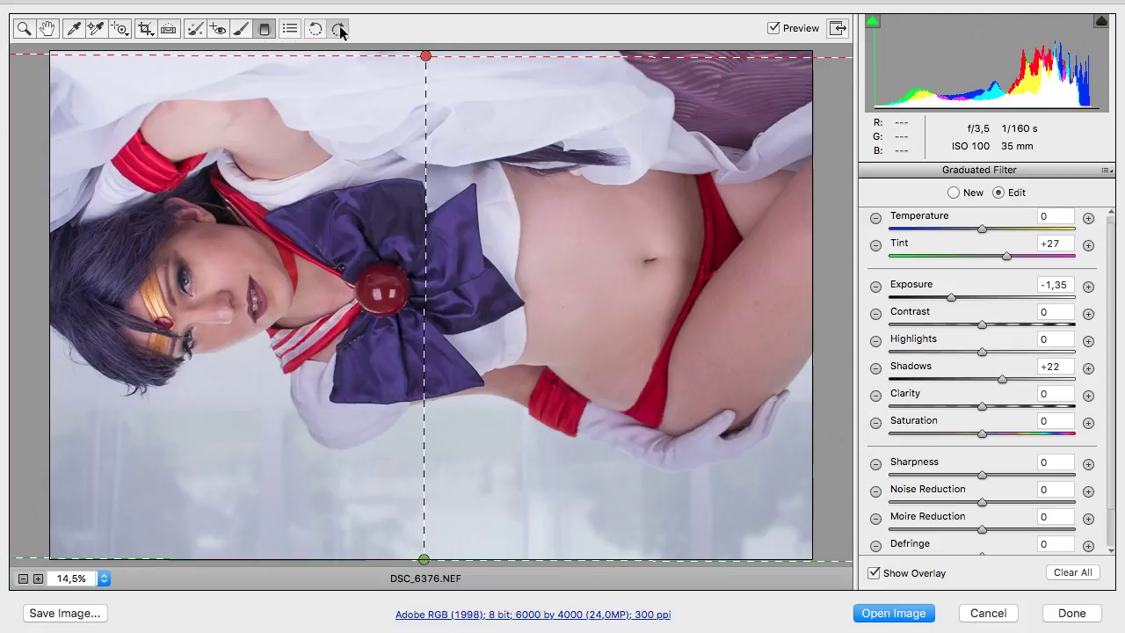
left_click(339, 30)
left_click(340, 30)
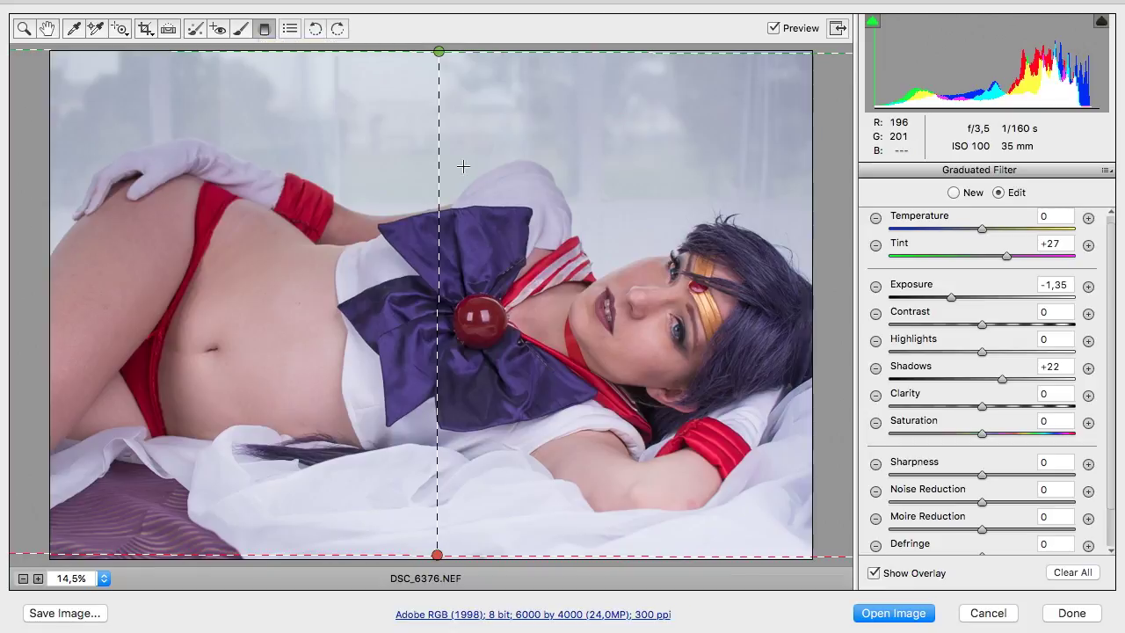
Toggle the full-screen view of the raw editor on and off, ending in the normal window size
left_click(837, 33)
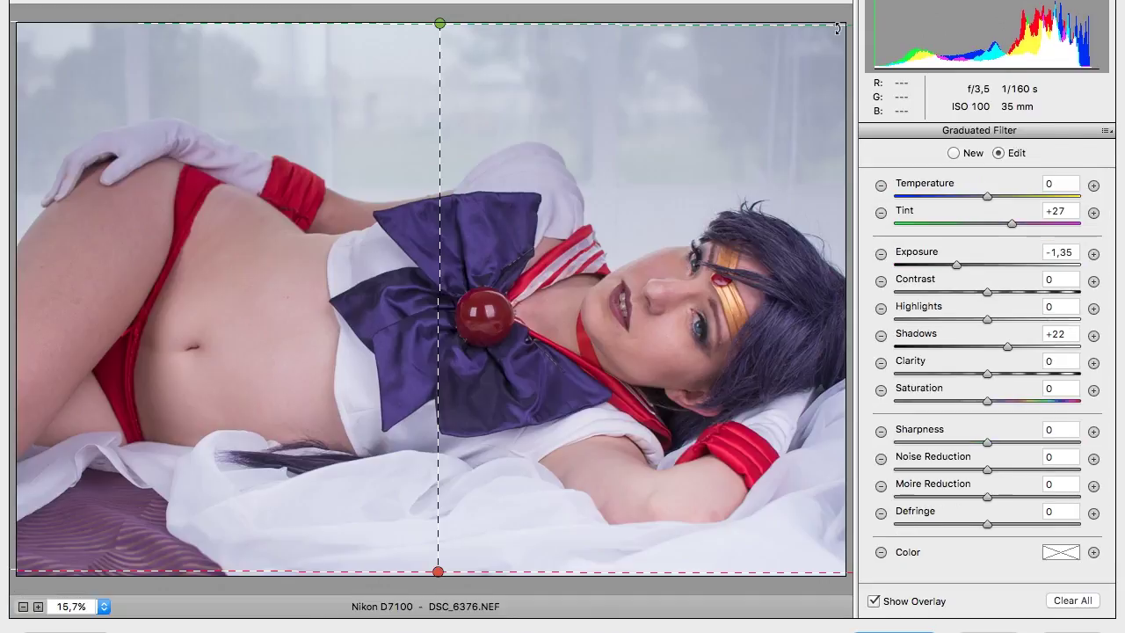
key("f")
left_click(836, 32)
key("f")
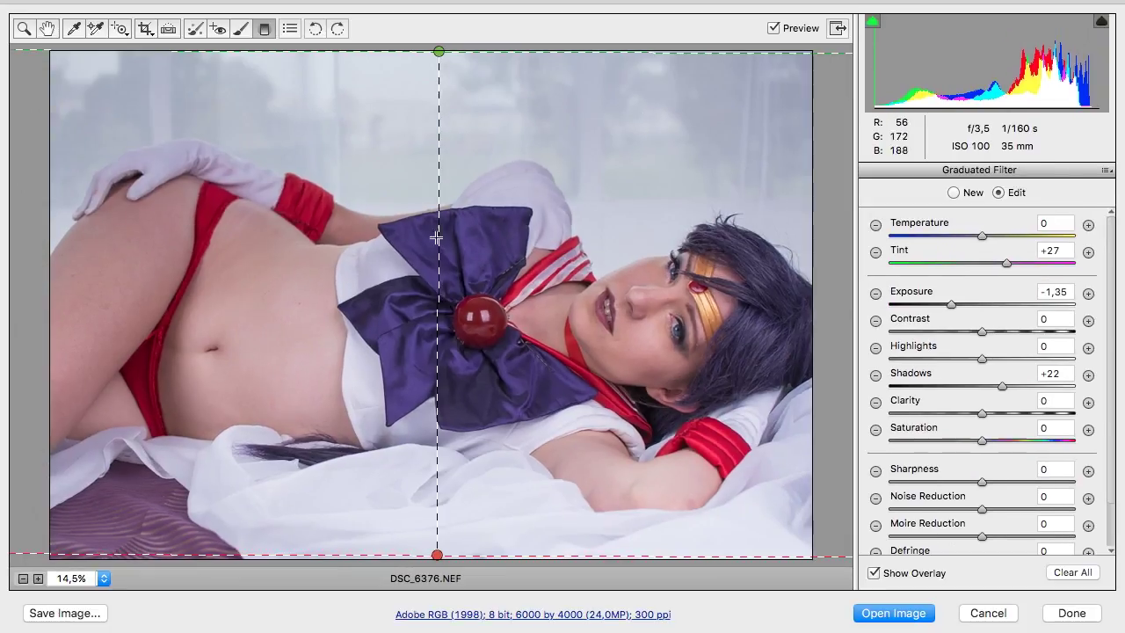
Try the save options for a JPEG copy with quality set to Maximum (10-12), and cancel without saving
left_click(62, 613)
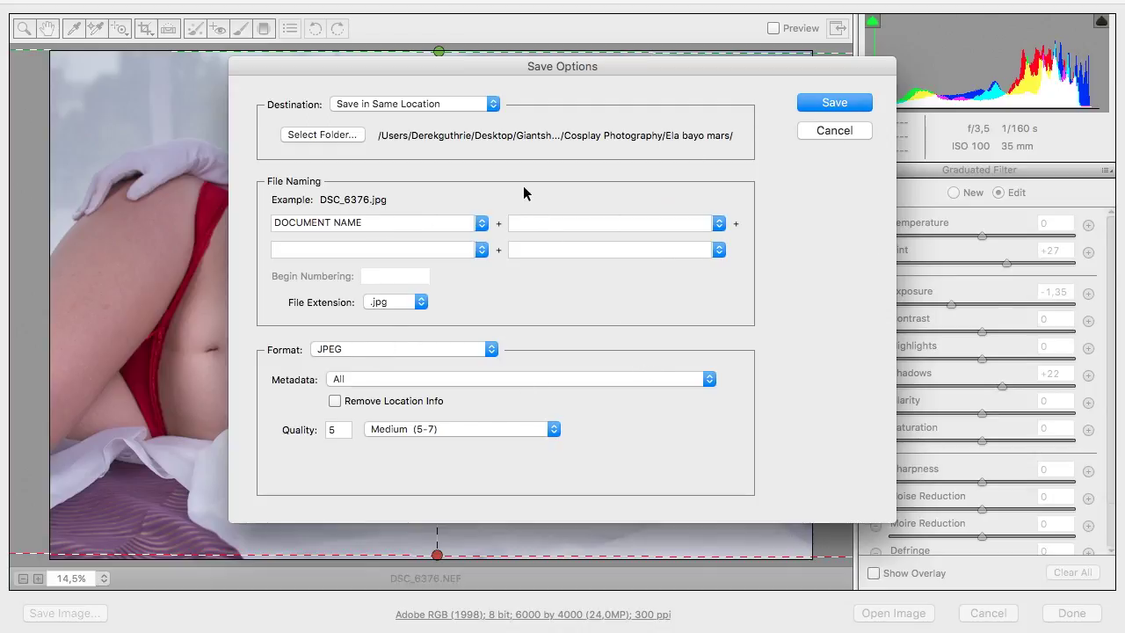
left_click(462, 429)
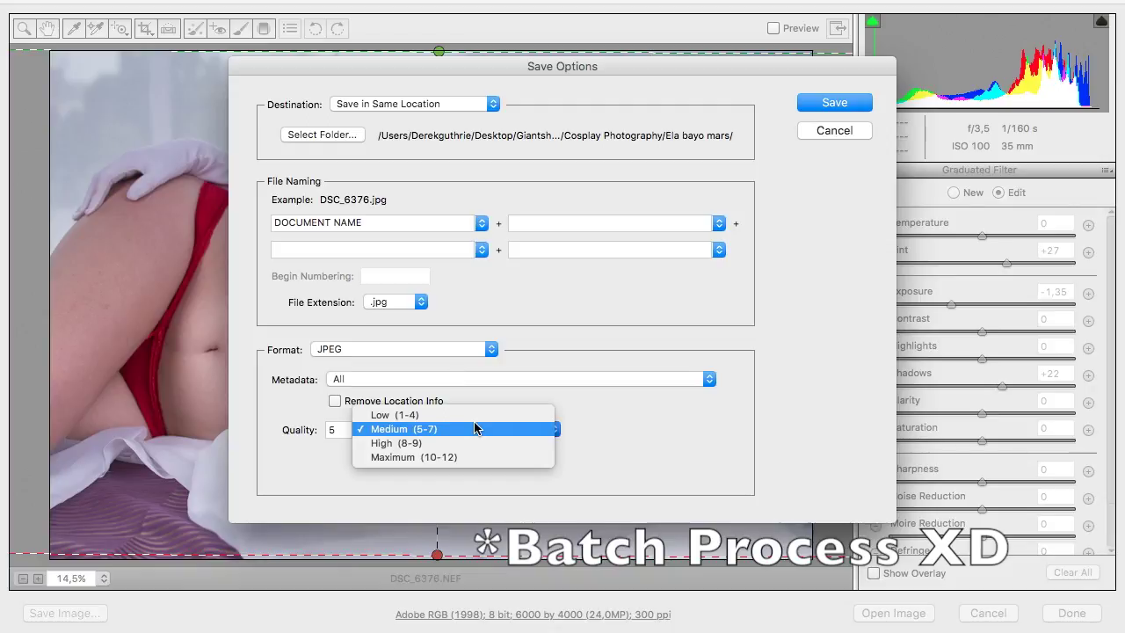
left_click(446, 458)
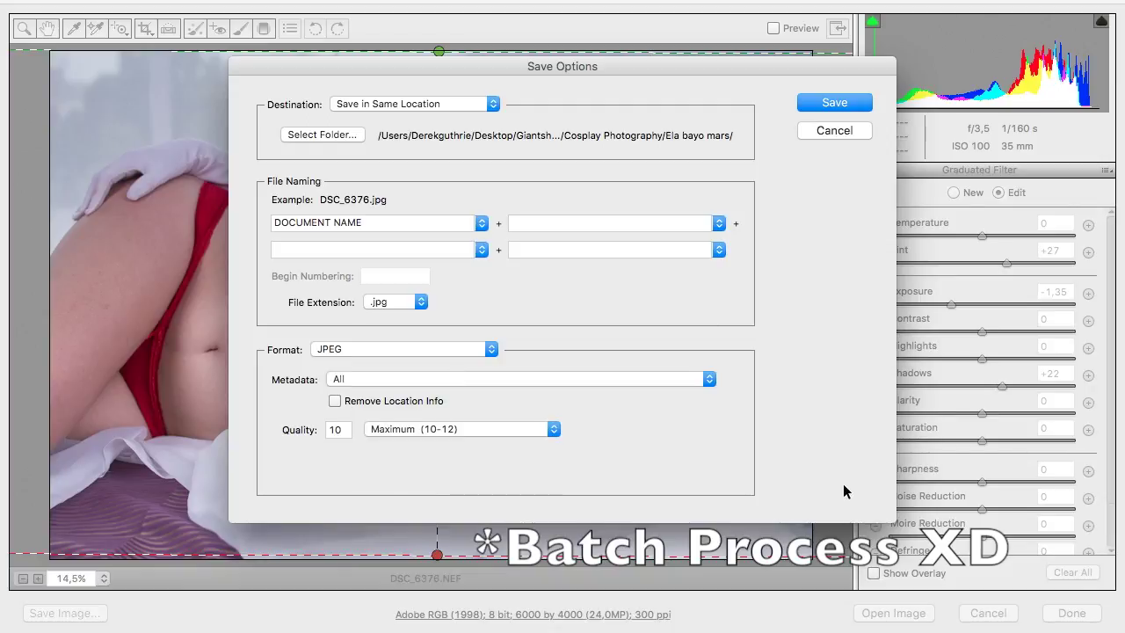
left_click(834, 130)
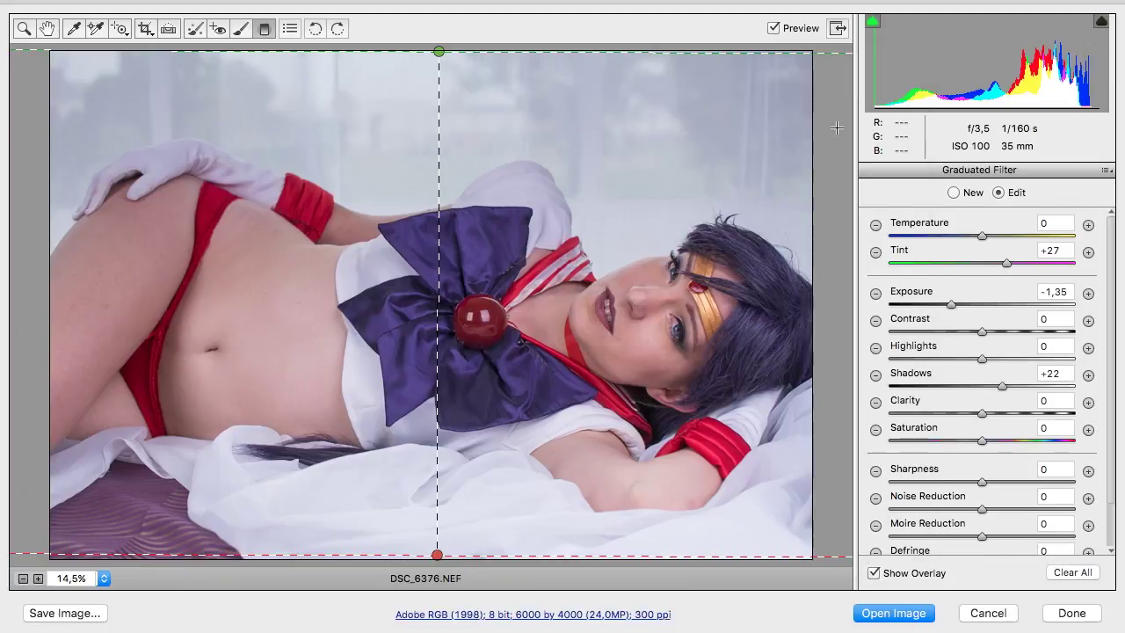